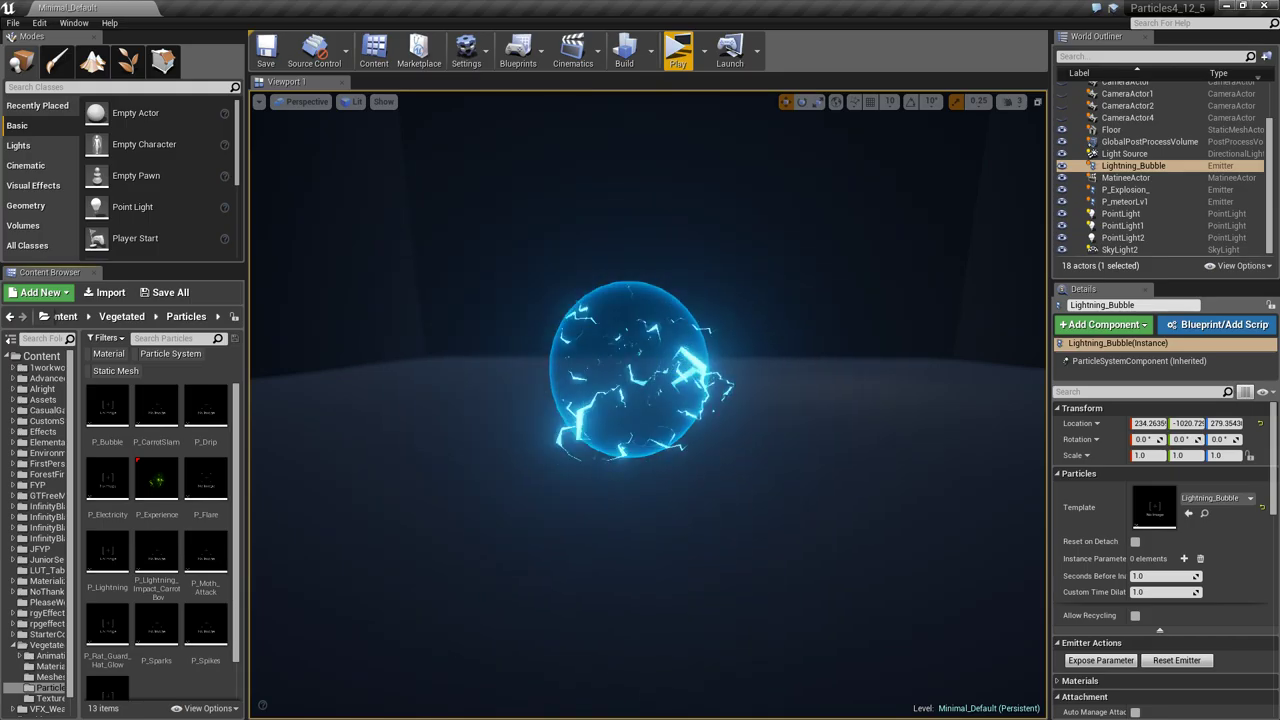
# Create a particle system named LightBubbley in the Vegetated Particles folder and open it as a docked editor
pyautogui.scroll(-1, 200, 395)
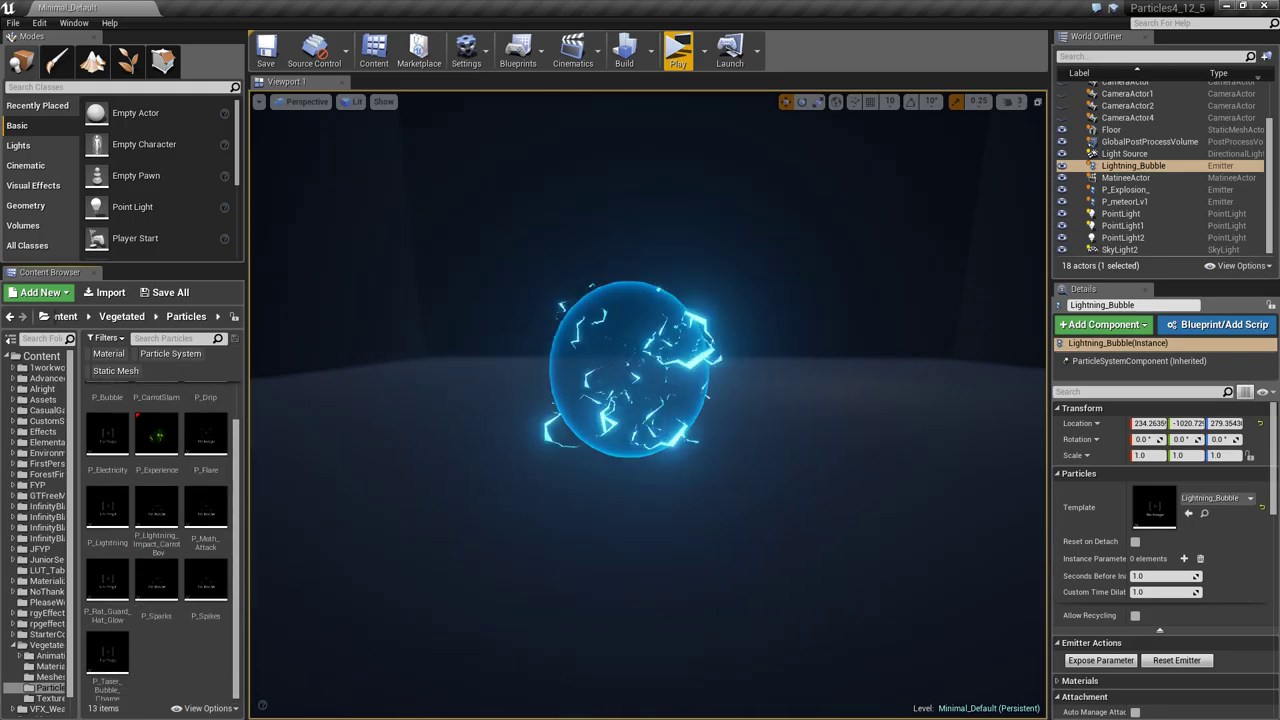
pyautogui.rightClick(153, 650)
pyautogui.click(210, 488)
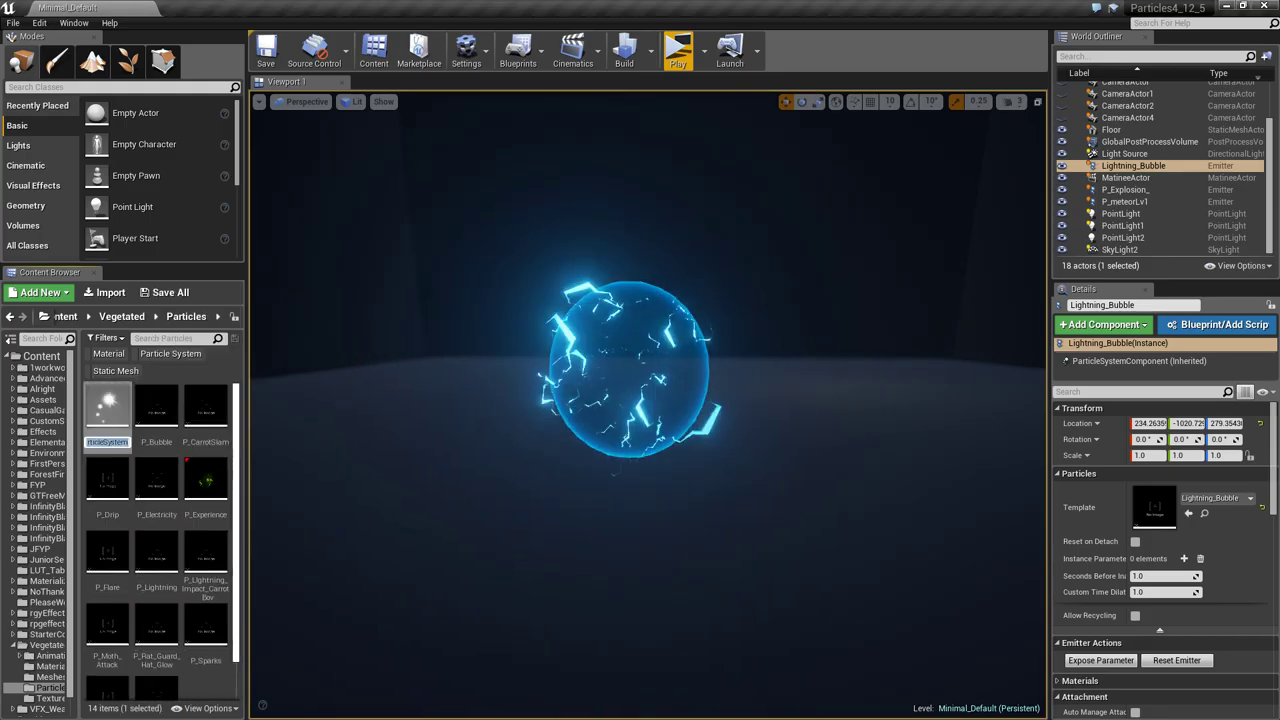
pyautogui.write('LightBubbley')
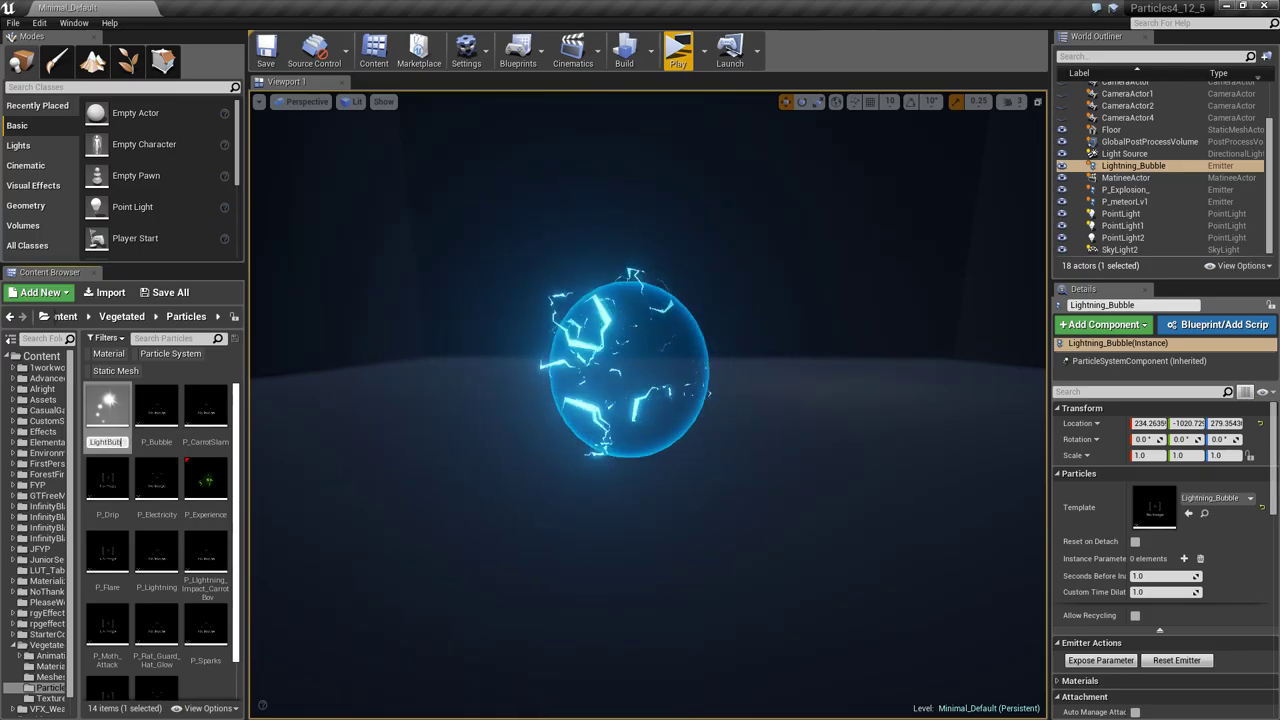
pyautogui.press('Return')
pyautogui.doubleClick(100, 412)
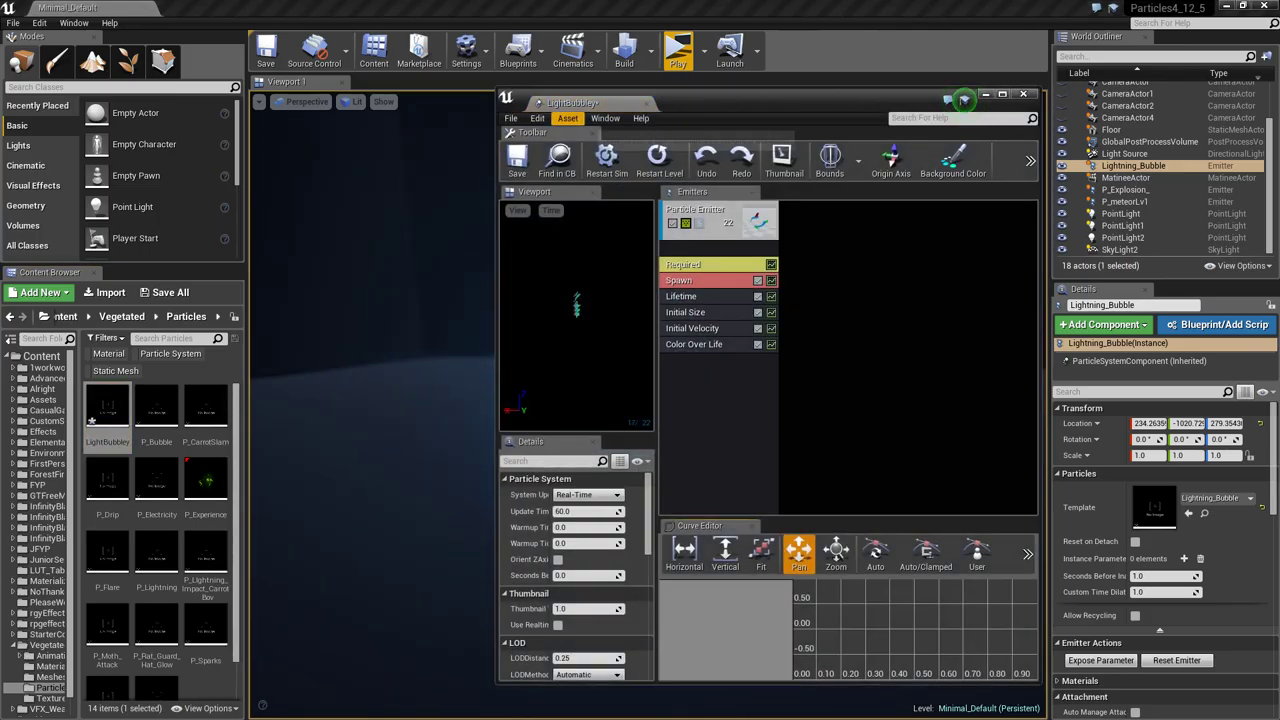
pyautogui.doubleClick(962, 92)
# Open the Rat_Guard_Shield material from the Vegetated Materials folder and examine the Multiply node feeding Emissive Color
pyautogui.click(66, 7)
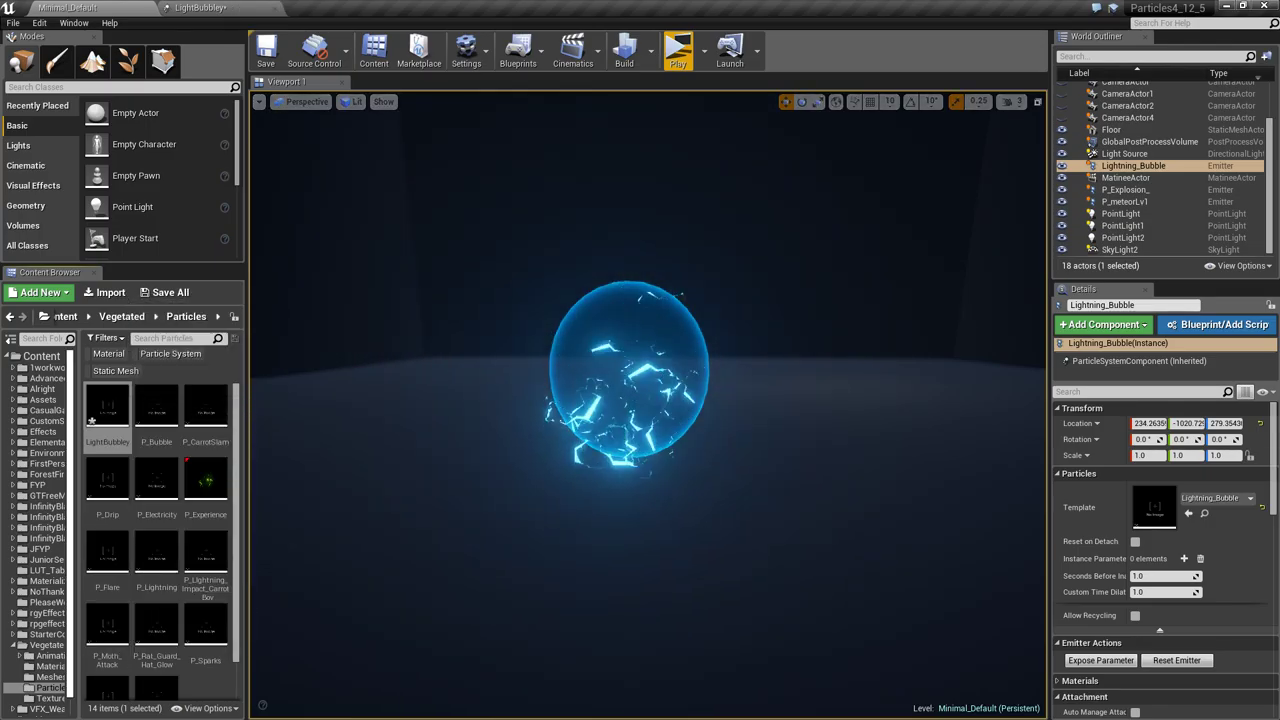
pyautogui.click(50, 666)
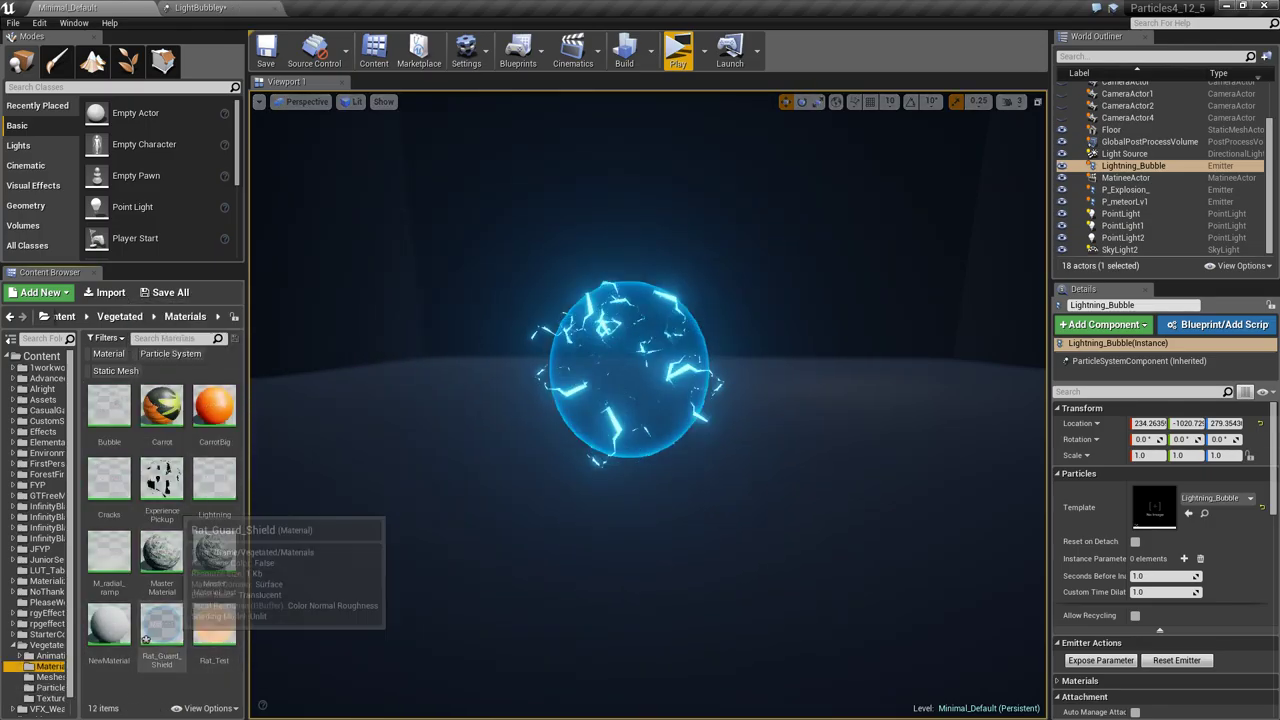
pyautogui.doubleClick(150, 634)
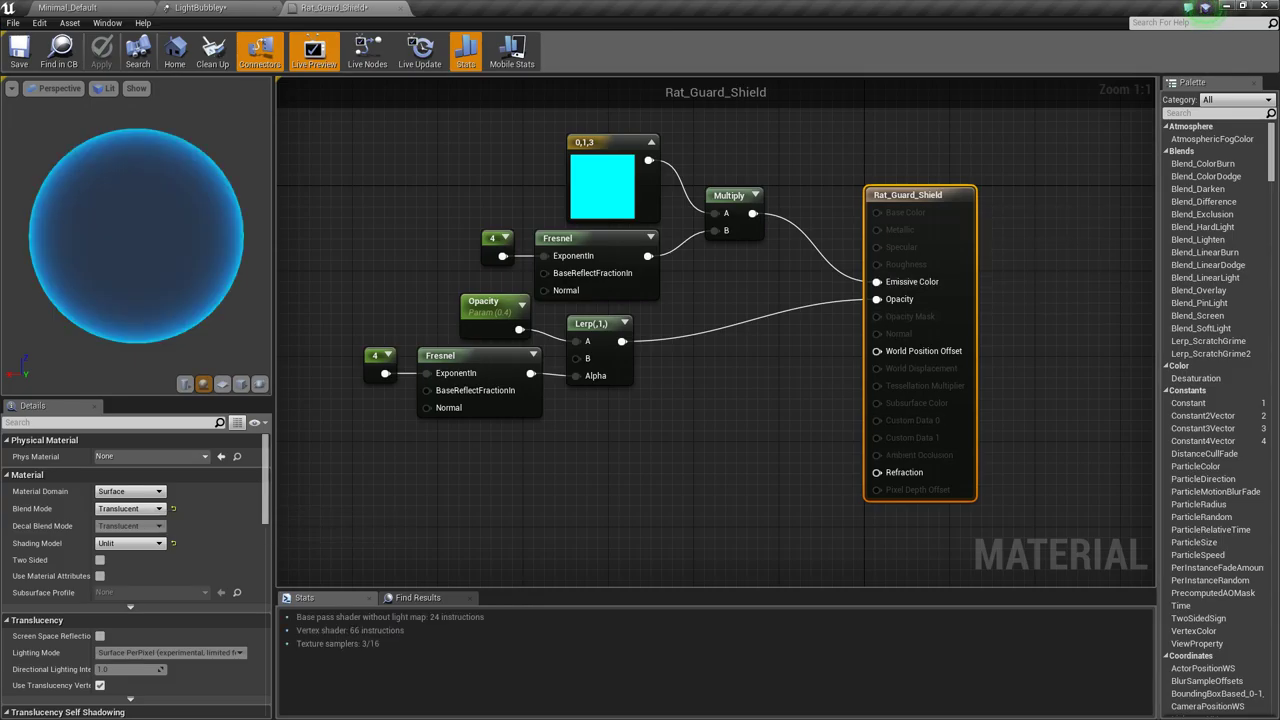
pyautogui.moveTo(733, 315); pyautogui.dragTo(734, 391, button='right')
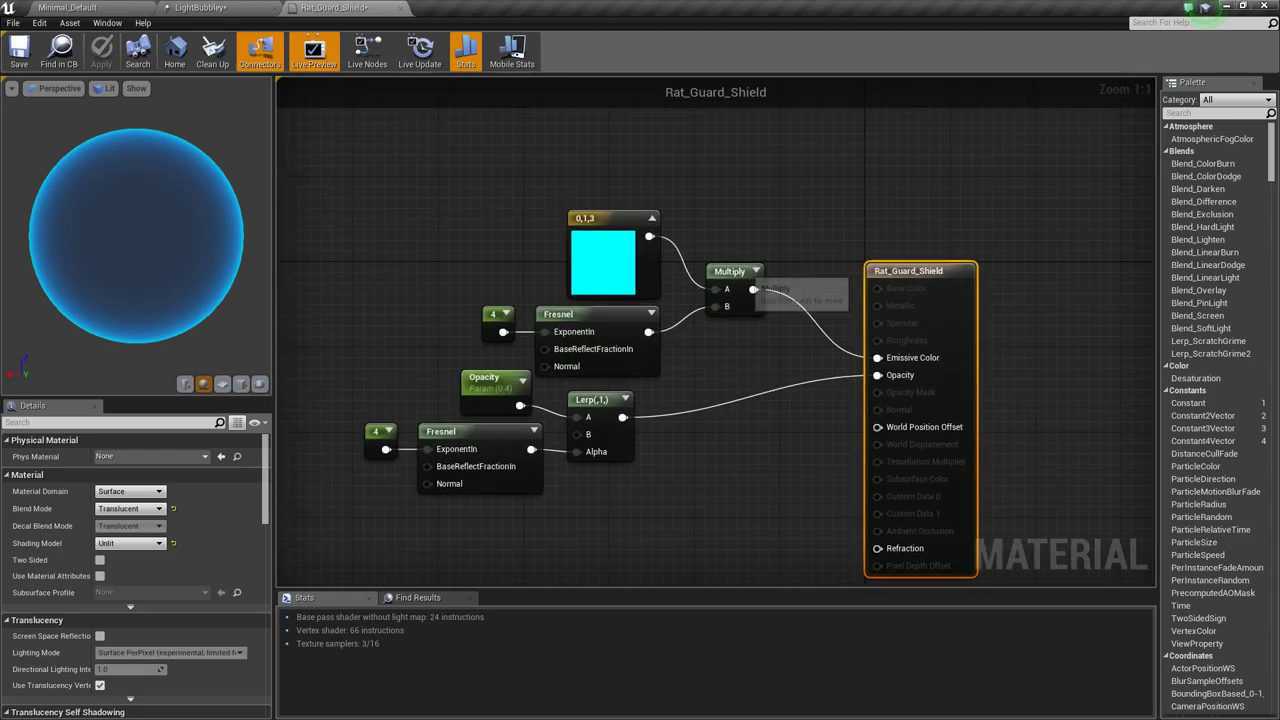
pyautogui.click(738, 272)
pyautogui.click(745, 205)
pyautogui.moveTo(745, 205); pyautogui.dragTo(745, 283, button='right')
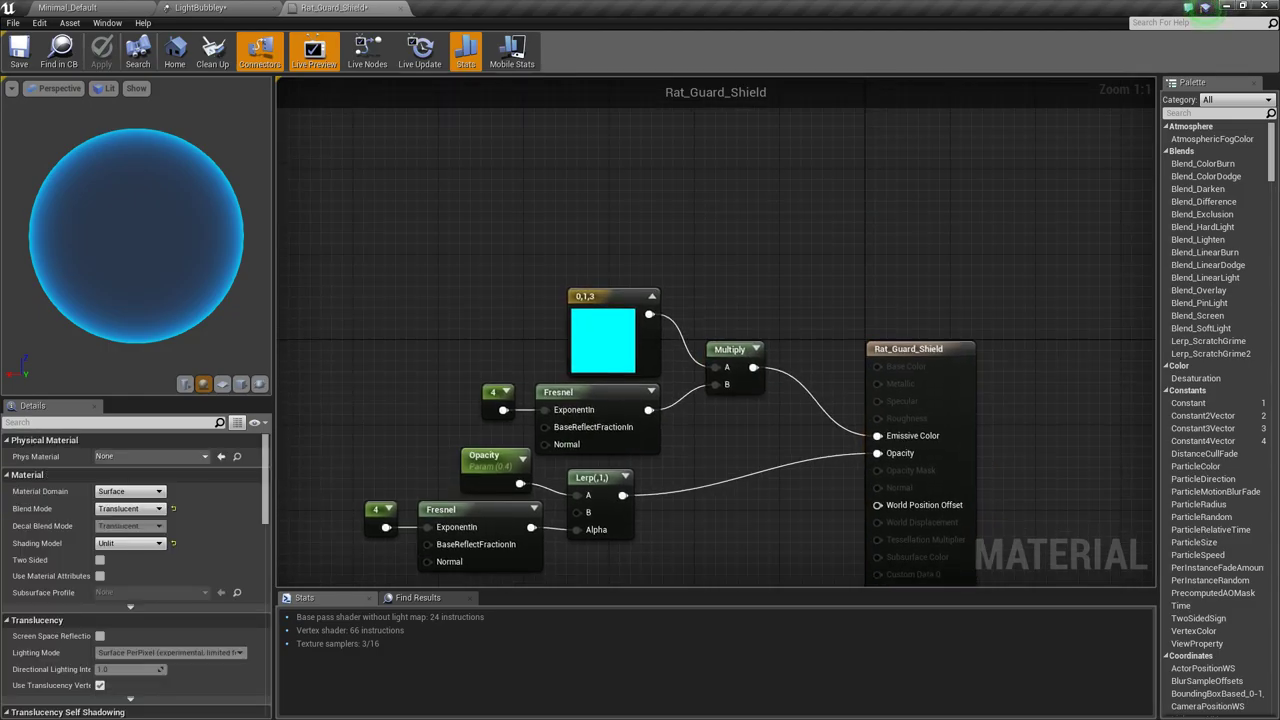
# Try adding two Constant3Vector nodes above the existing cyan colour node, and delete both
pyautogui.click(731, 212)
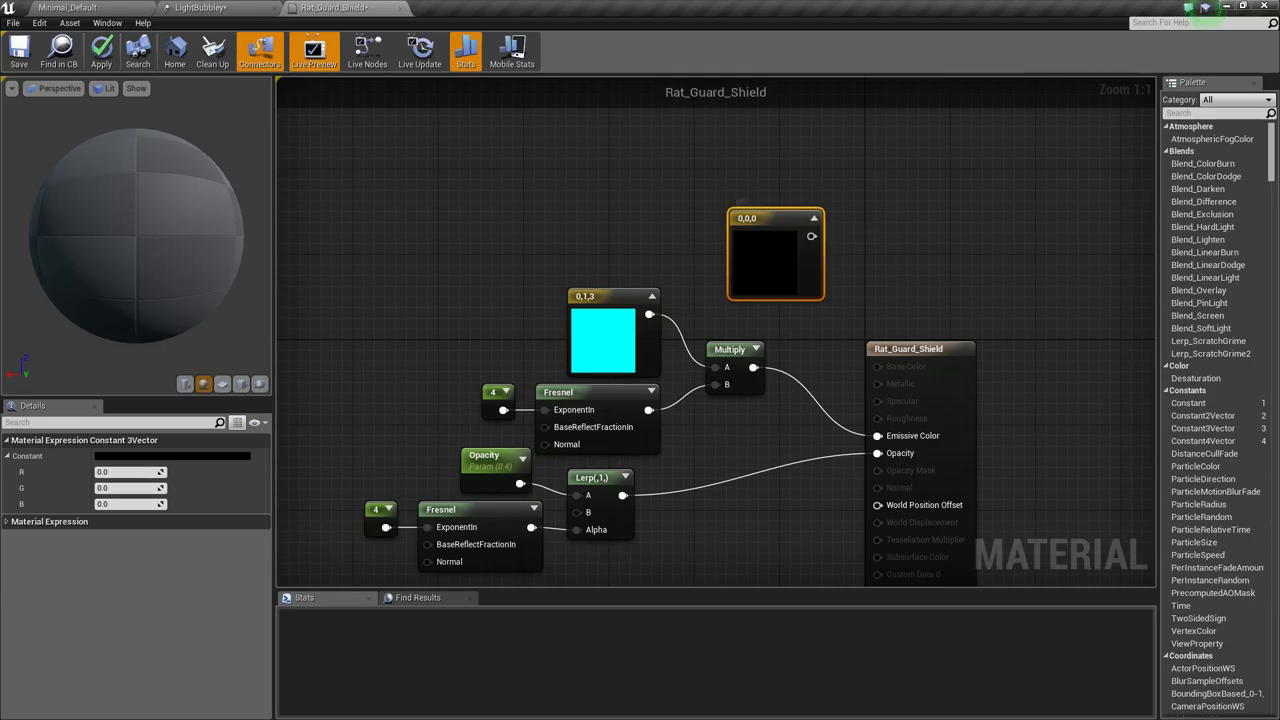
pyautogui.moveTo(740, 203); pyautogui.dragTo(855, 261, button='right')
pyautogui.press('3')
pyautogui.click(502, 230)
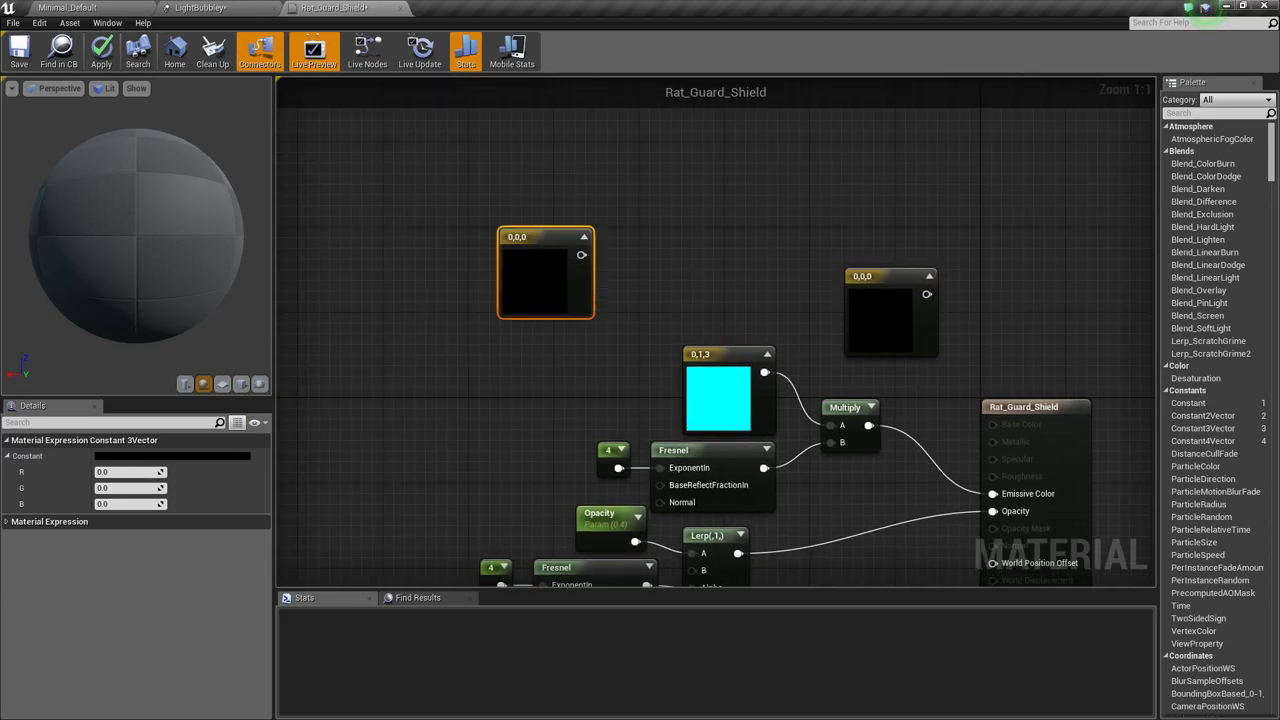
pyautogui.moveTo(630, 196); pyautogui.dragTo(560, 275)
pyautogui.press('Delete')
pyautogui.moveTo(1002, 214); pyautogui.dragTo(843, 334)
pyautogui.press('Delete')
pyautogui.moveTo(843, 334); pyautogui.dragTo(780, 218, button='right')
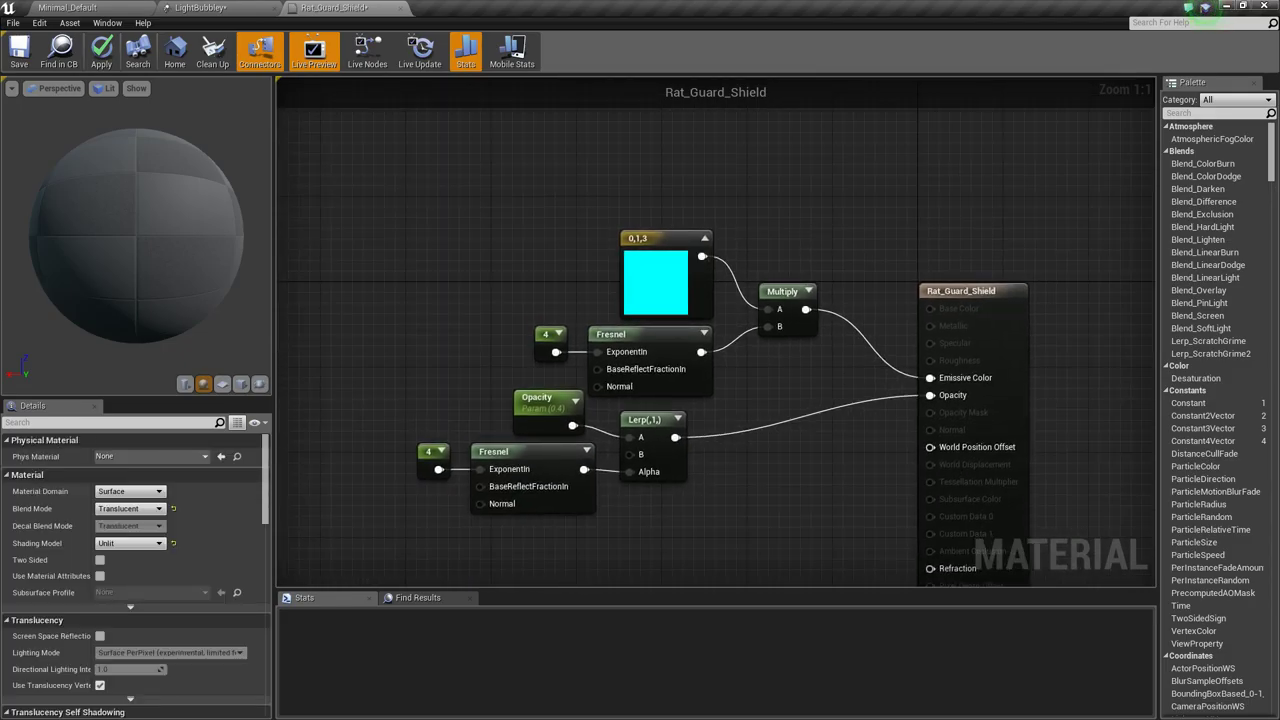
# Try adding a single-value Constant node near the upper Fresnel's exponent constant, and delete it
pyautogui.moveTo(514, 326); pyautogui.dragTo(545, 342)
pyautogui.click(642, 343)
pyautogui.click(575, 308)
pyautogui.click(550, 334)
pyautogui.click(466, 291)
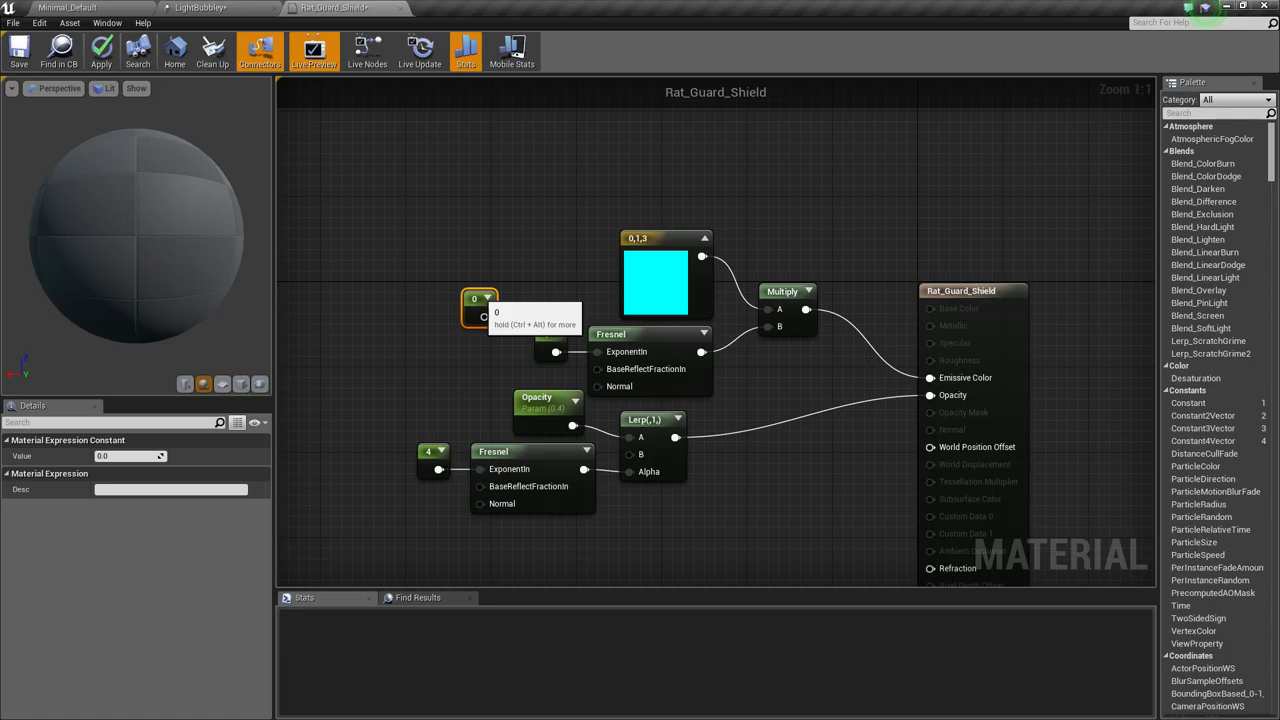
pyautogui.press('Delete')
pyautogui.moveTo(626, 356); pyautogui.dragTo(619, 256, button='right')
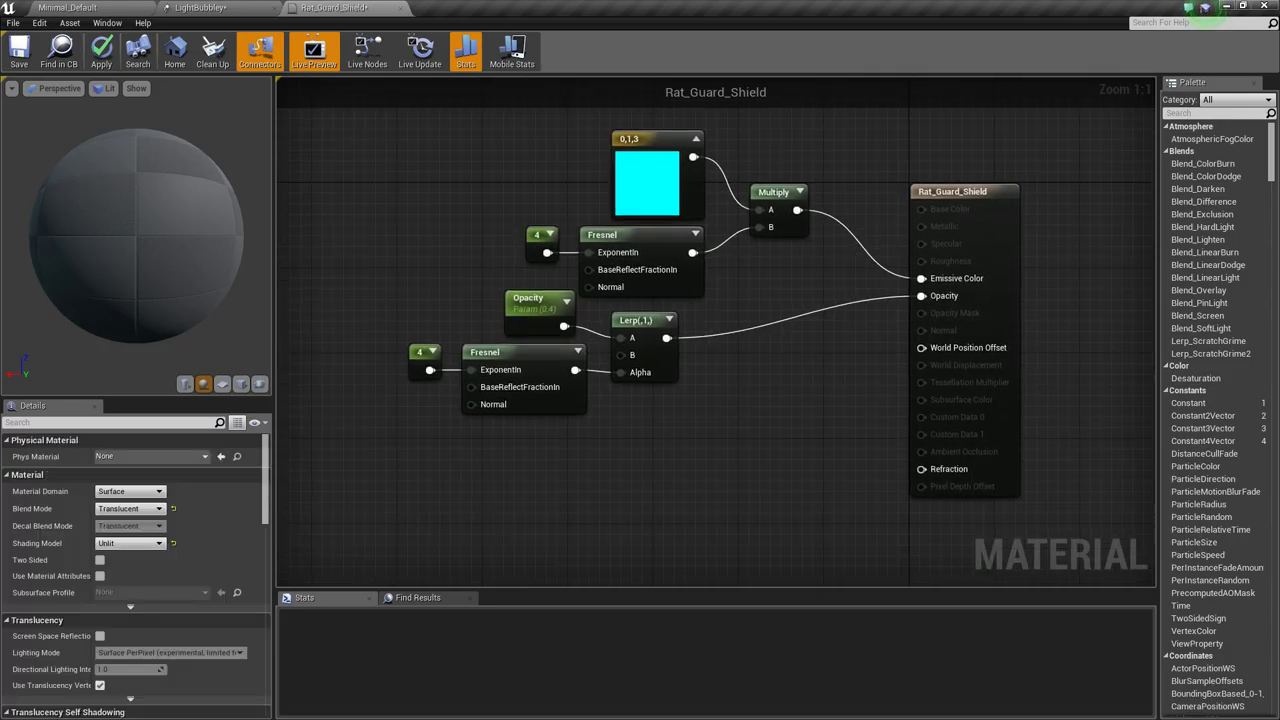
# Examine the Lerp, Fresnel and Opacity parameter nodes feeding the Opacity input, and apply the Rat_Guard_Shield material
pyautogui.click(645, 350)
pyautogui.moveTo(645, 420); pyautogui.dragTo(714, 397, button='right')
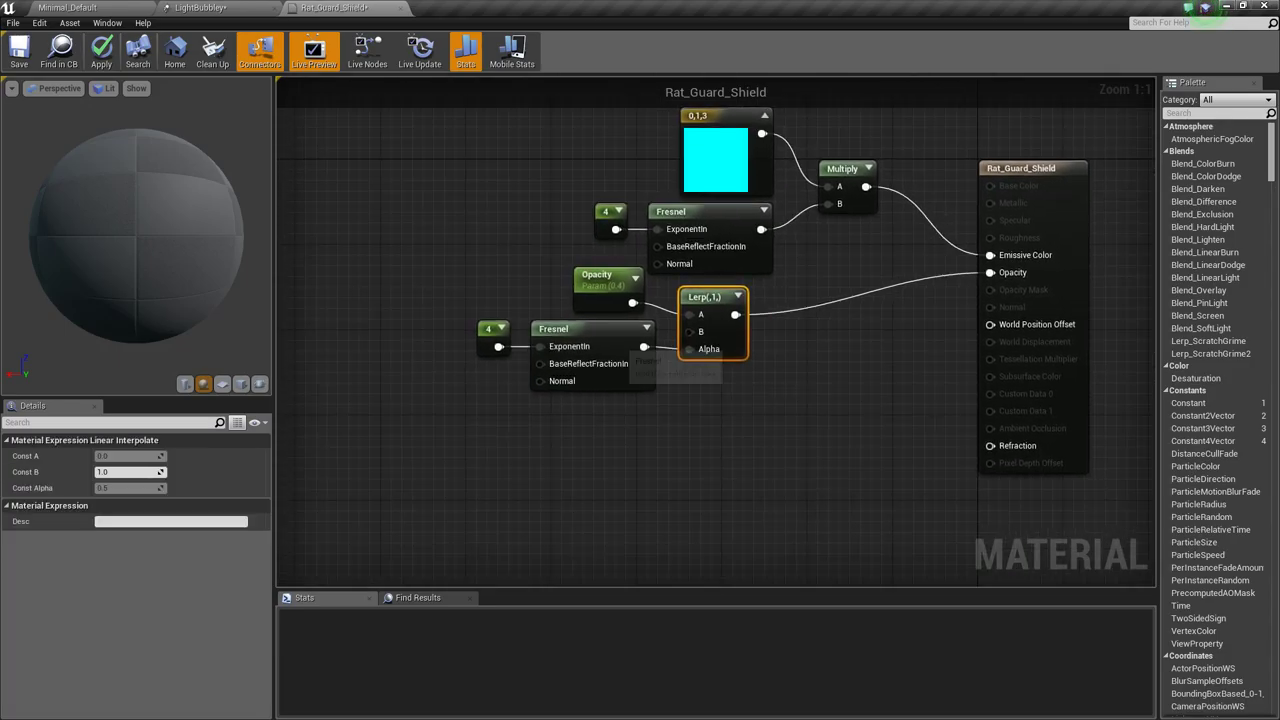
pyautogui.click(600, 350)
pyautogui.keyDown('ctrl'); pyautogui.click(488, 342); pyautogui.keyUp('ctrl')
pyautogui.click(600, 296)
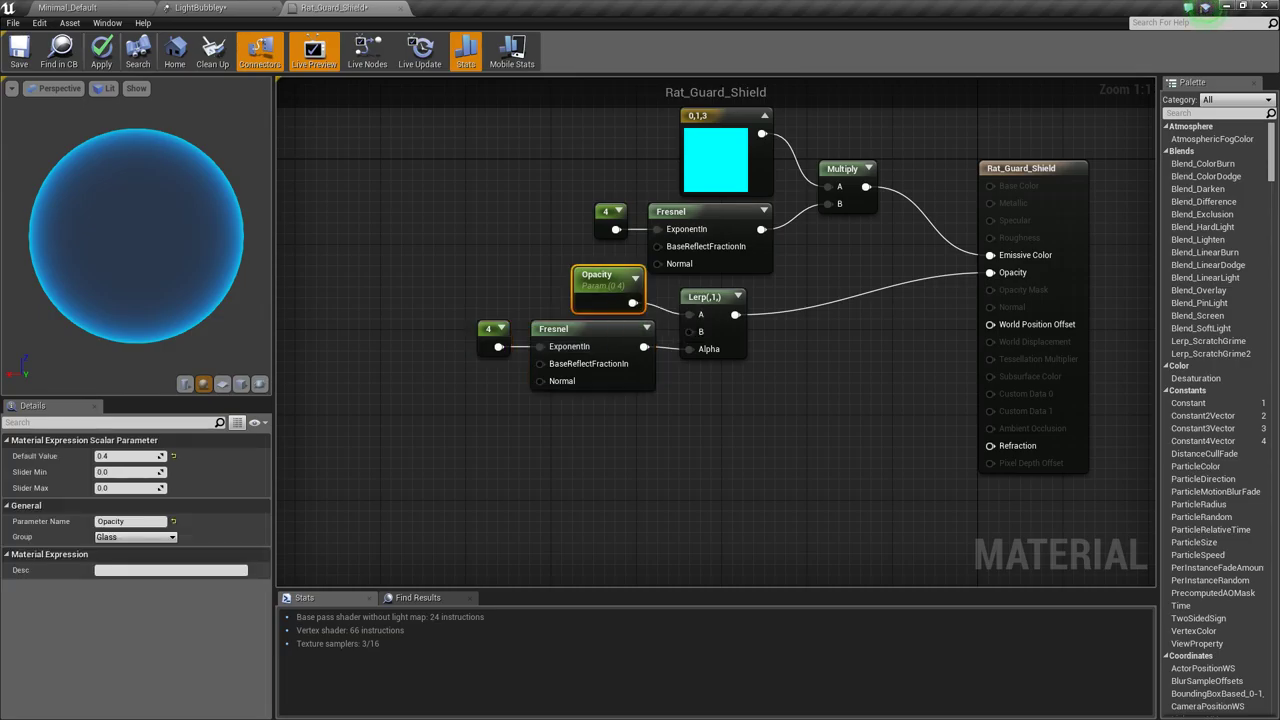
pyautogui.moveTo(640, 430); pyautogui.dragTo(635, 454, button='right')
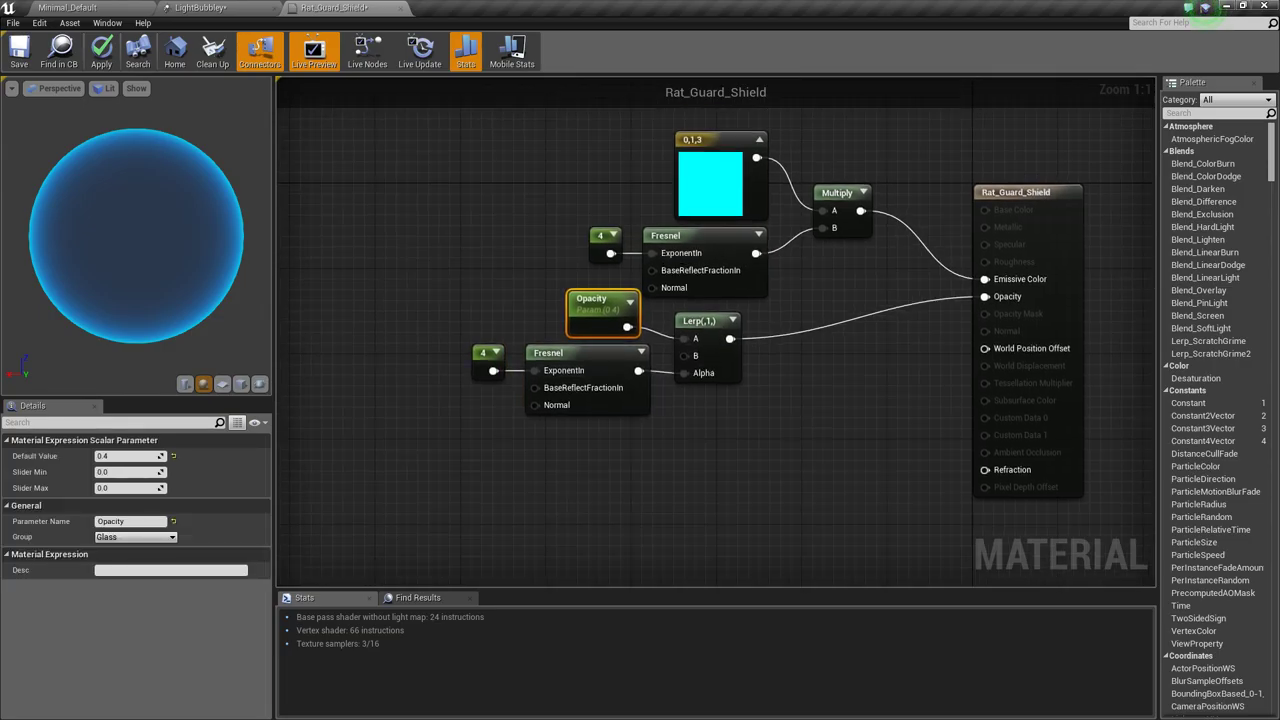
pyautogui.moveTo(735, 440); pyautogui.dragTo(484, 322)
pyautogui.click(440, 465)
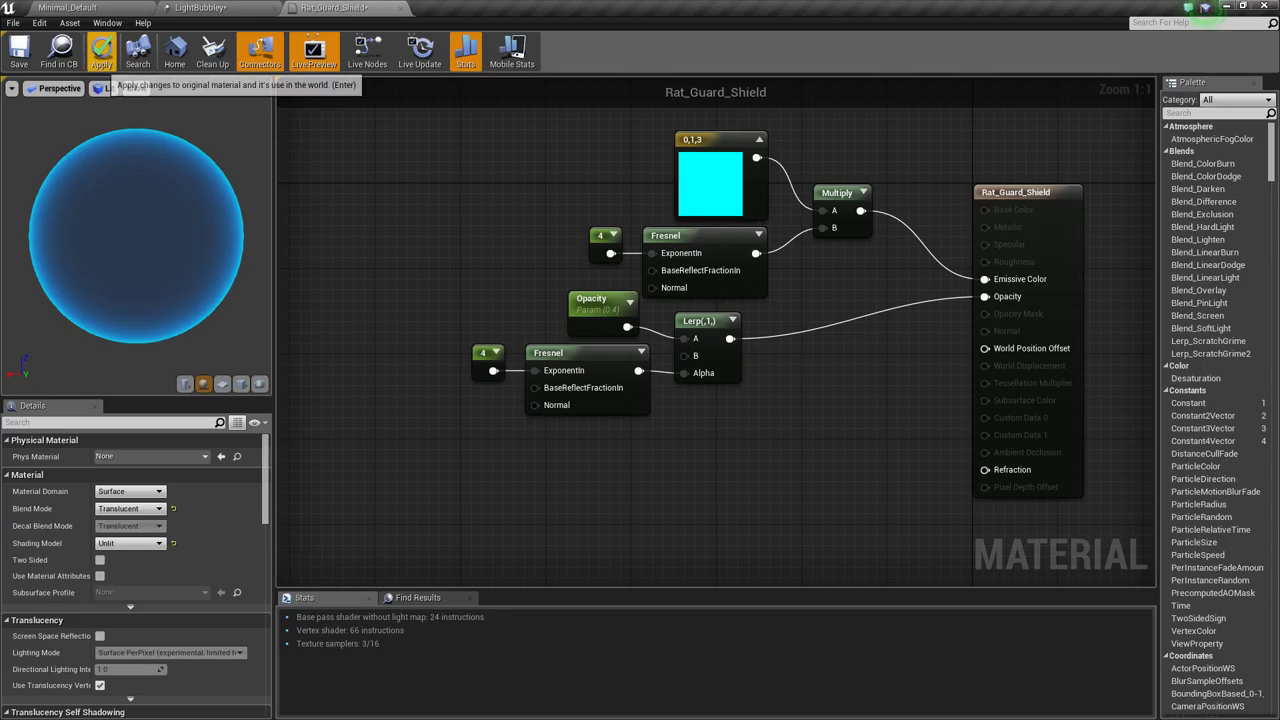
pyautogui.click(102, 58)
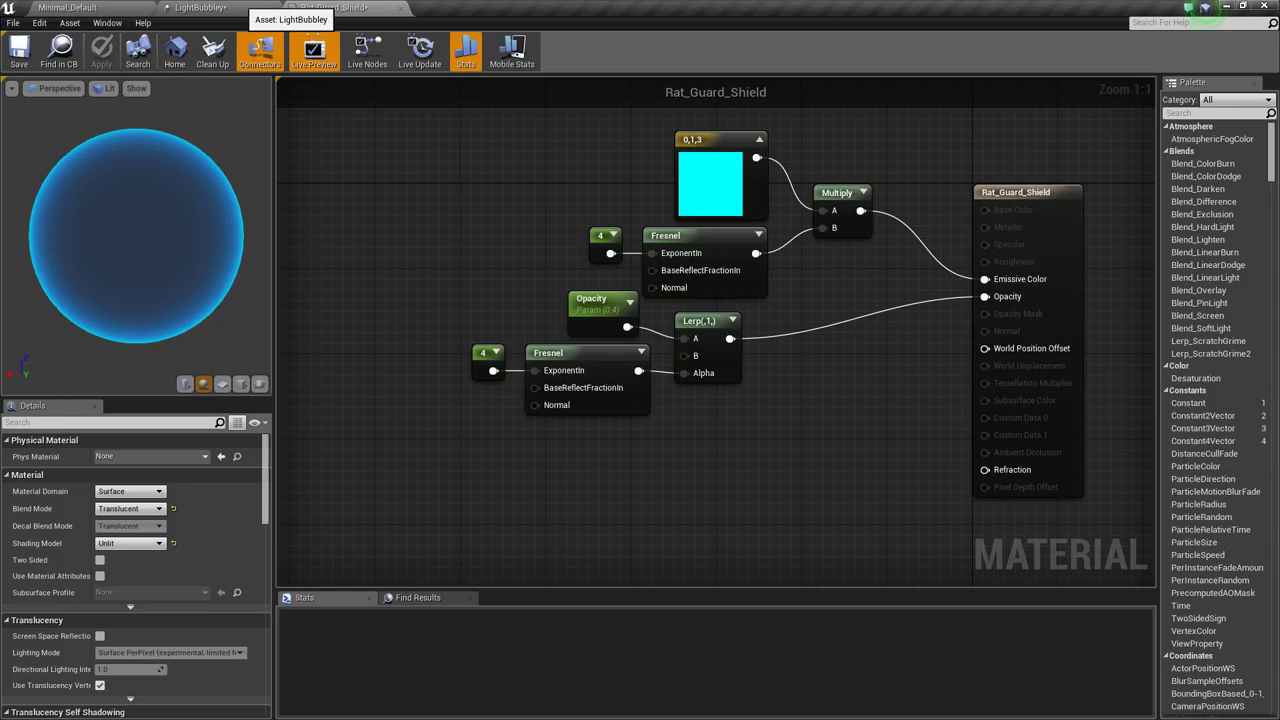
# Open the Lightning-for-rat texture from the Vegetated Textures folder to examine its lightning shapes
pyautogui.click(245, 8)
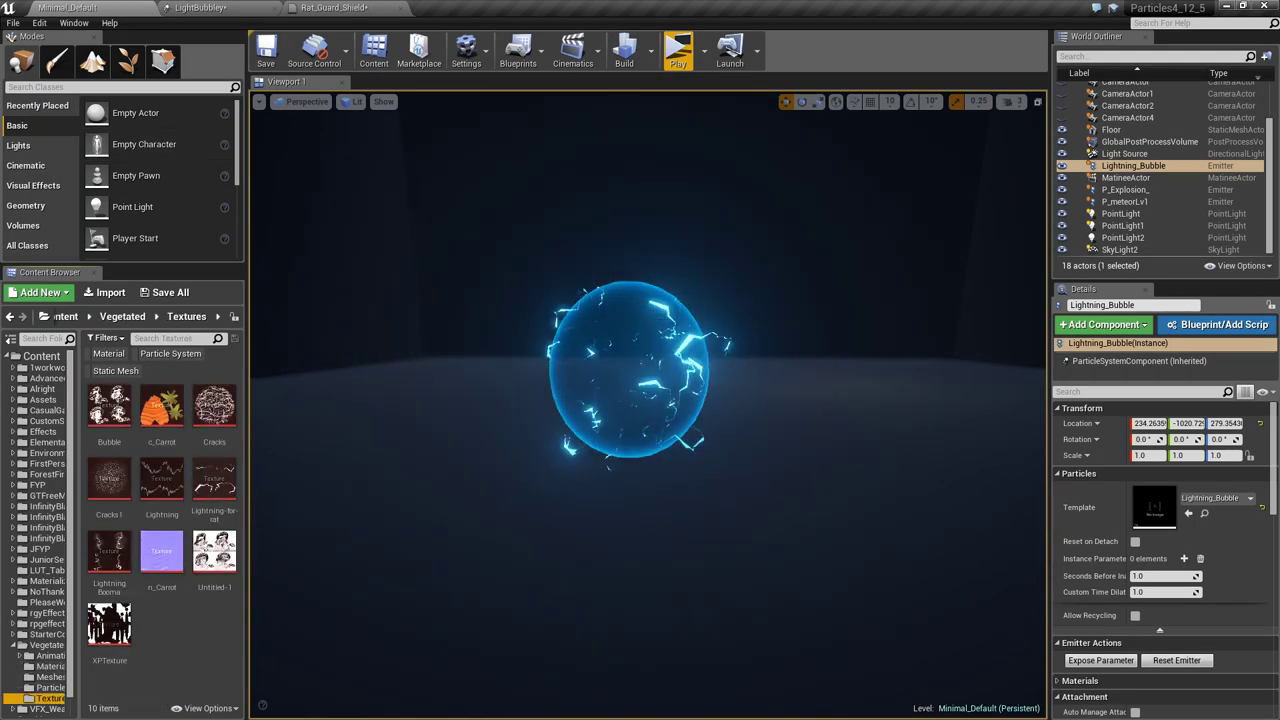
pyautogui.doubleClick(214, 480)
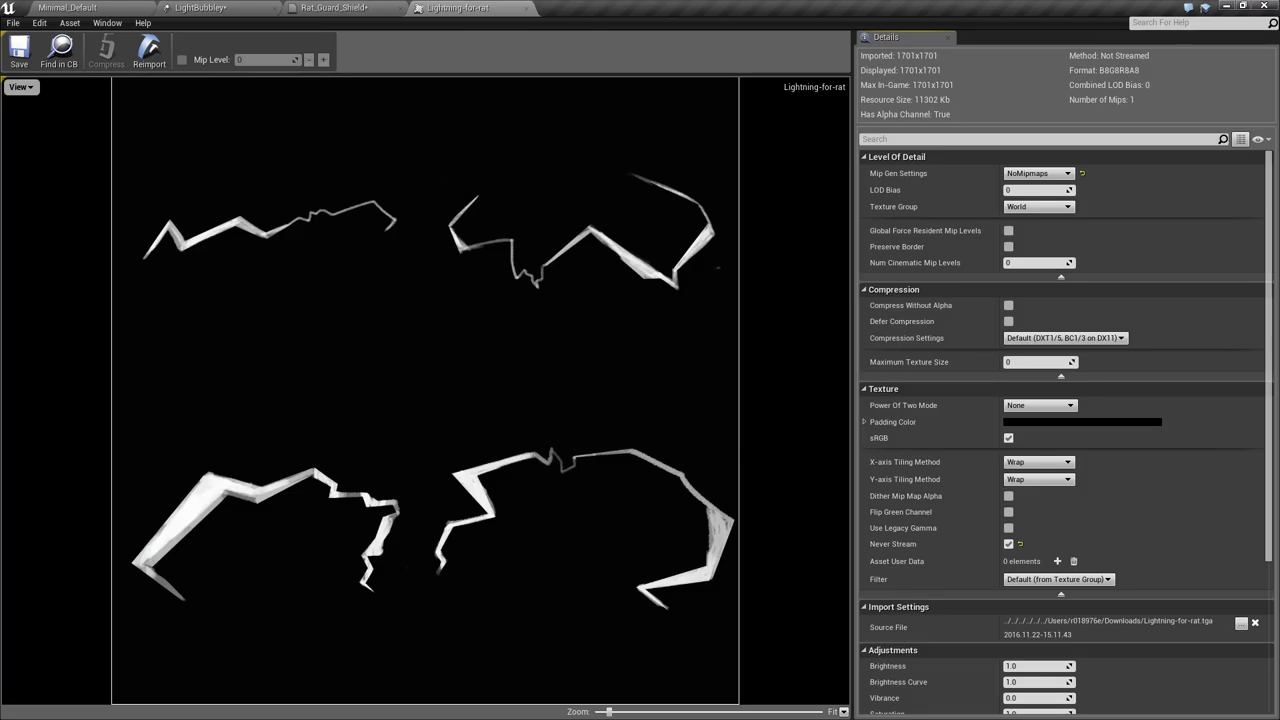
pyautogui.click(330, 8)
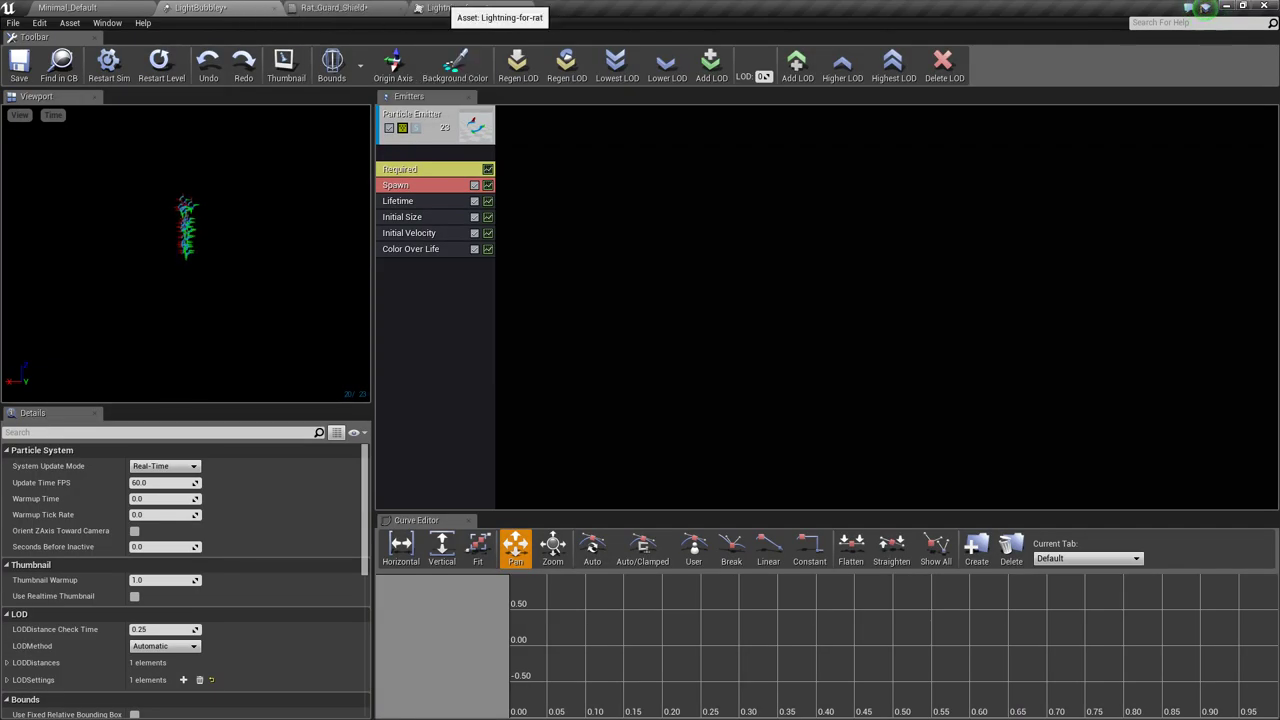
pyautogui.click(455, 8)
# Open the Lightning material from the Vegetated Materials folder and examine its Texture Sample, Particle Color and output nodes
pyautogui.click(67, 7)
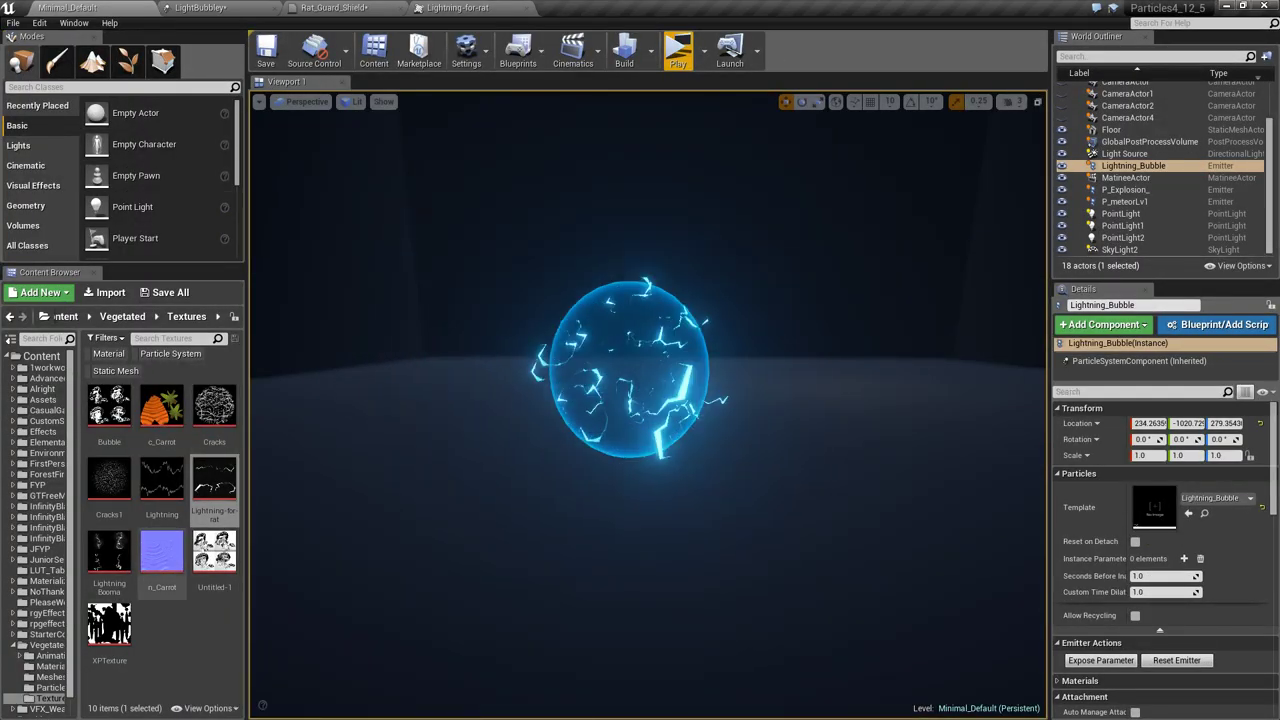
pyautogui.click(48, 666)
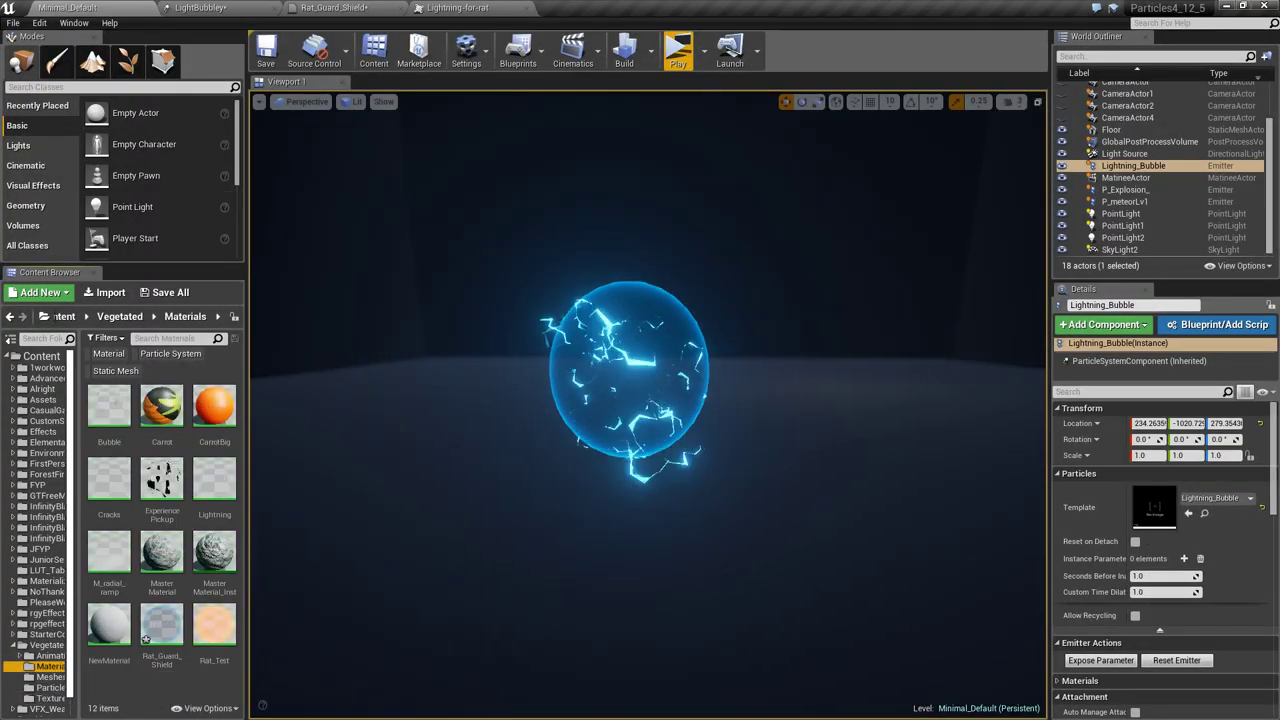
pyautogui.click(214, 486)
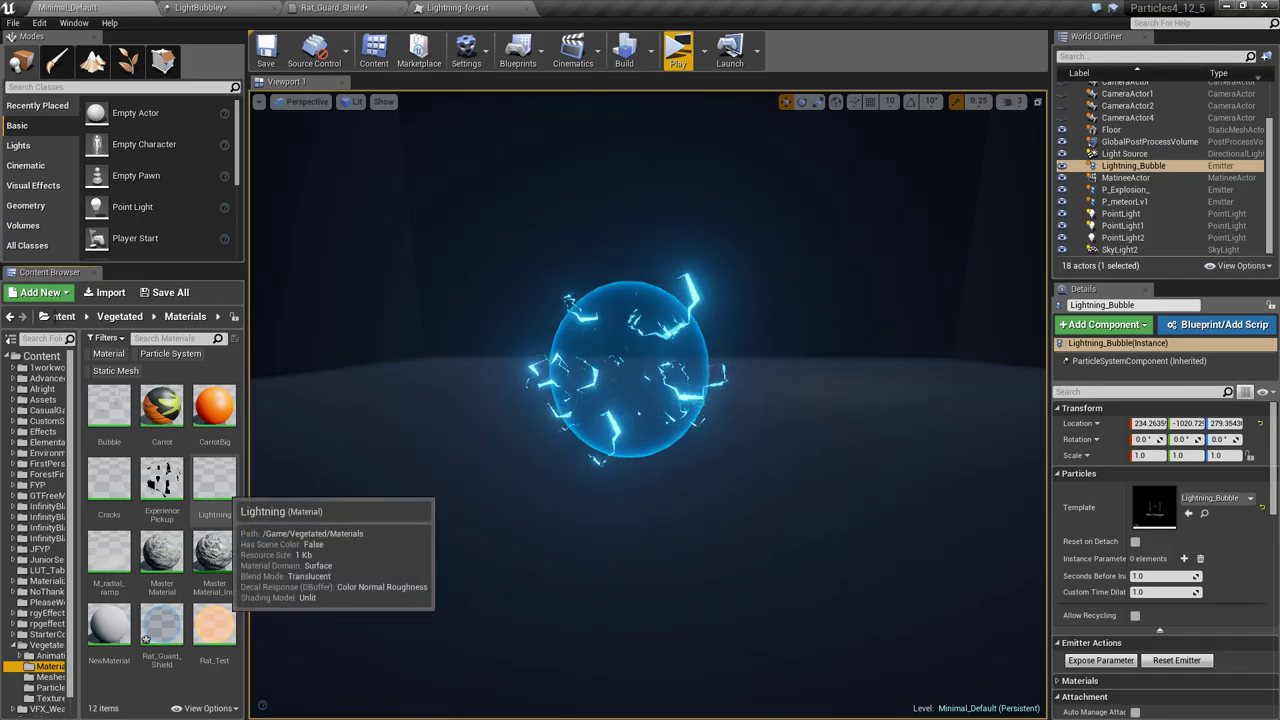
pyautogui.doubleClick(214, 486)
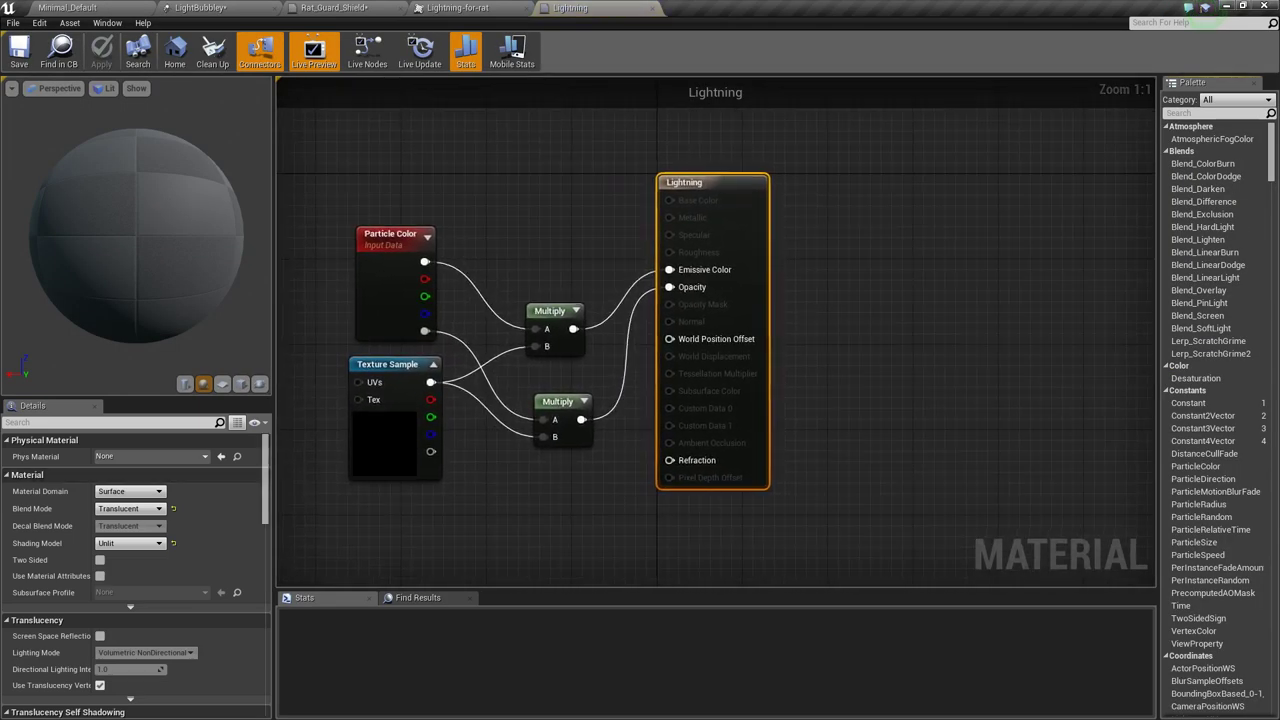
pyautogui.click(395, 425)
pyautogui.moveTo(455, 487); pyautogui.dragTo(555, 429, button='right')
pyautogui.moveTo(662, 347); pyautogui.dragTo(641, 376, button='right')
pyautogui.click(820, 271)
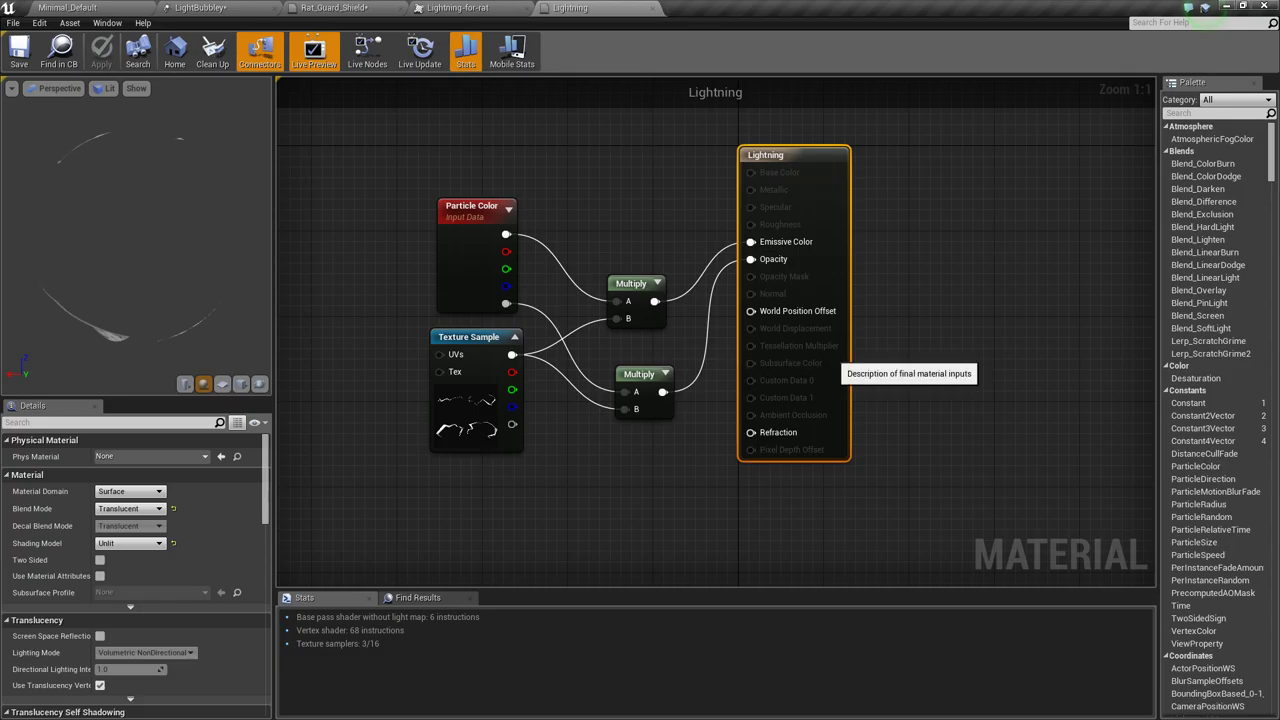
pyautogui.click(690, 330)
pyautogui.click(478, 262)
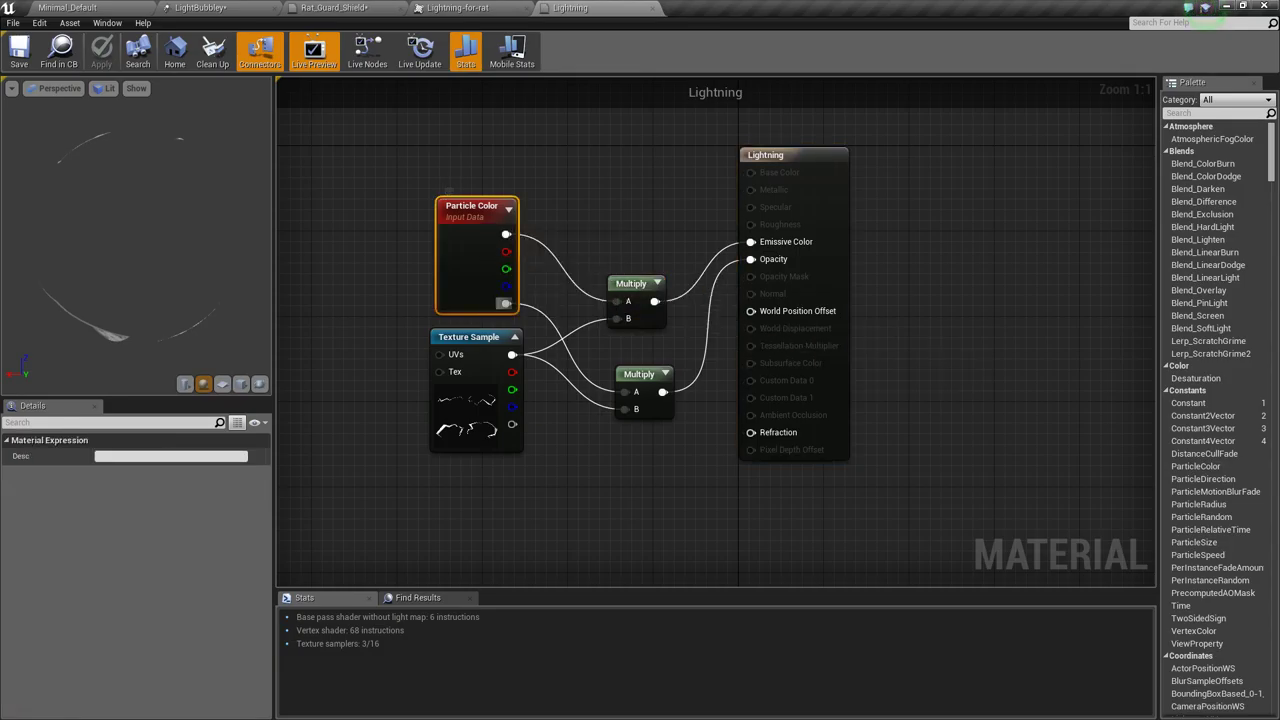
# Shift the upper Multiply node slightly toward the material output and apply the Lightning material
pyautogui.moveTo(657, 312); pyautogui.dragTo(668, 314)
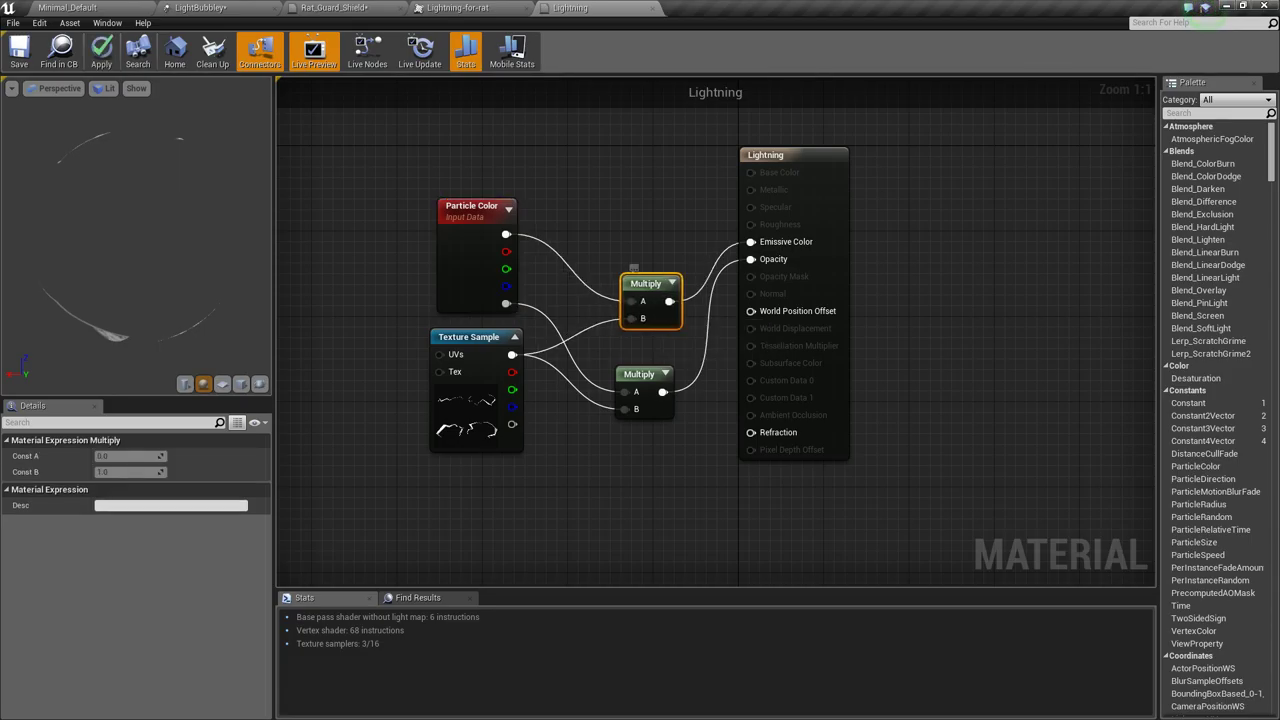
pyautogui.click(466, 393)
pyautogui.click(476, 257)
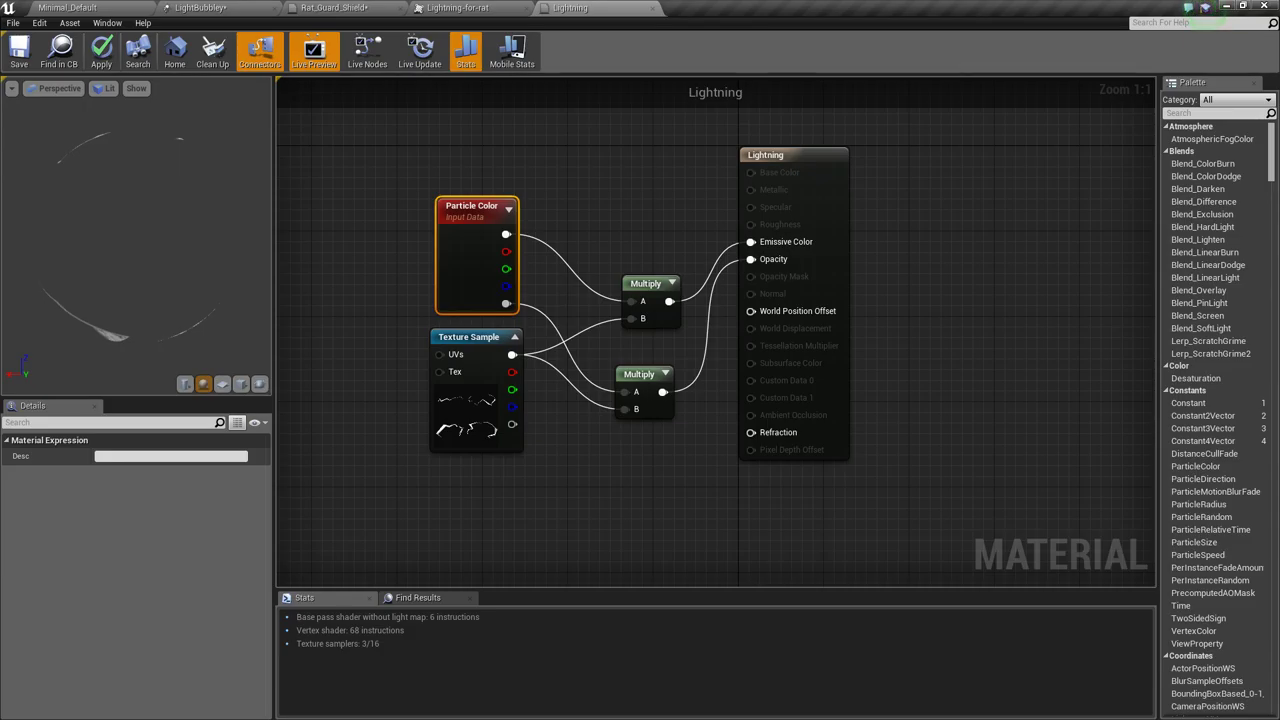
pyautogui.click(101, 50)
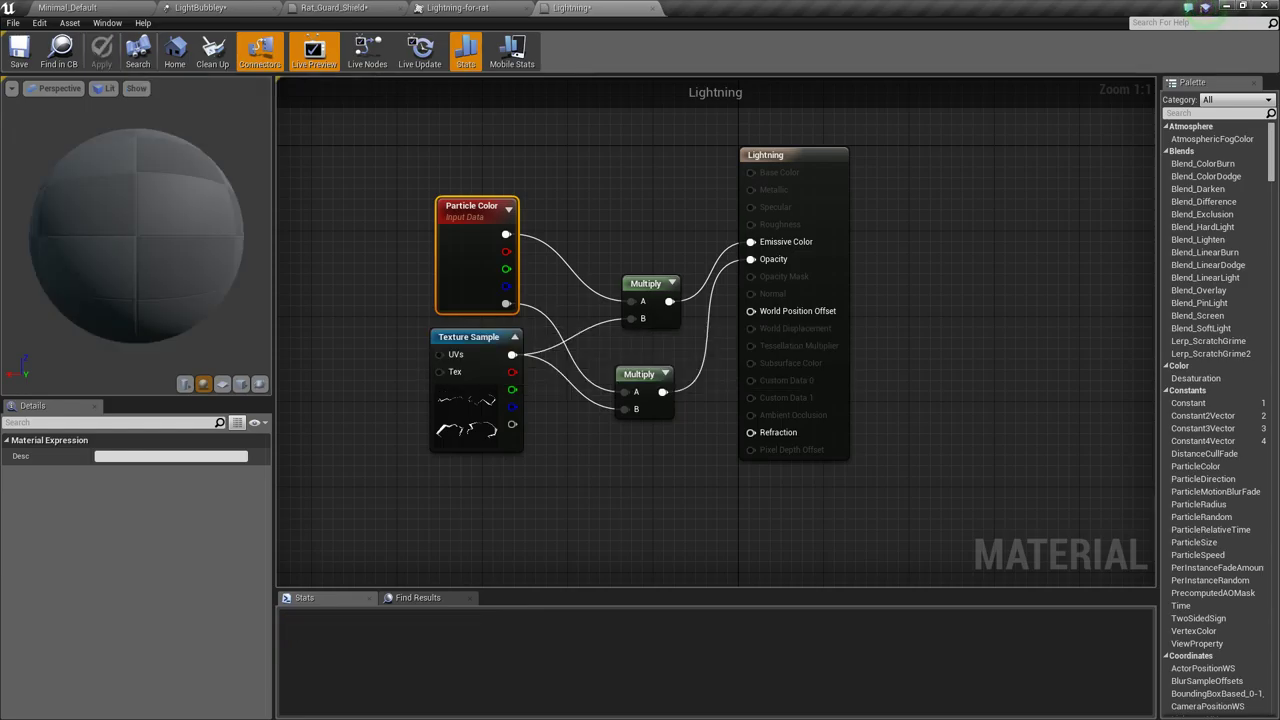
# Return to the LightBubbley particle system and assign the Lightning material from /Game/Vegetated/Materials to the emitter's Required module
pyautogui.click(444, 7)
pyautogui.click(377, 6)
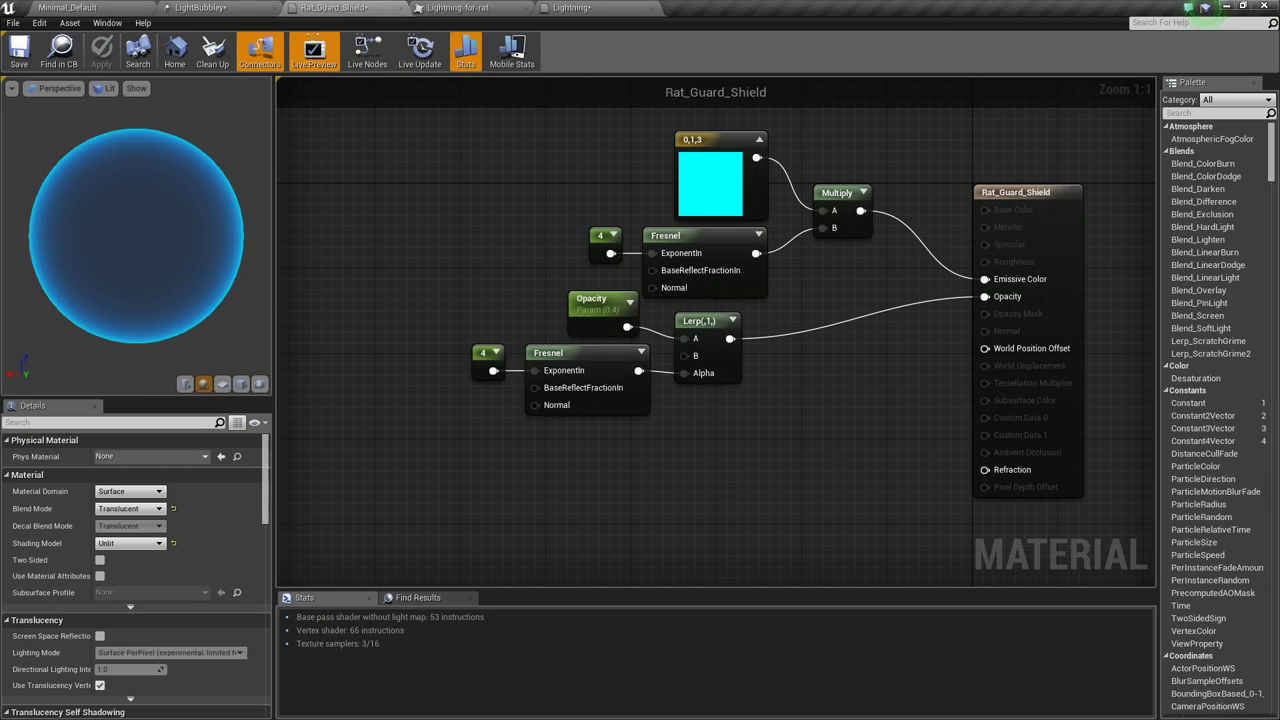
pyautogui.click(201, 7)
pyautogui.click(412, 169)
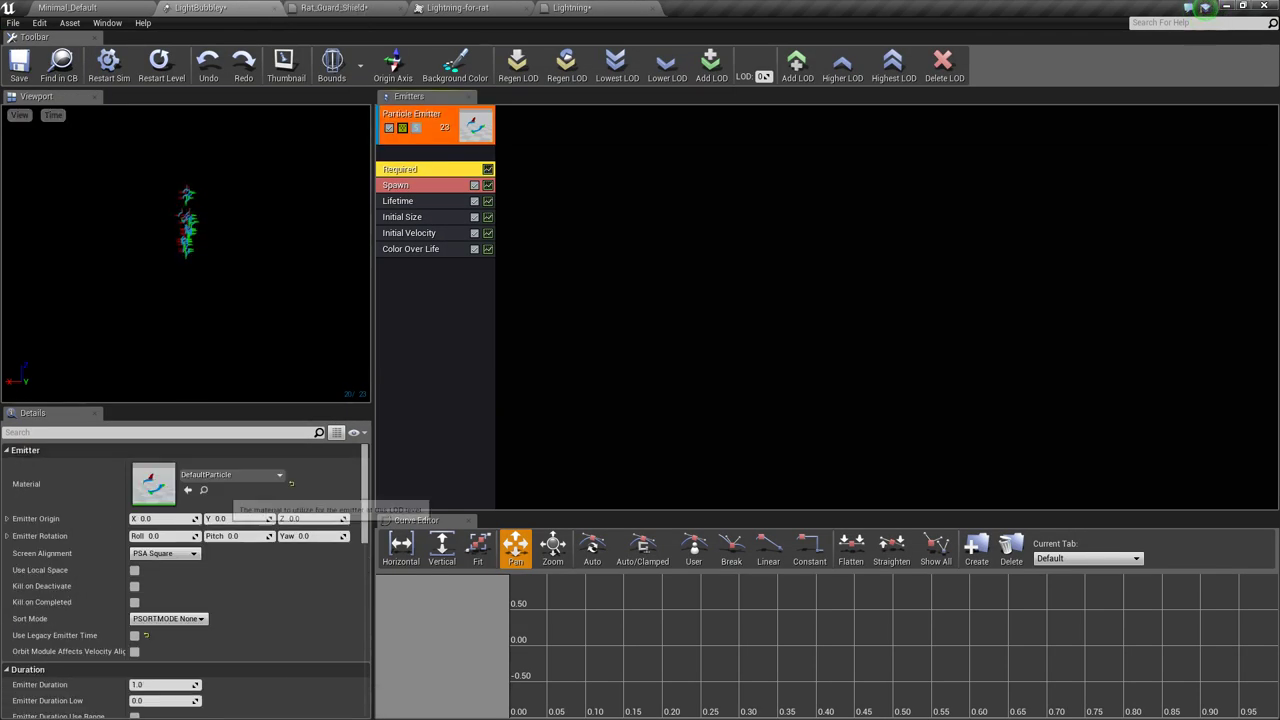
pyautogui.click(230, 475)
pyautogui.write('ligh')
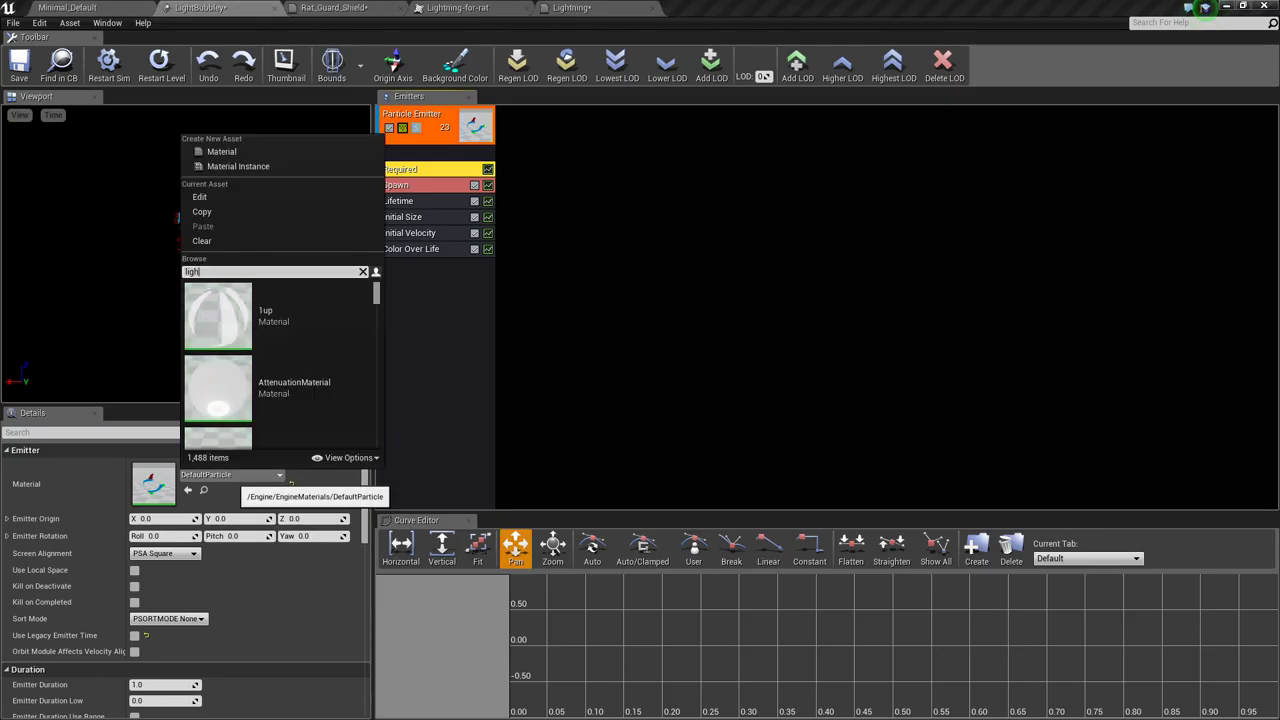
pyautogui.write('tning')
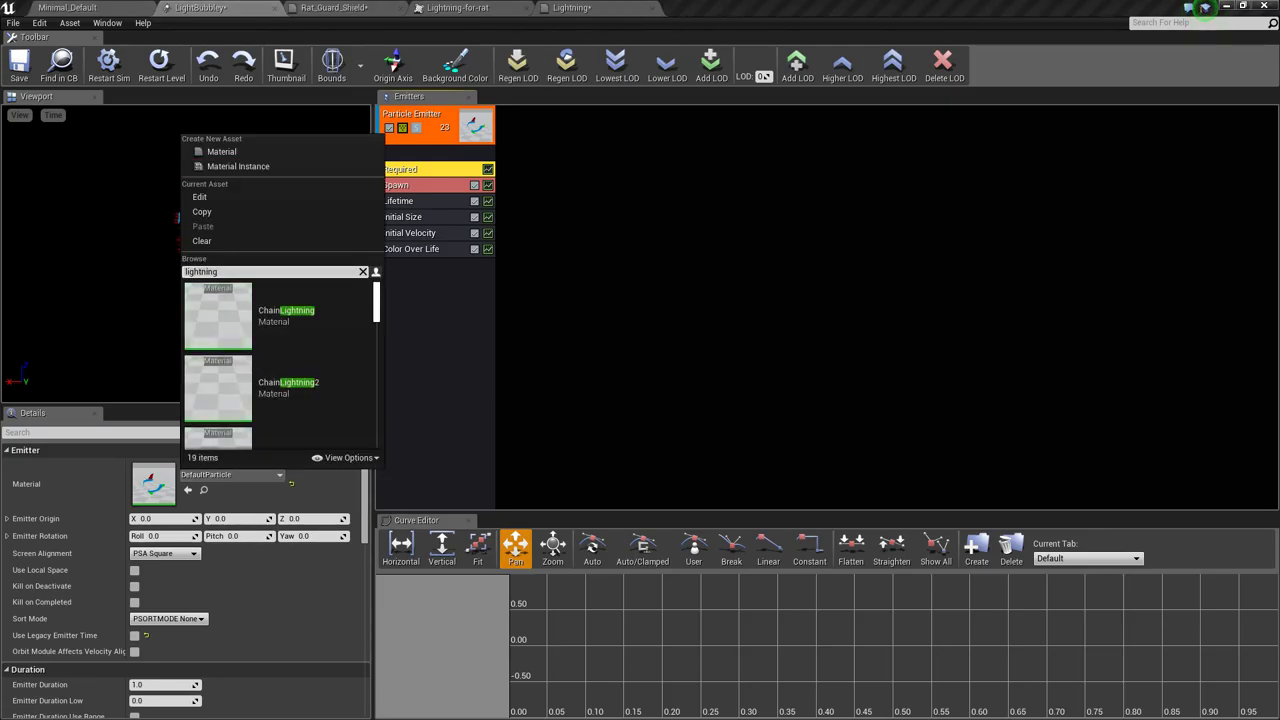
pyautogui.scroll(-10, 280, 365)
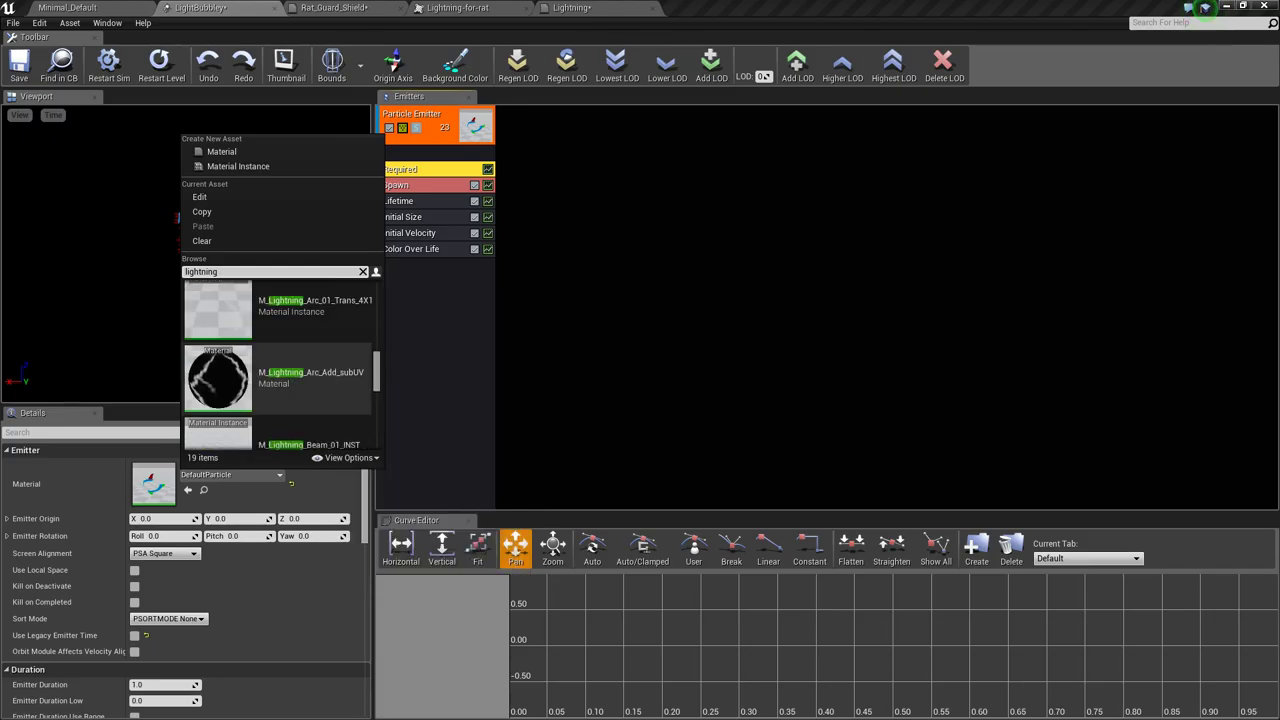
pyautogui.scroll(5, 280, 365)
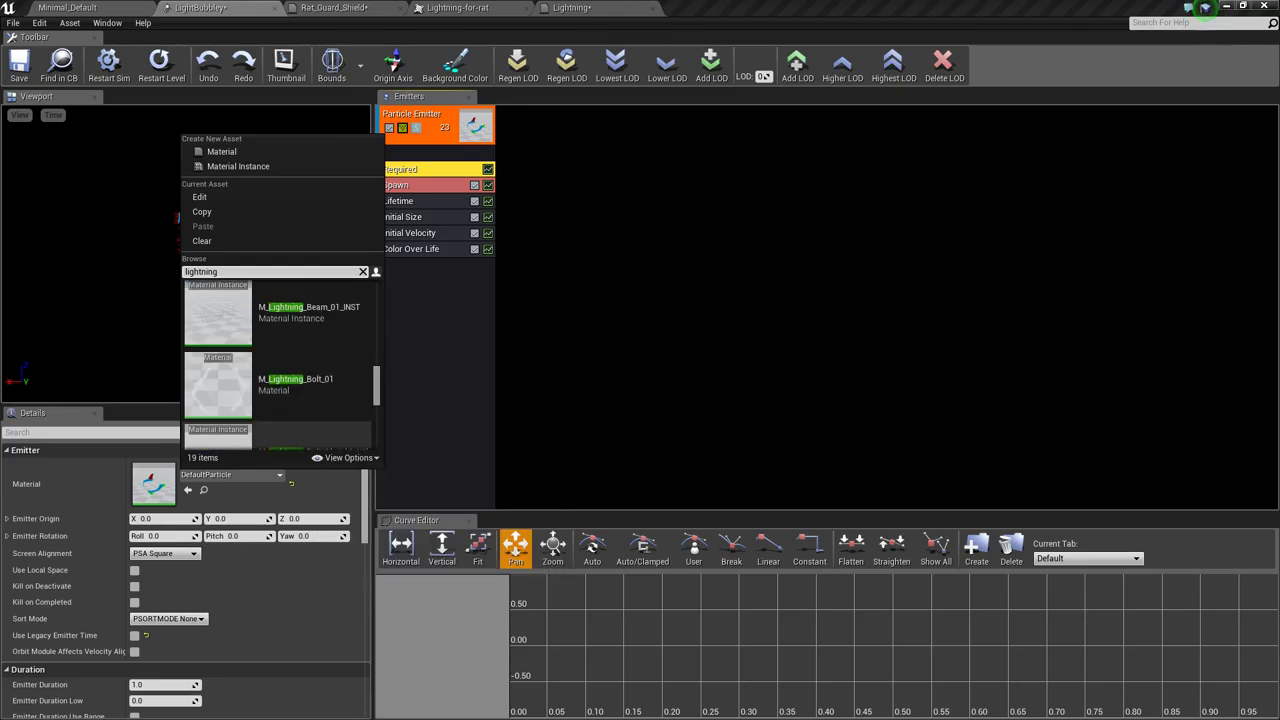
pyautogui.scroll(4, 290, 410)
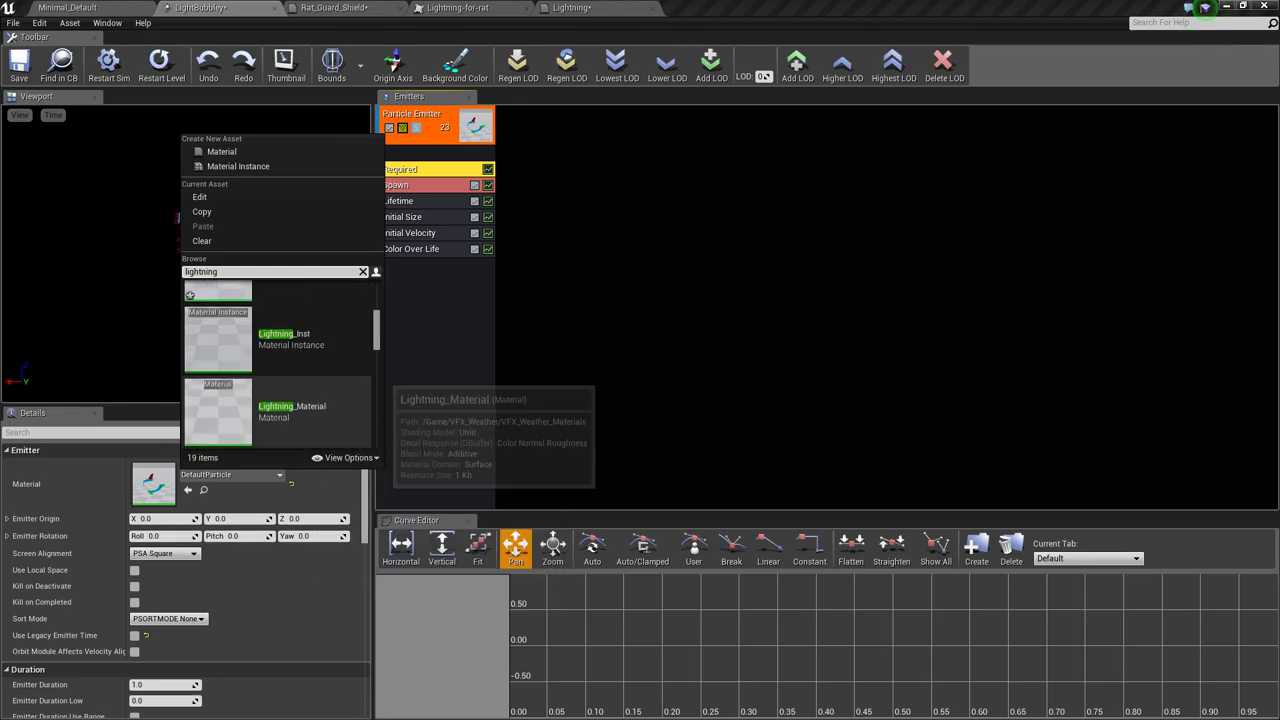
pyautogui.scroll(1, 290, 400)
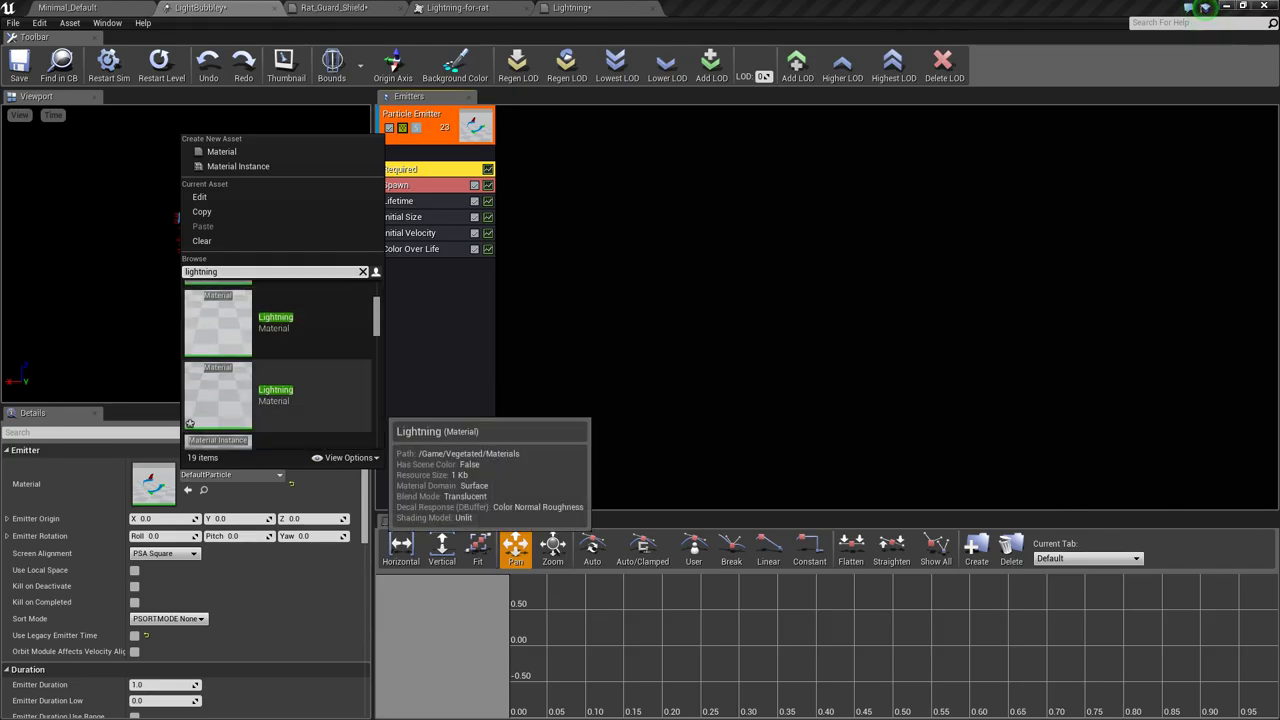
pyautogui.click(290, 400)
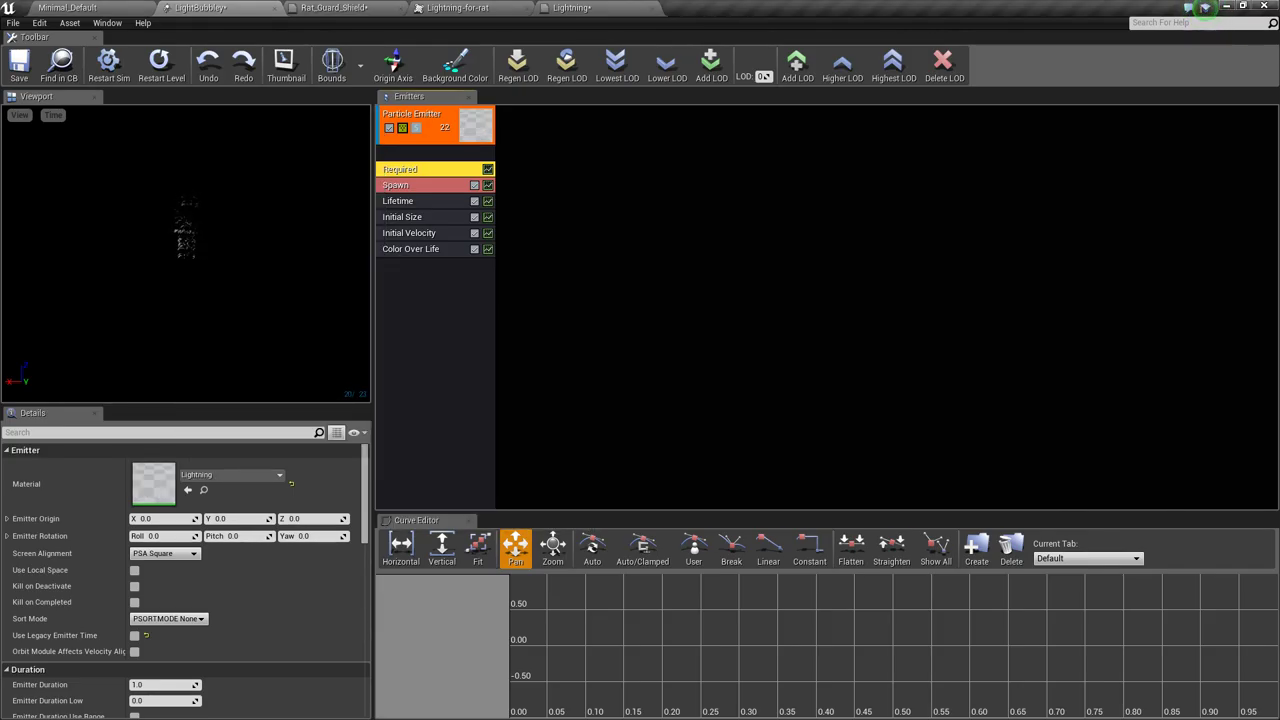
# Set the Required module's Sub UV interpolation to Random Blend with 2 horizontal and 2 vertical sub images
pyautogui.scroll(-5, 185, 570)
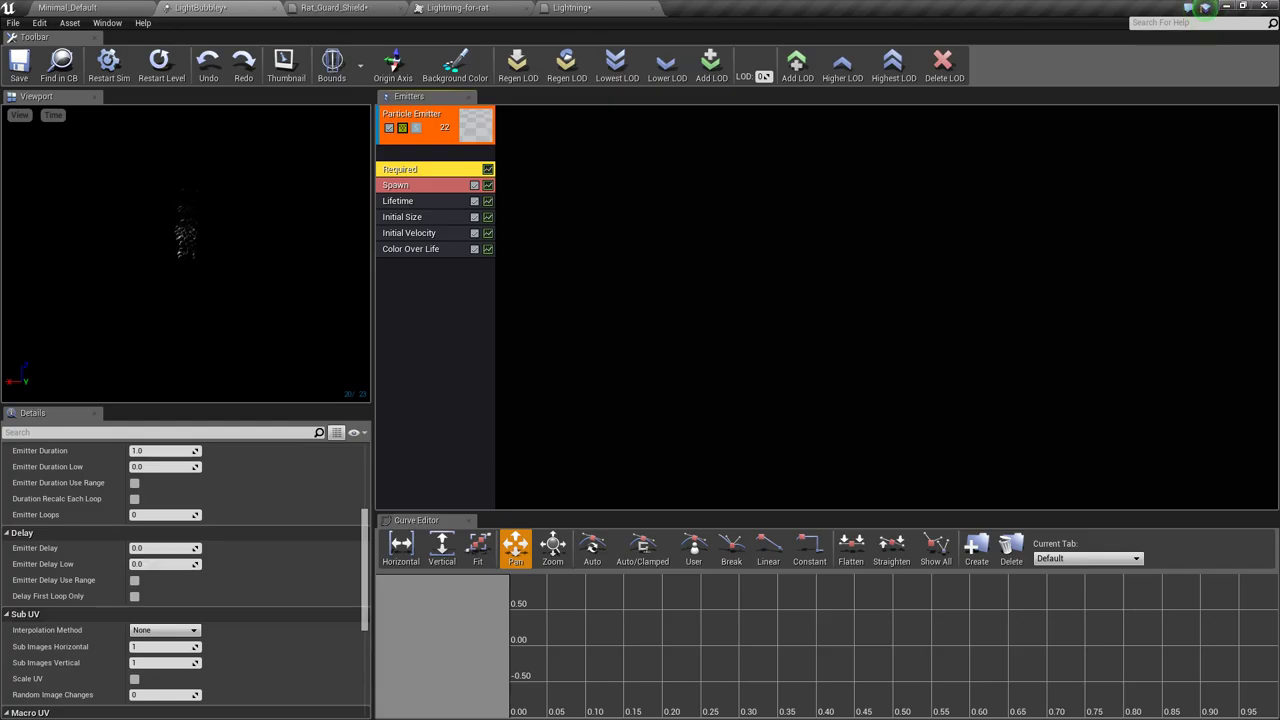
pyautogui.scroll(-2, 185, 615)
pyautogui.click(165, 544)
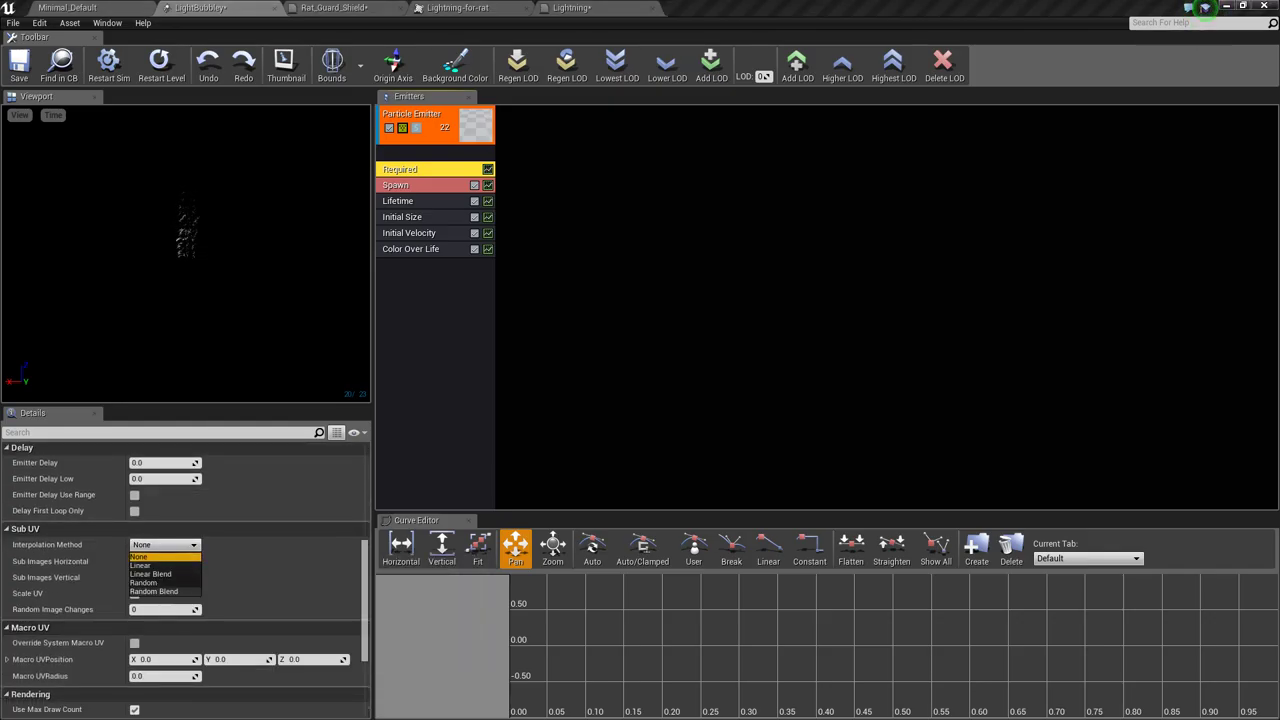
pyautogui.click(154, 591)
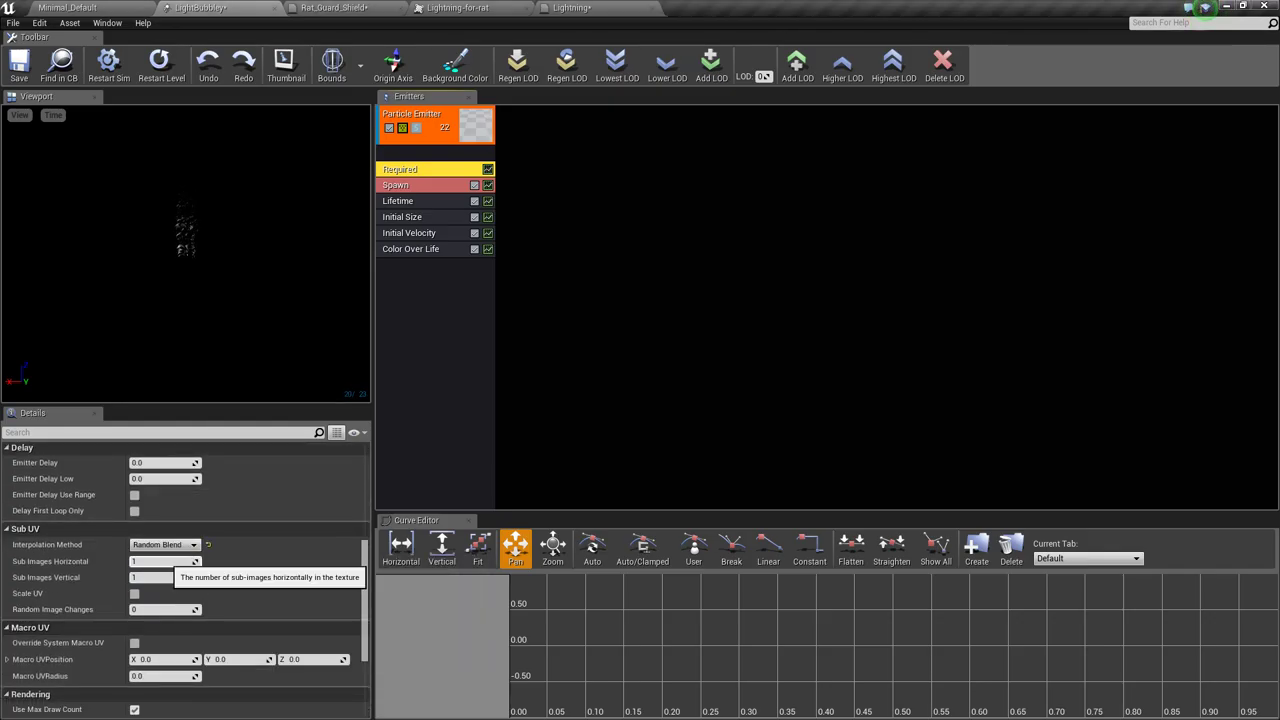
pyautogui.click(165, 561)
pyautogui.write('2')
pyautogui.press('Tab')
pyautogui.write('2')
pyautogui.press('Return')
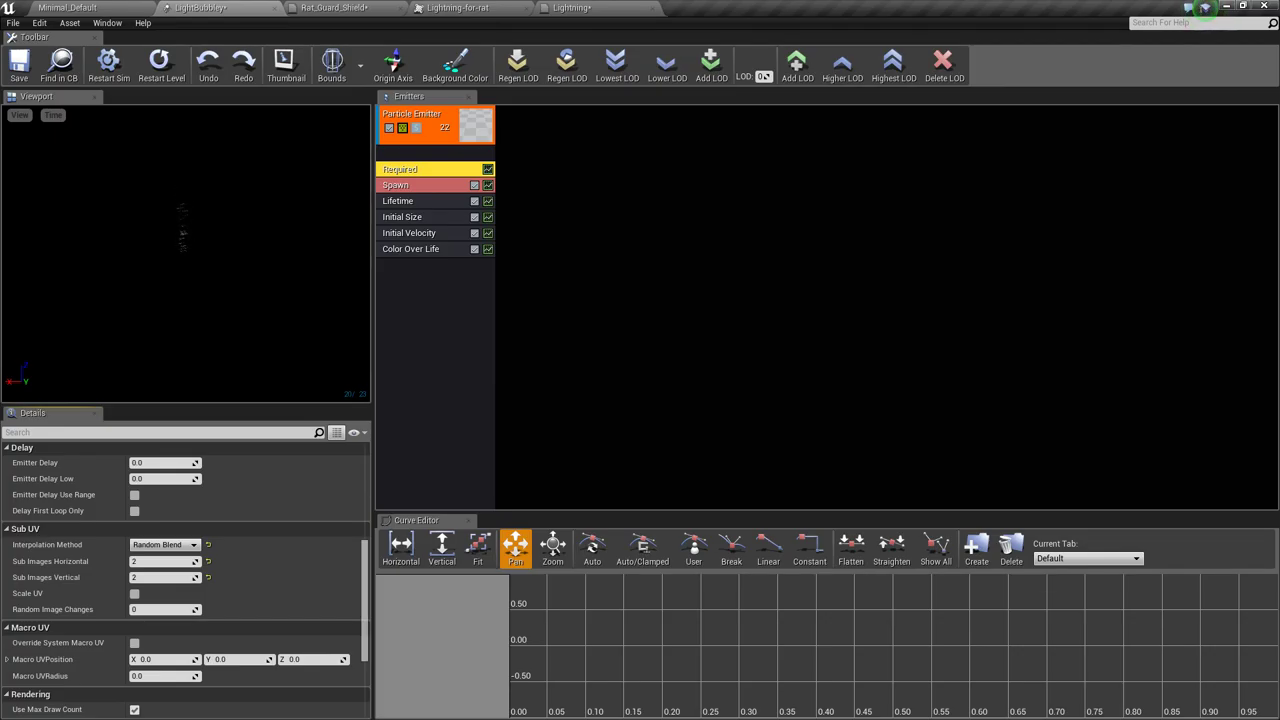
# Delete the Initial Velocity module and change Initial Size's Start Size to Distribution Vector Constant with X at 100
pyautogui.rightClick(425, 233)
pyautogui.click(460, 242)
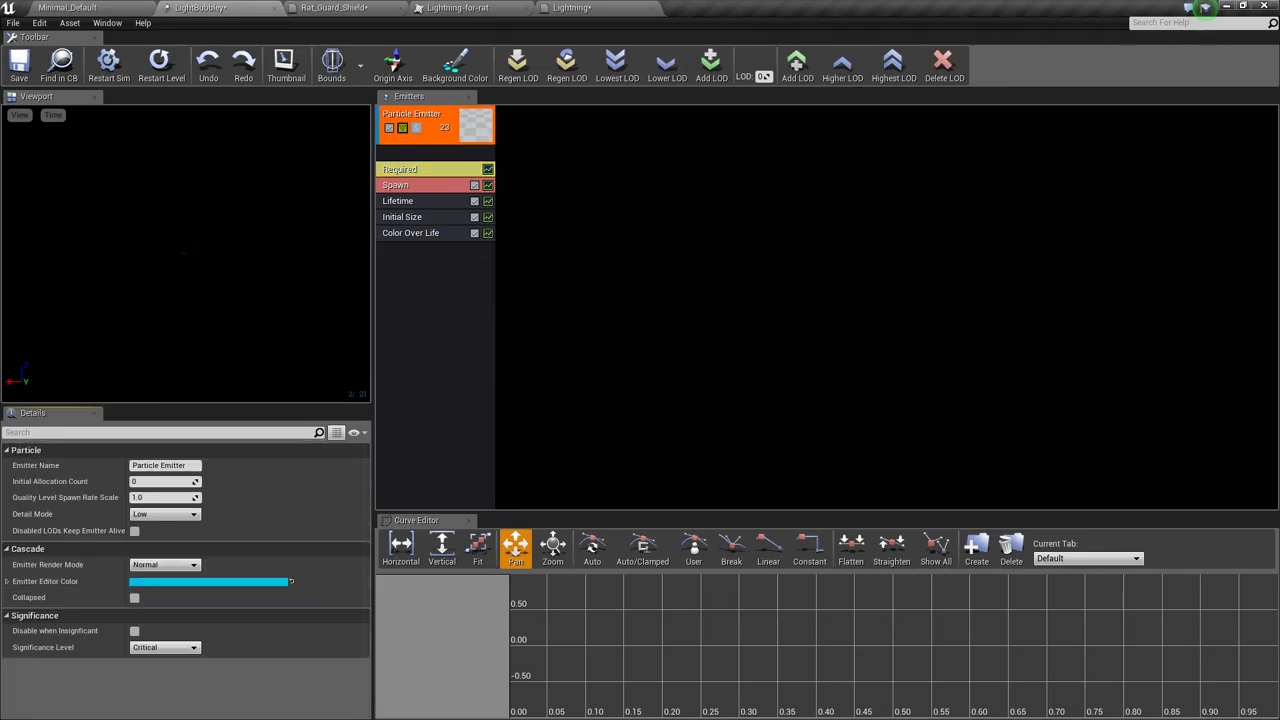
pyautogui.click(207, 482)
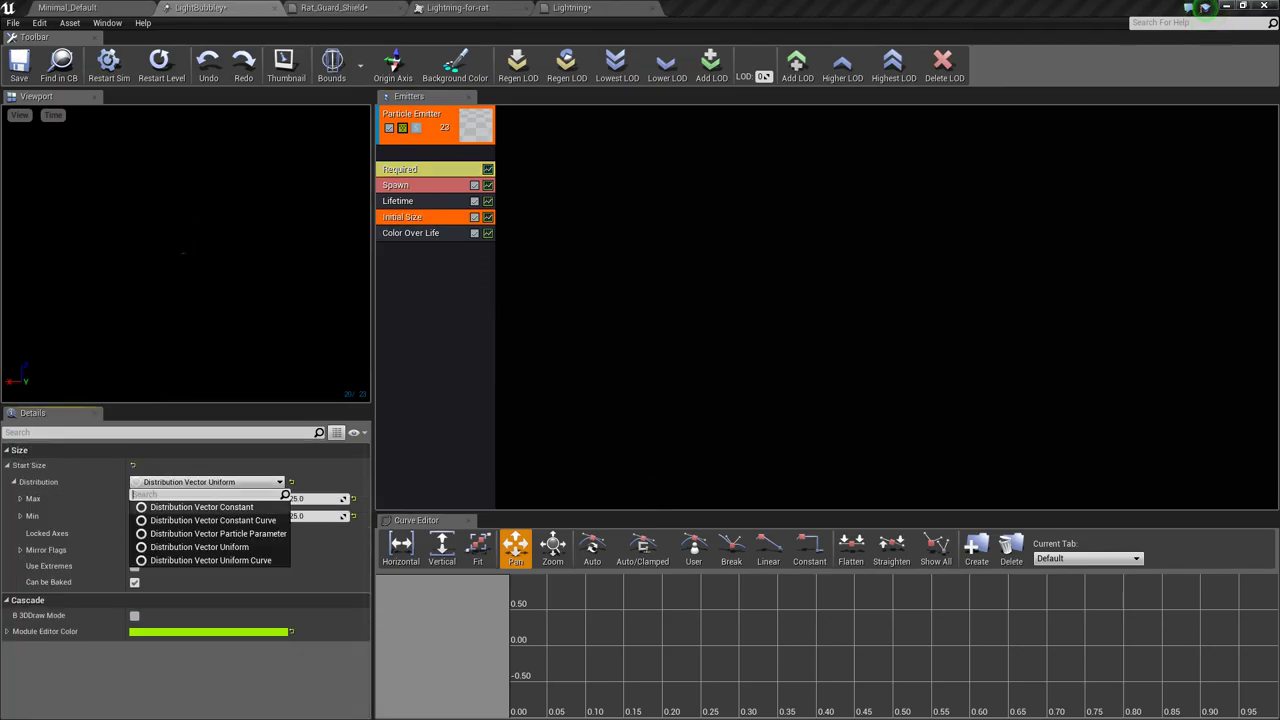
pyautogui.click(200, 507)
pyautogui.click(207, 482)
pyautogui.click(194, 483)
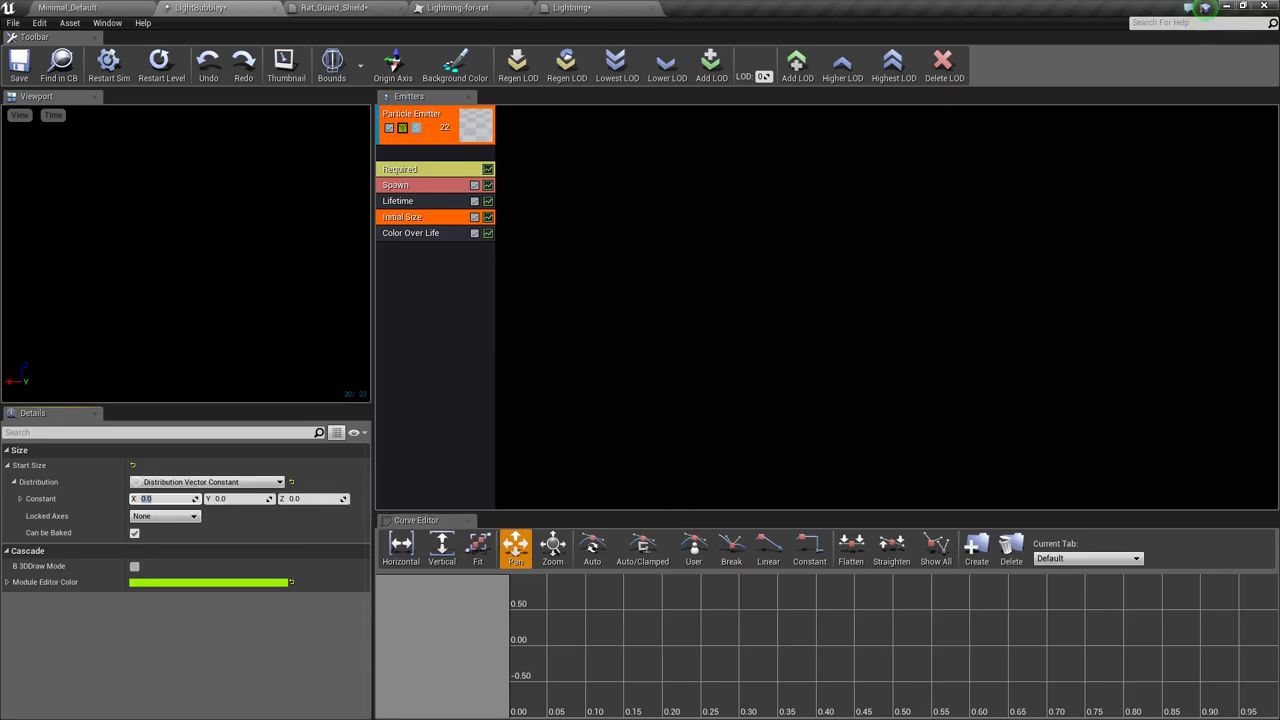
pyautogui.click(150, 498)
# Switch Initial Size's Start Size to Distribution Vector Uniform with Max X 100 and Min X 50
pyautogui.click(207, 482)
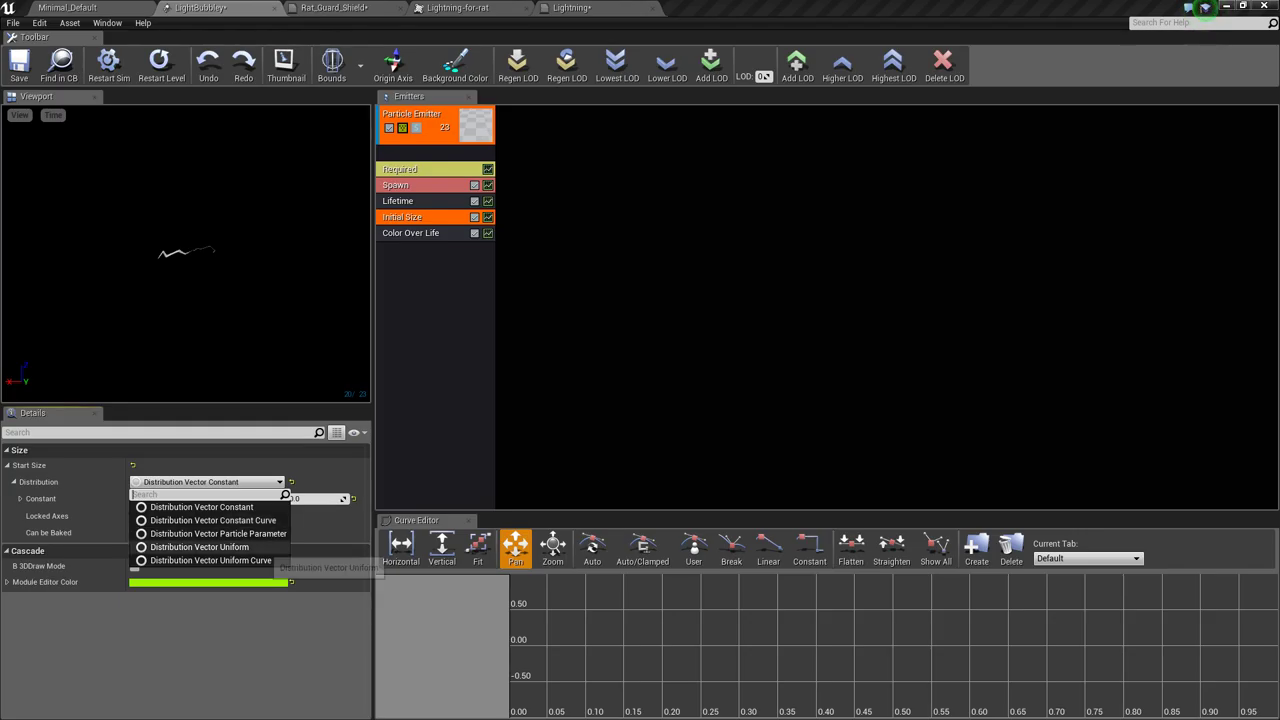
pyautogui.click(200, 548)
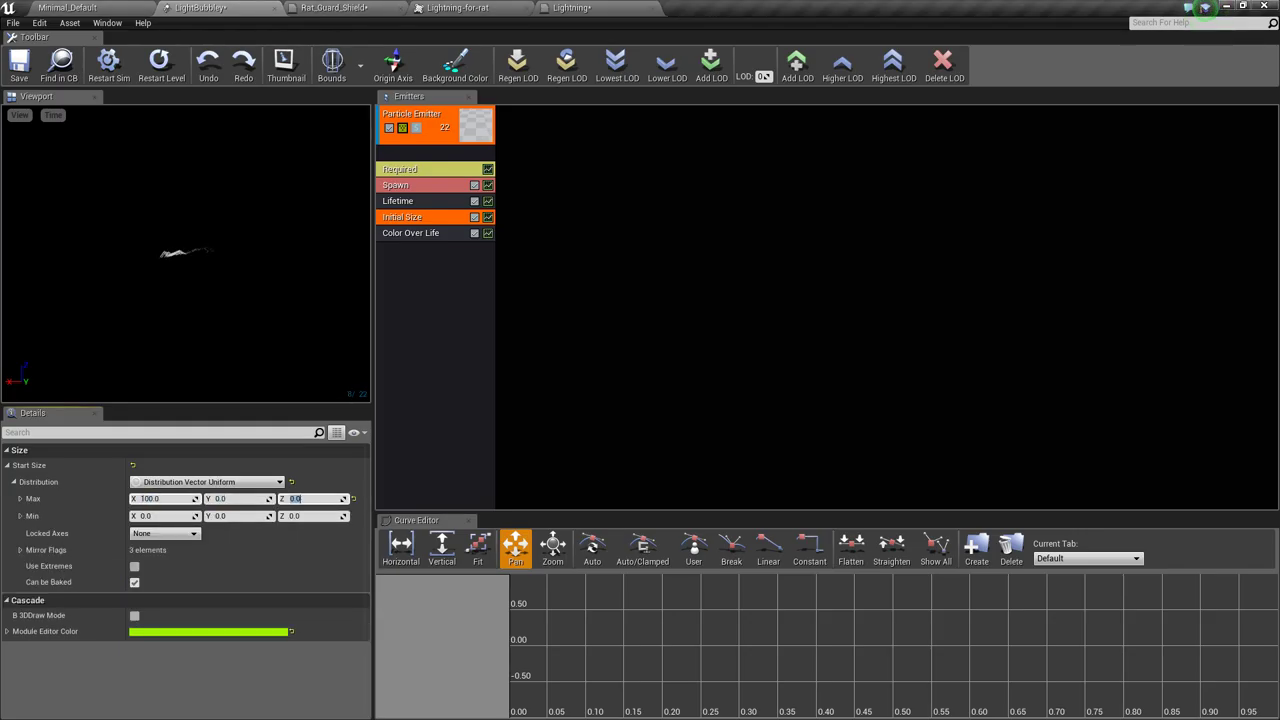
pyautogui.press('Tab')
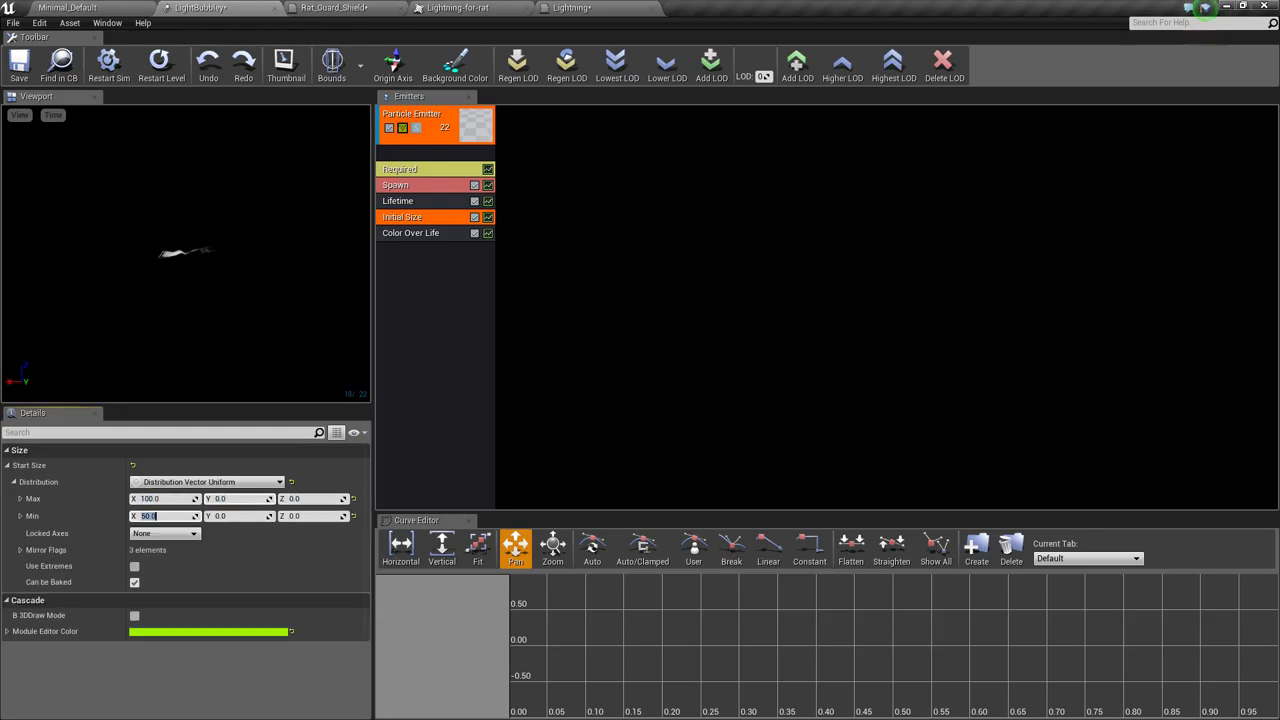
pyautogui.click(222, 499)
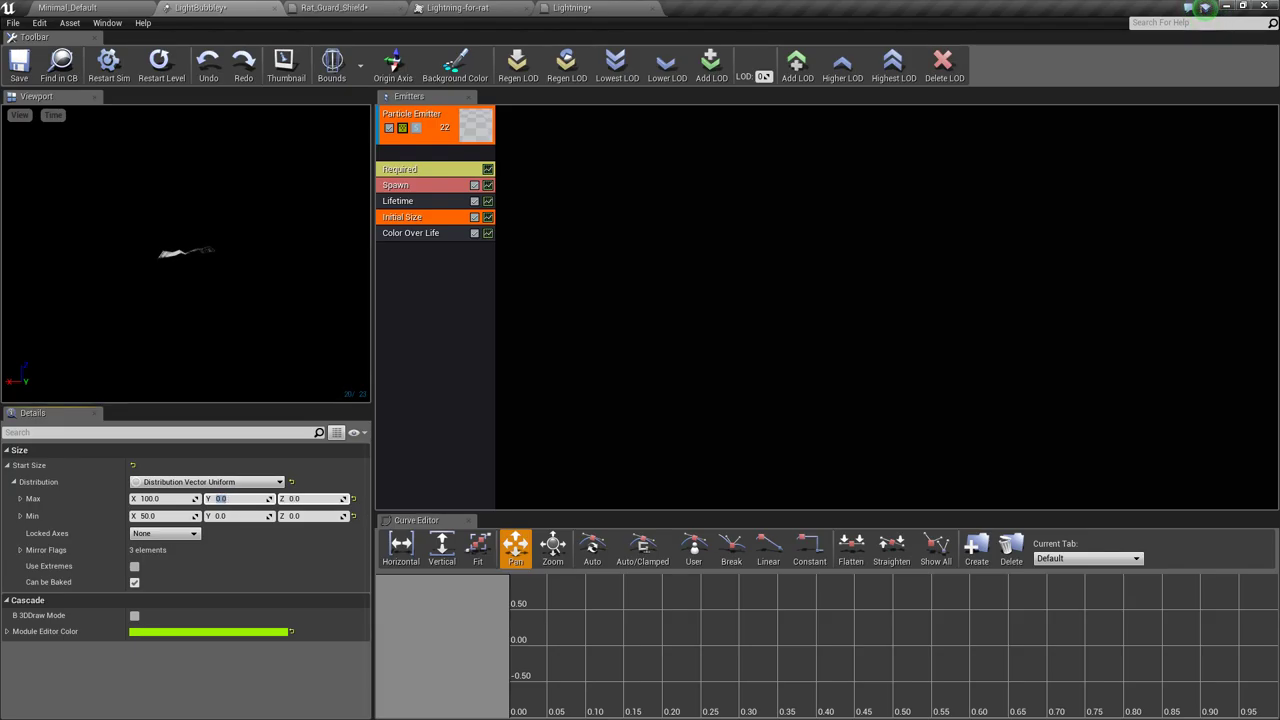
# Add a Sphere location module to the particle emitter
pyautogui.click(427, 258)
pyautogui.rightClick(427, 258)
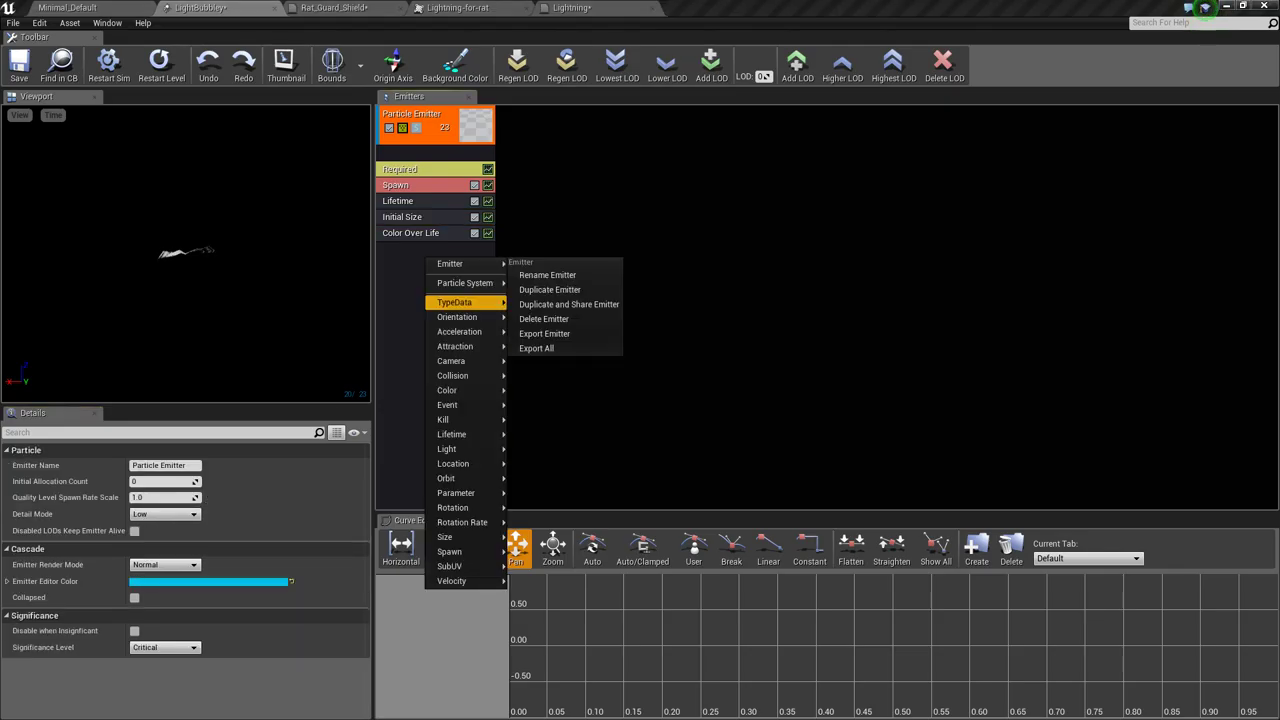
pyautogui.moveTo(460, 537)
pyautogui.moveTo(465, 463)
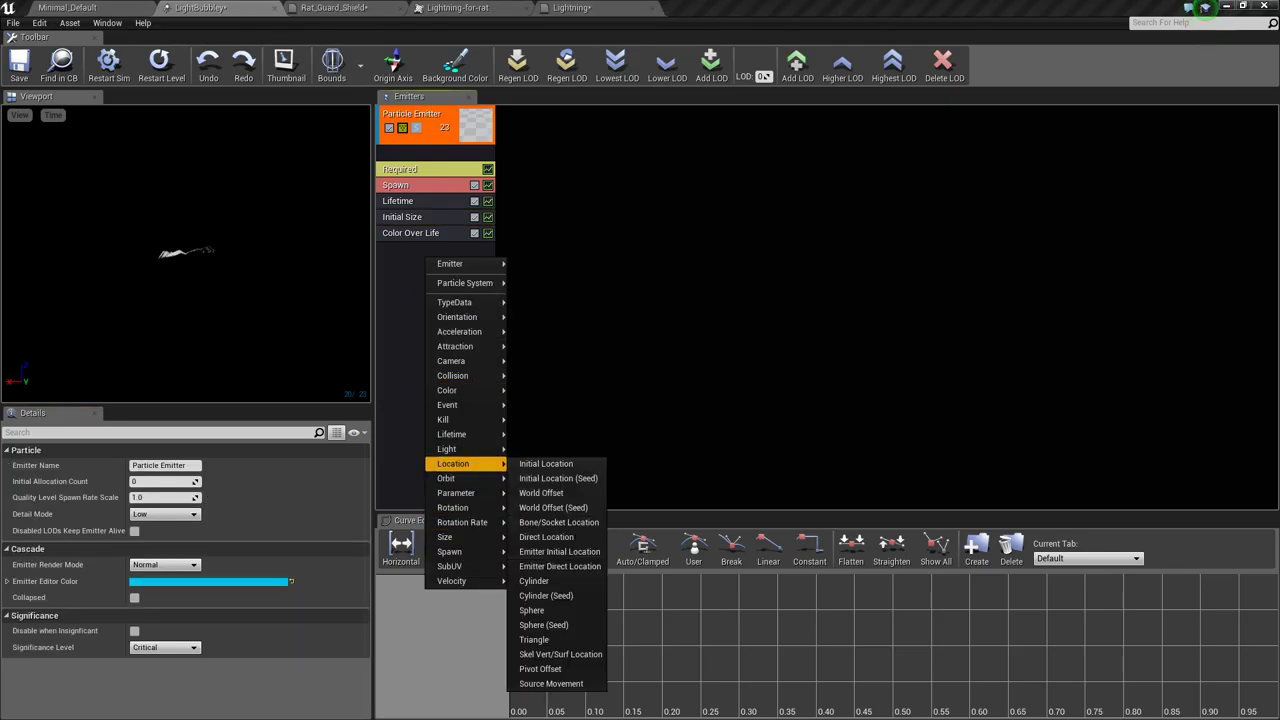
pyautogui.click(531, 610)
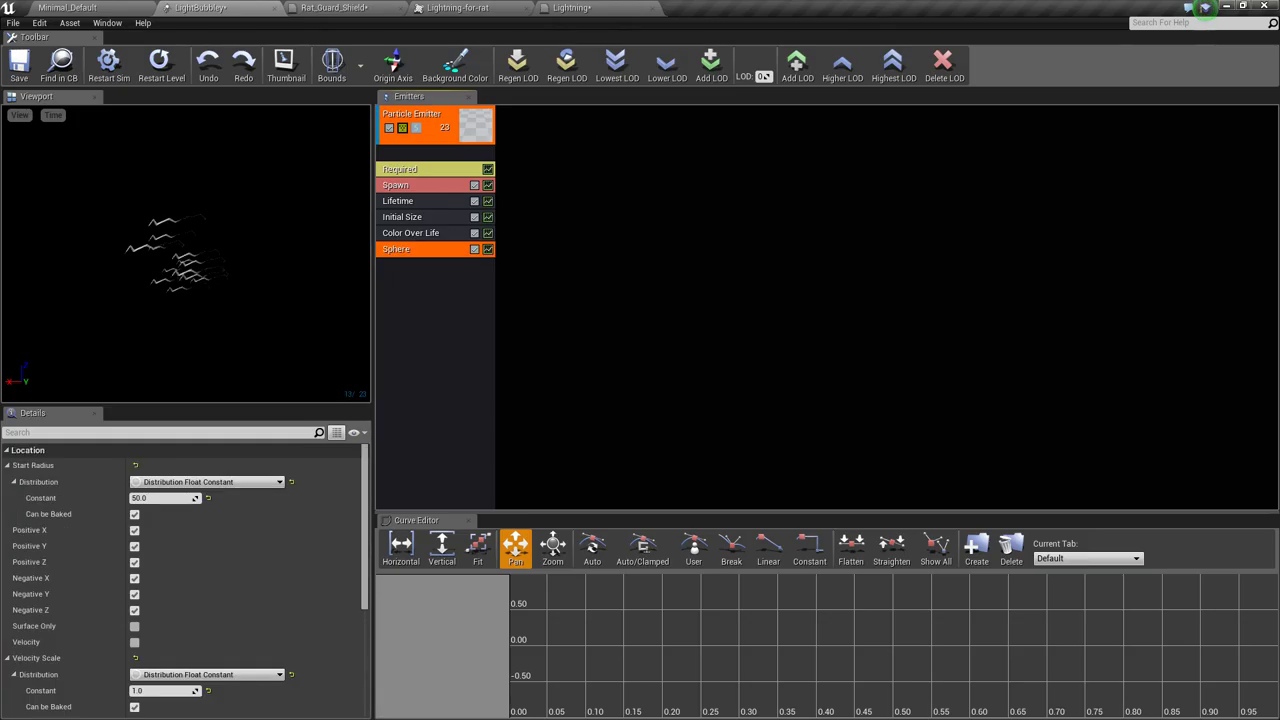
# Set the Sphere module's Start Radius to 100 and restrict spawning with Surface Only
pyautogui.click(183, 497)
pyautogui.write('100')
pyautogui.press('Return')
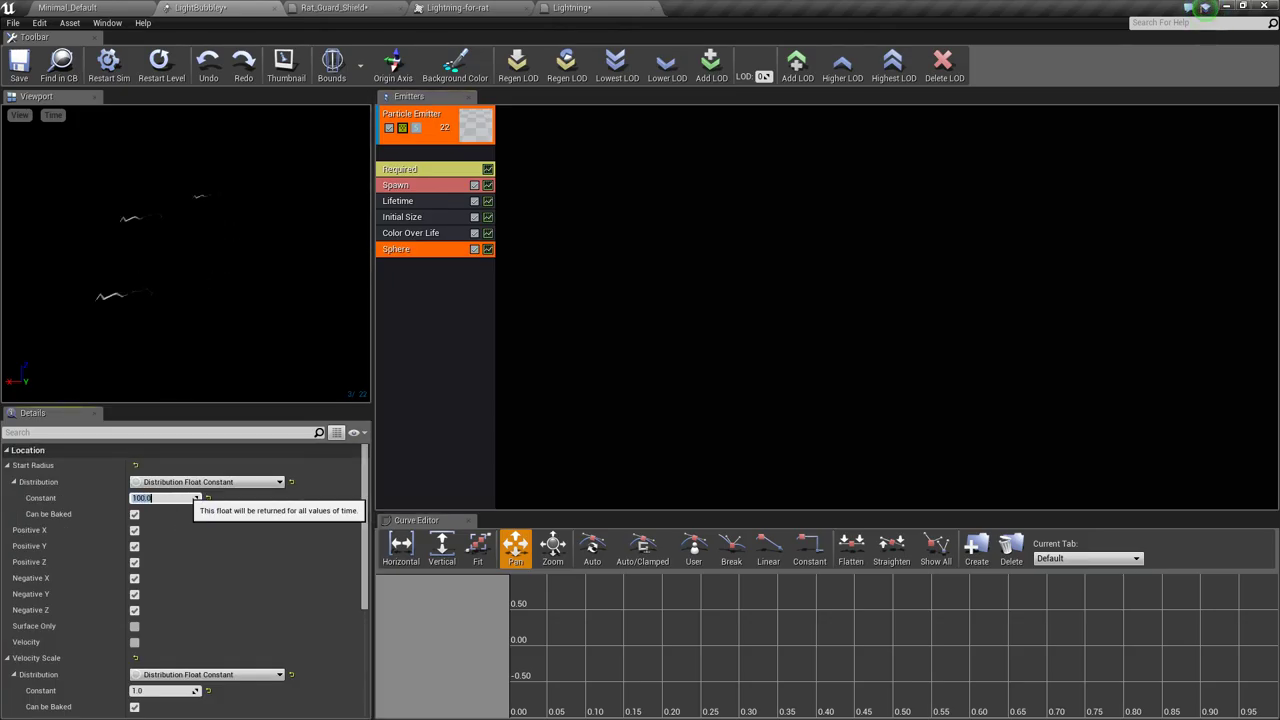
pyautogui.click(135, 626)
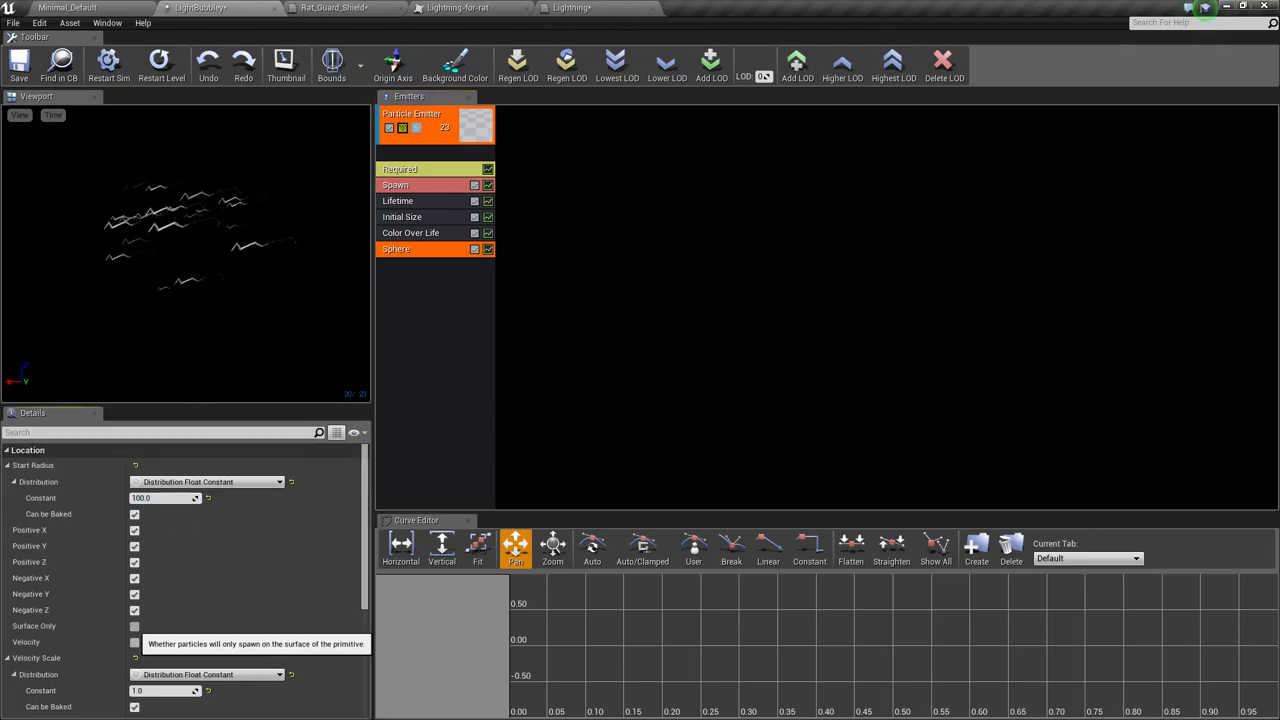
pyautogui.scroll(-5, 135, 626)
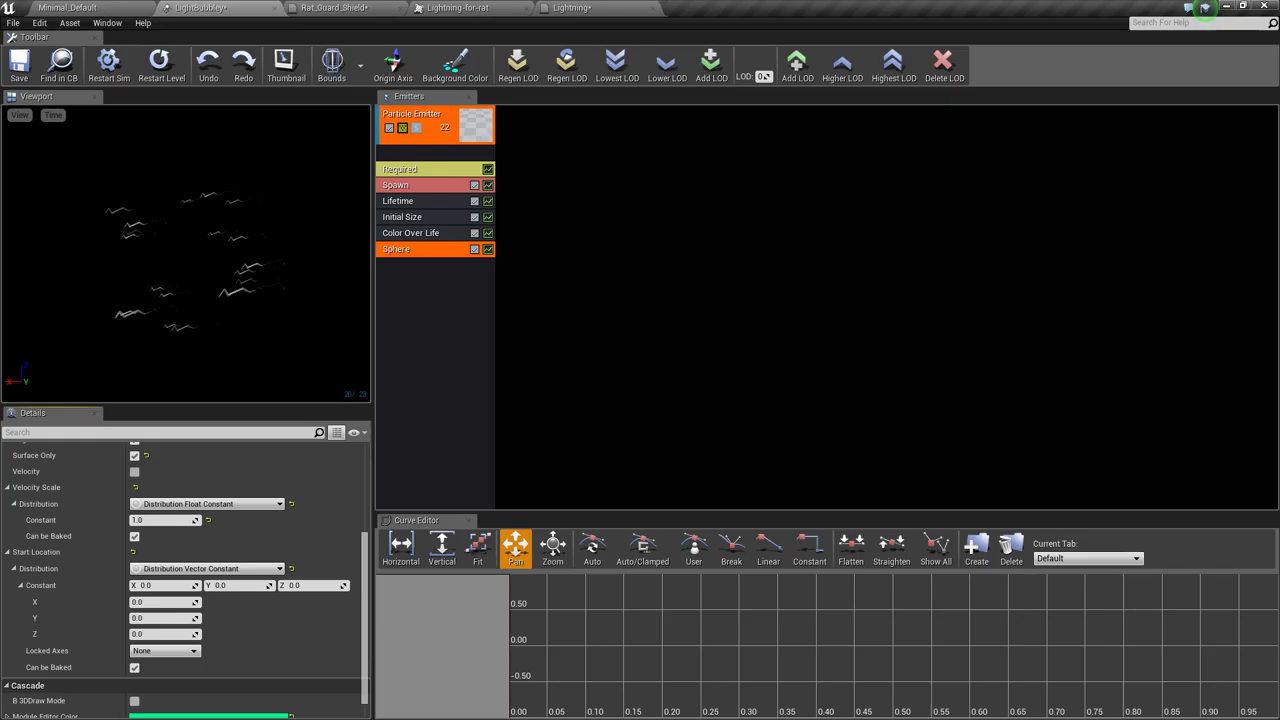
# Add a SubImage Index module to the emitter and set the Out Val of curve point 1 to 3
pyautogui.rightClick(428, 266)
pyautogui.moveTo(465, 574)
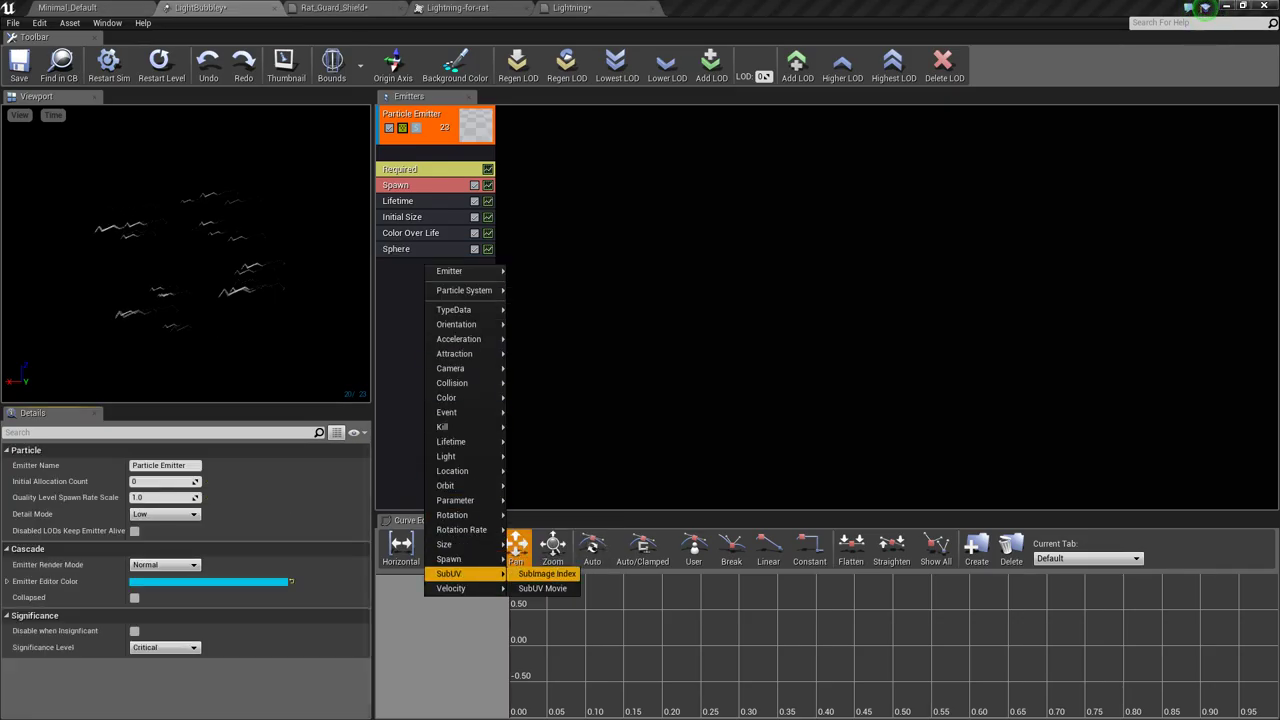
pyautogui.click(547, 574)
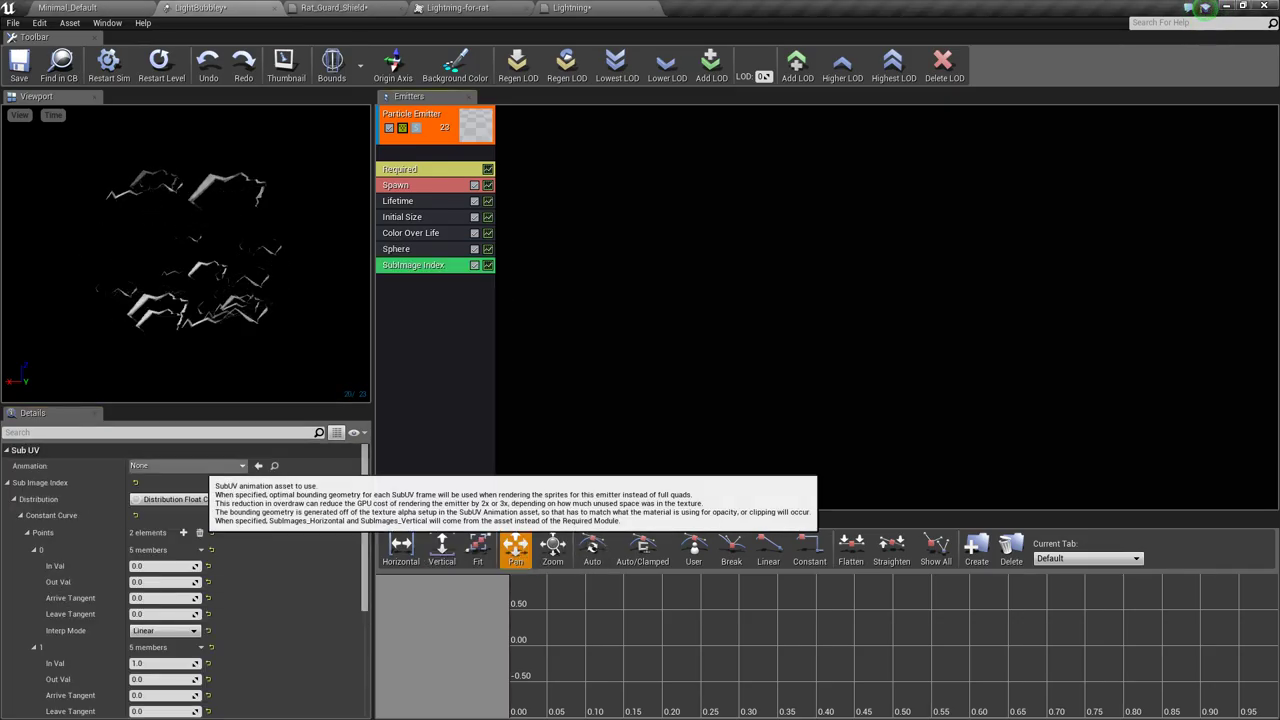
pyautogui.scroll(-3, 165, 580)
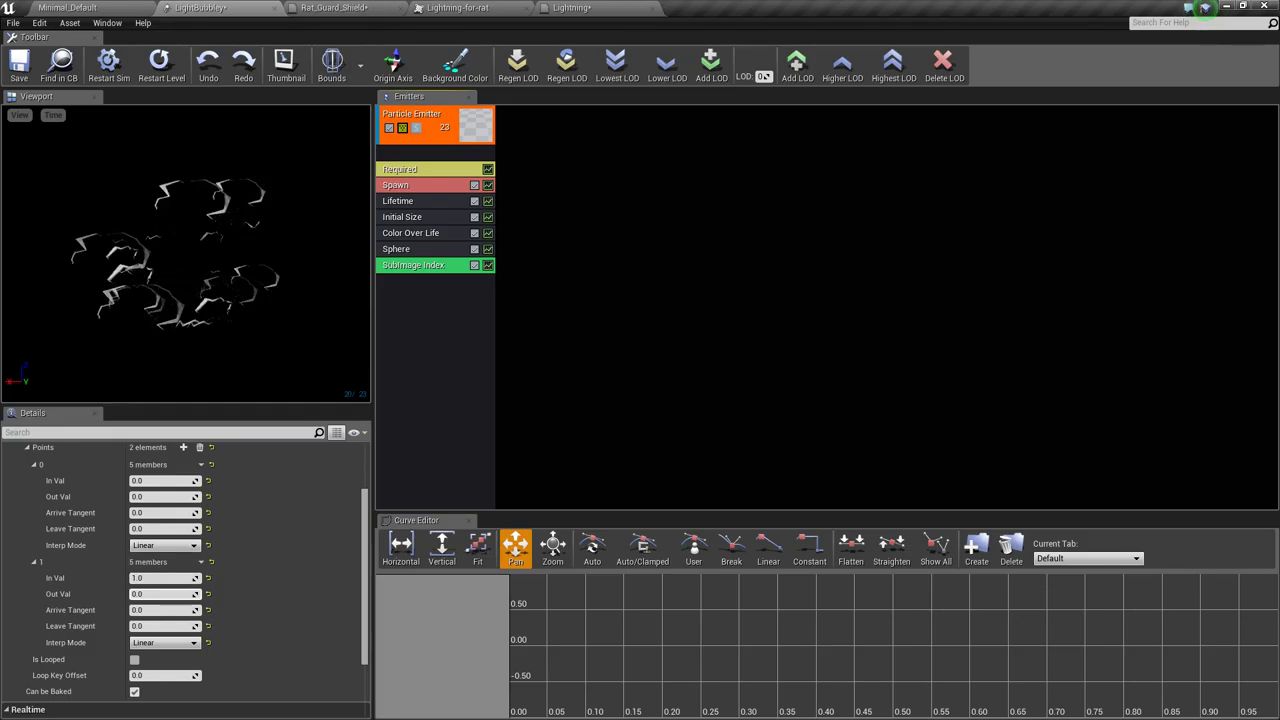
pyautogui.click(139, 594)
pyautogui.write('3')
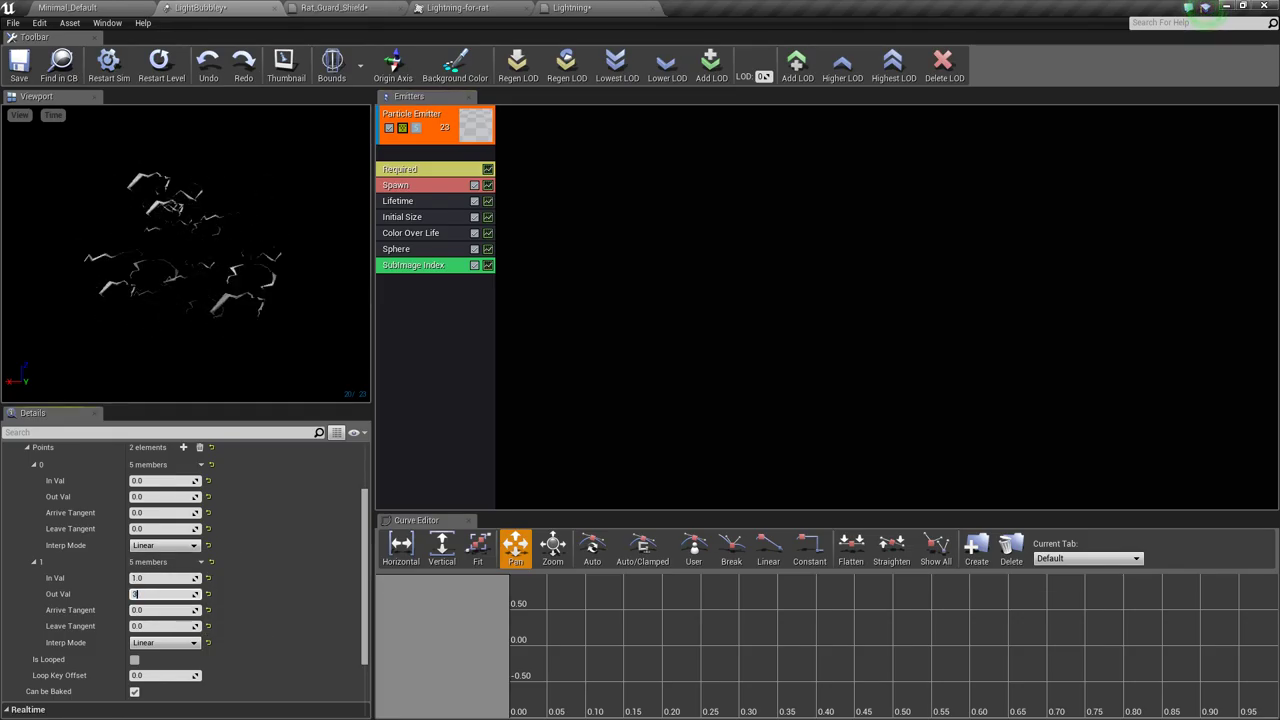
pyautogui.press('Return')
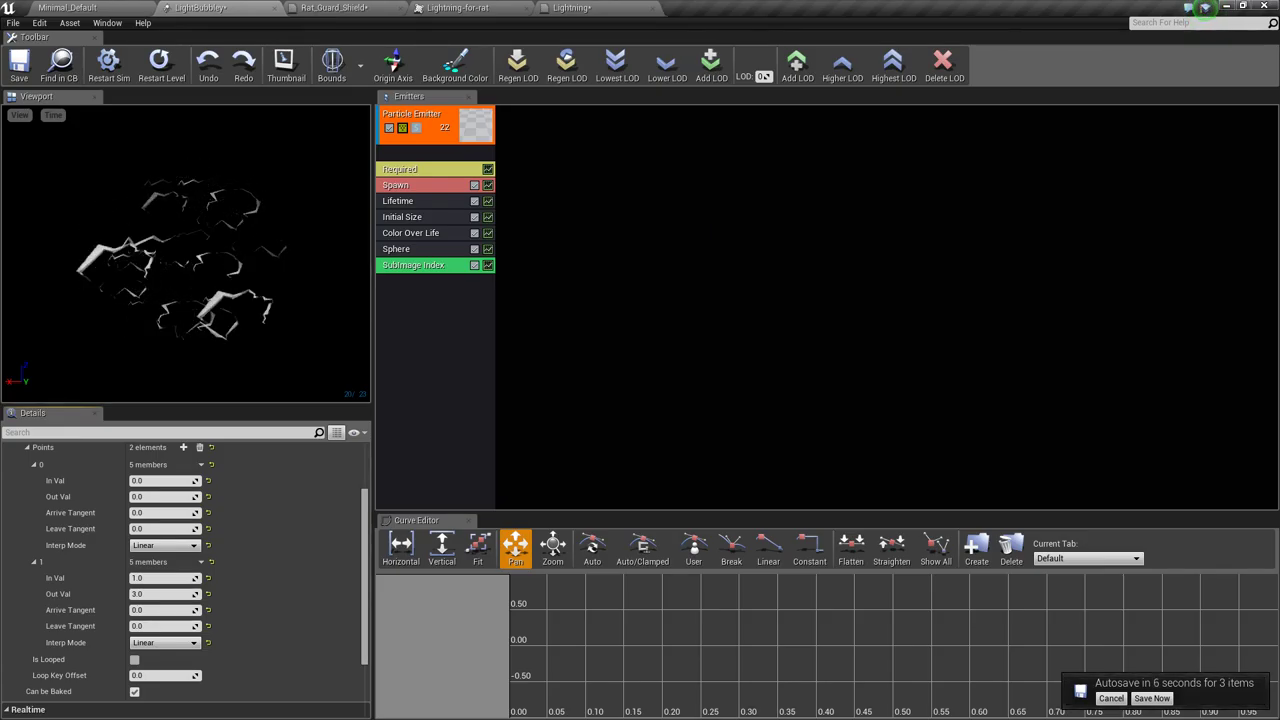
# Set Random Image Changes to 2 in the Required module's Sub UV settings
pyautogui.scroll(3, 185, 570)
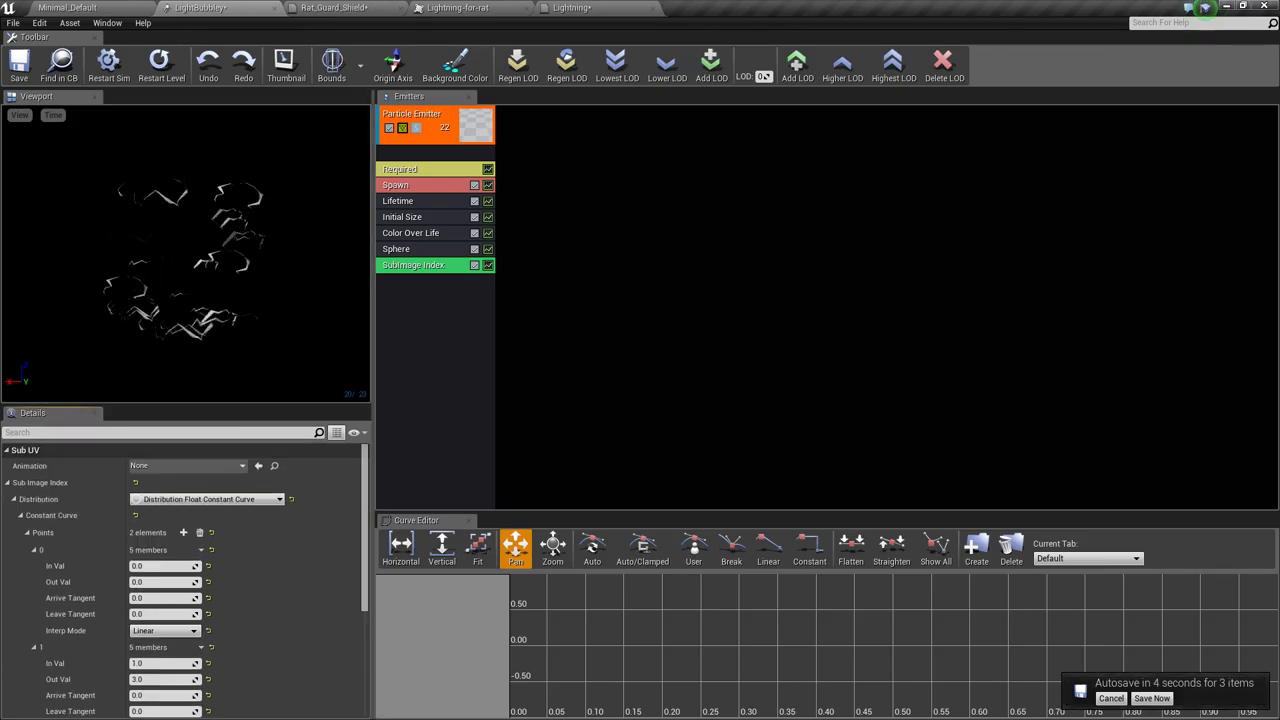
pyautogui.click(420, 169)
pyautogui.scroll(-8, 185, 570)
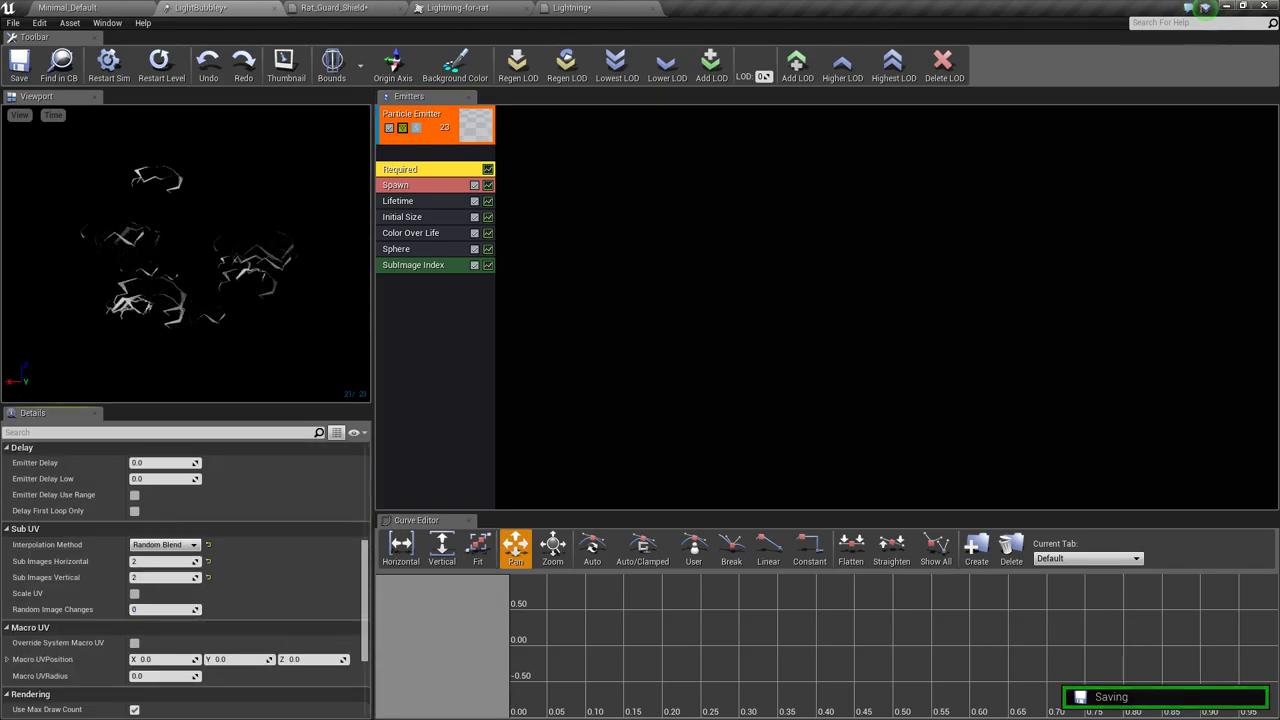
pyautogui.press('Return')
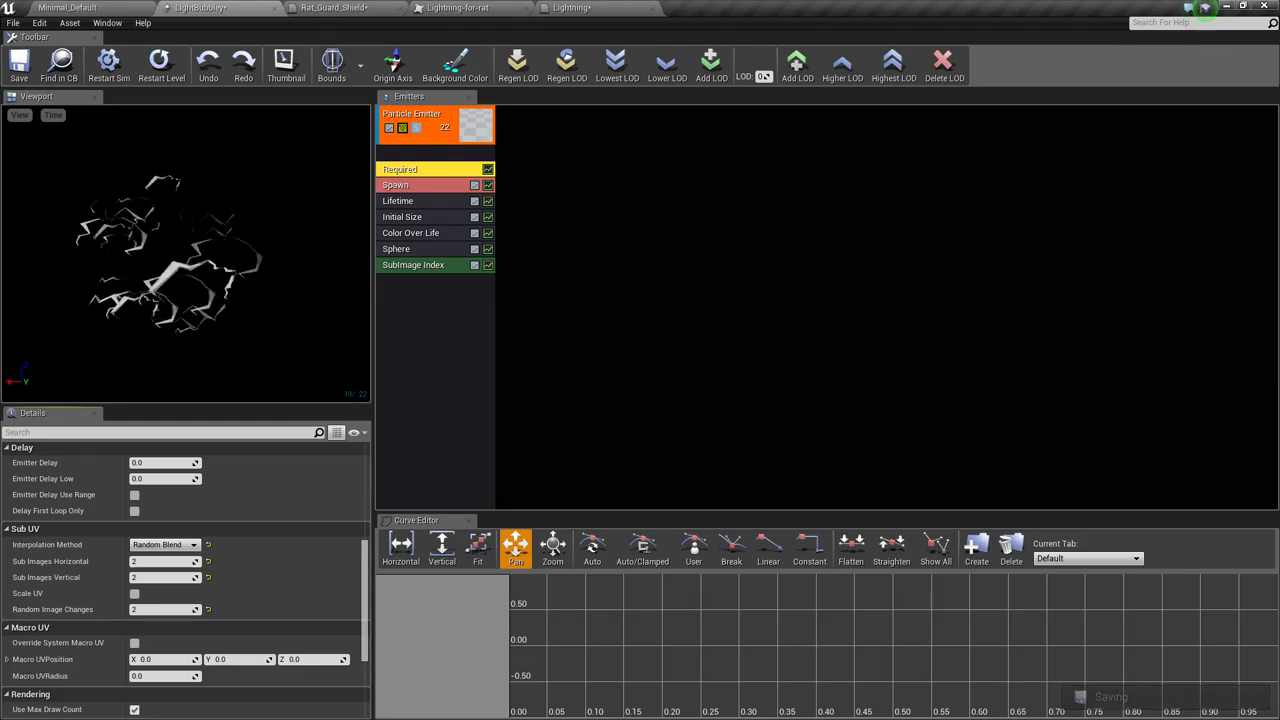
# Change the emitter's Lifetime distribution to Distribution Float Constant with a constant of 0.3
pyautogui.click(400, 201)
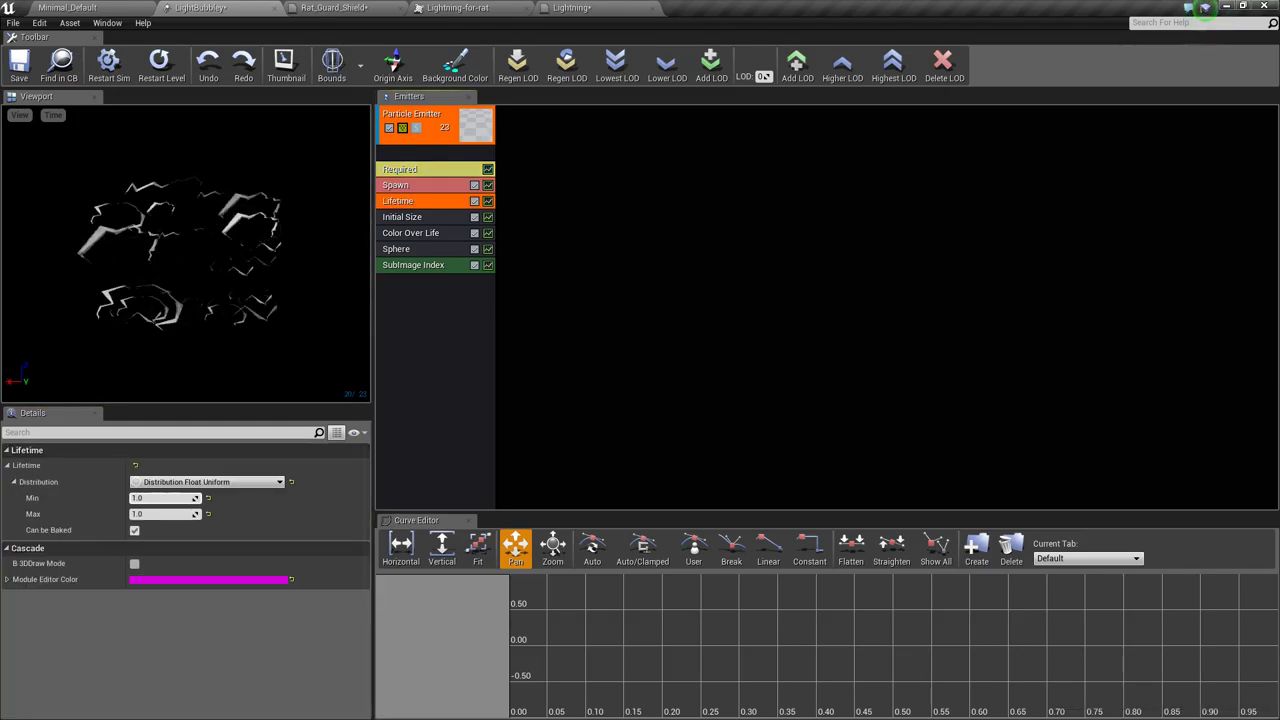
pyautogui.click(194, 482)
pyautogui.click(199, 507)
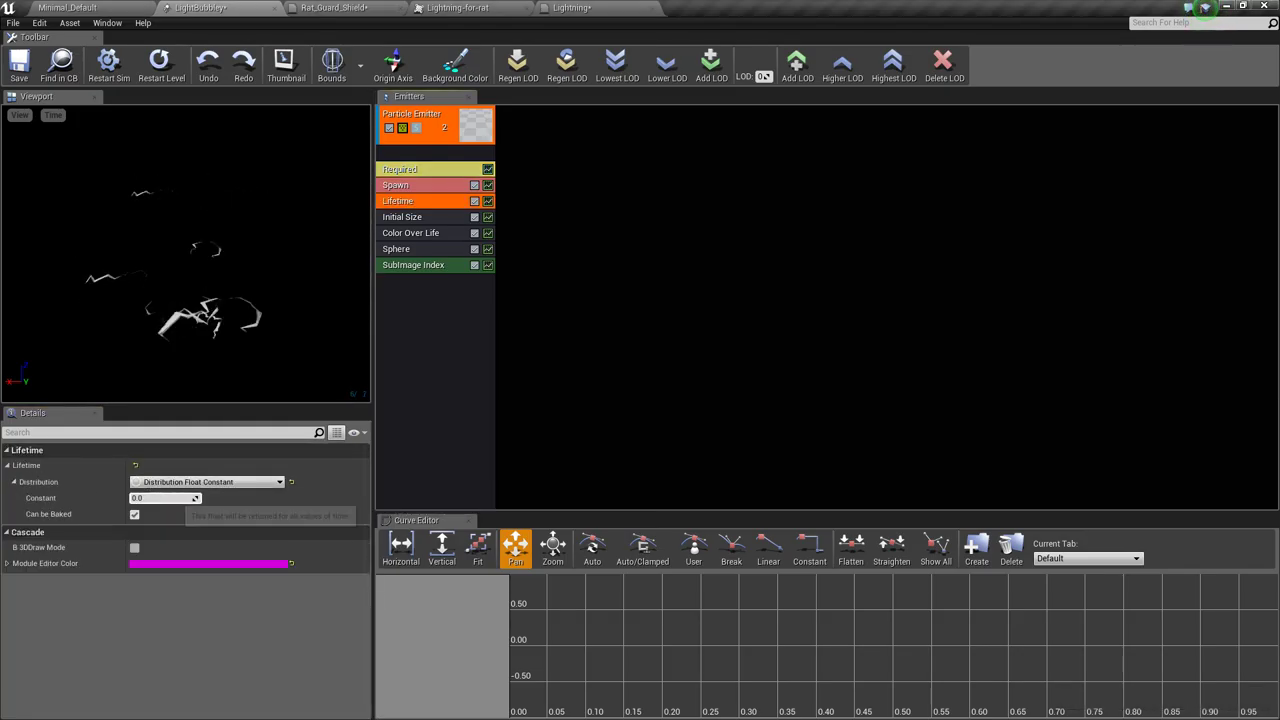
pyautogui.click(165, 498)
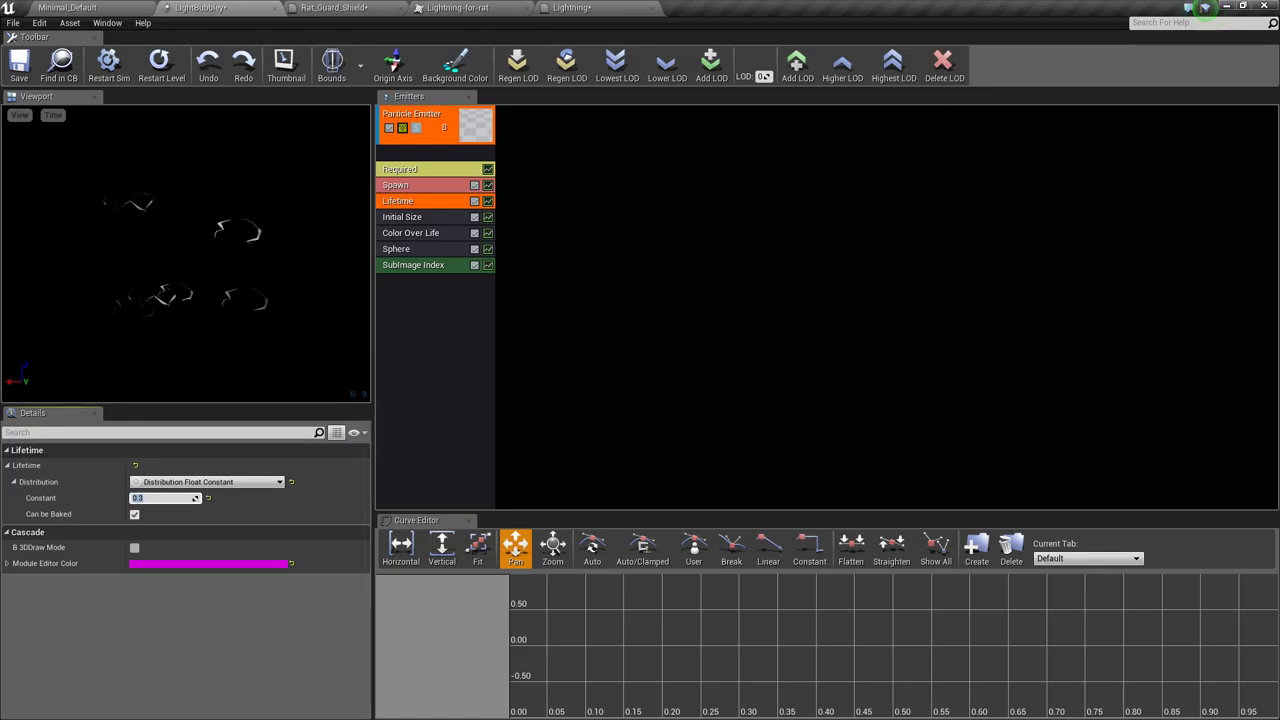
# Set the Color Over Life Out Val of curve point 0 to G 20 and B 50
pyautogui.click(412, 115)
pyautogui.click(411, 233)
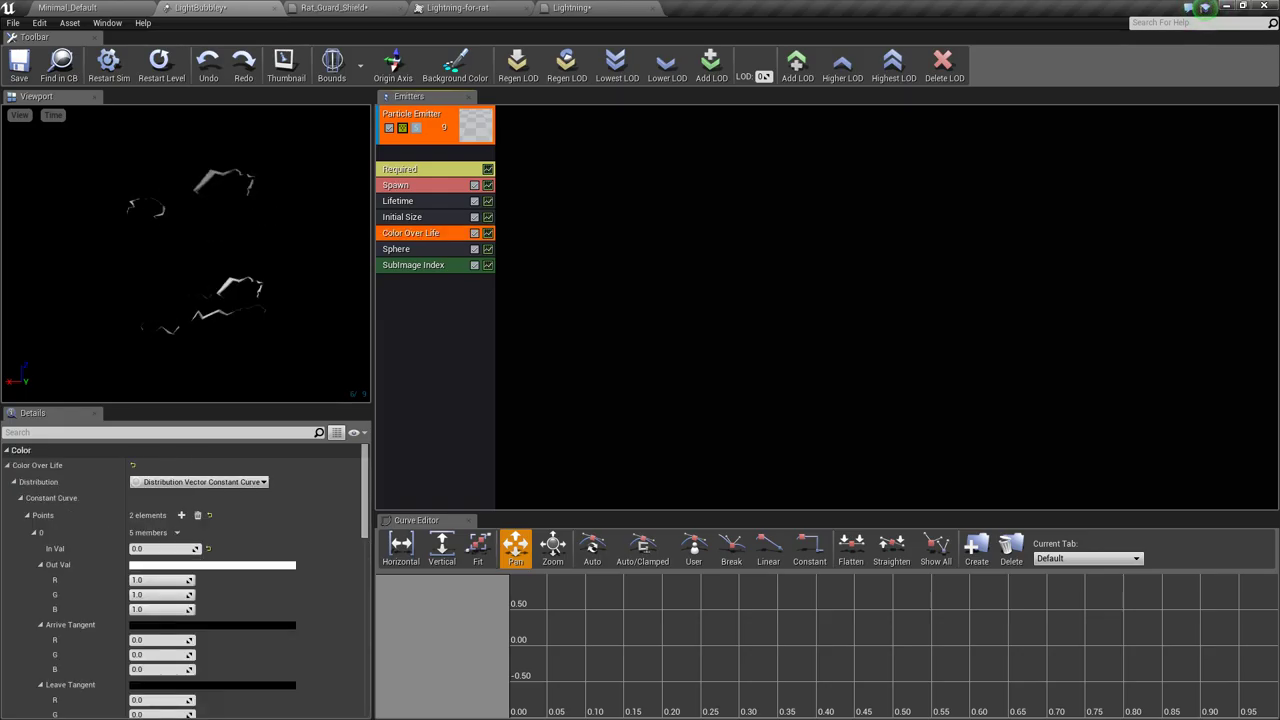
pyautogui.click(158, 580)
pyautogui.press('Tab')
pyautogui.write('20')
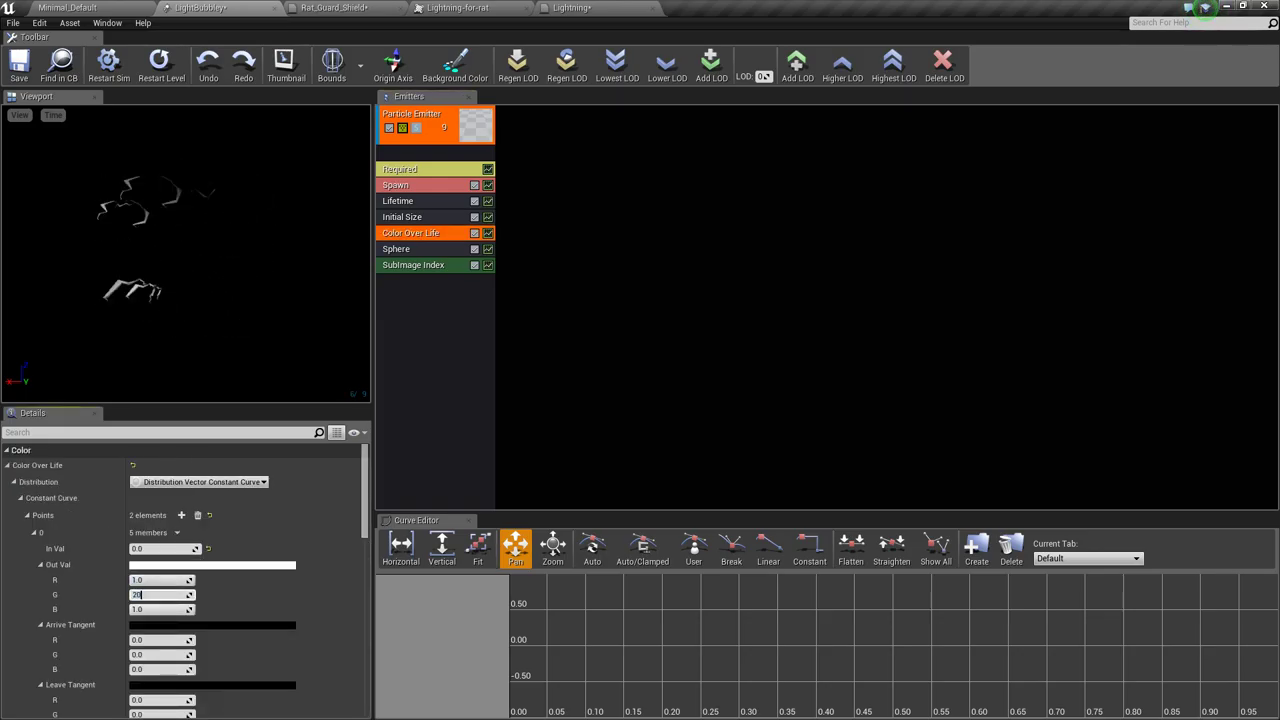
pyautogui.press('Tab')
pyautogui.write('50')
pyautogui.press('Return')
# Set the Color Over Life Out Val of curve point 1 to G 20 and B 50
pyautogui.scroll(-6, 168, 597)
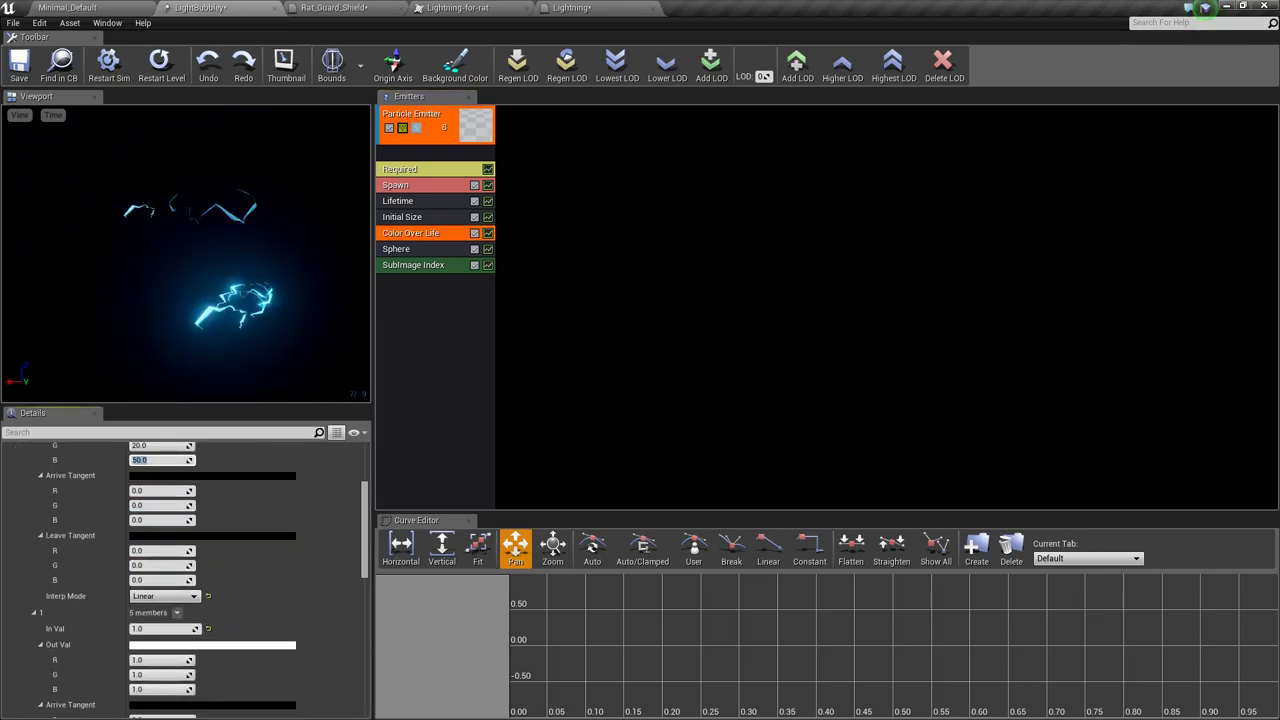
pyautogui.click(160, 690)
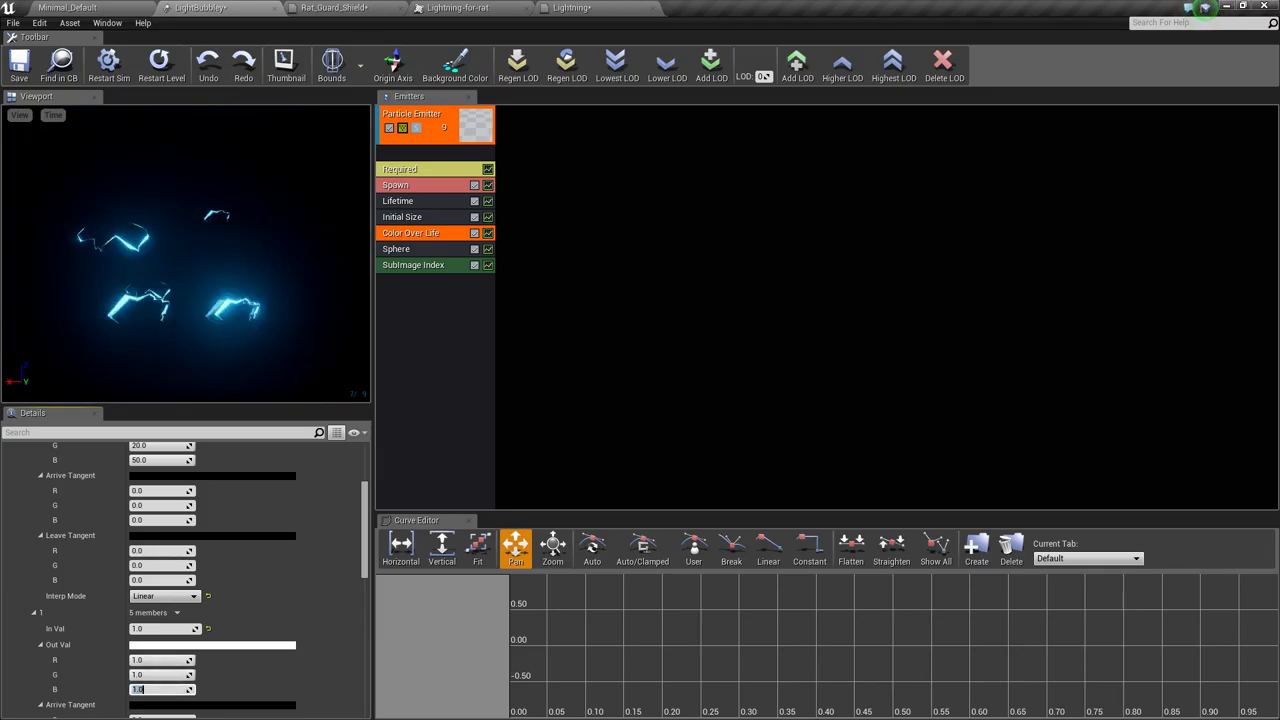
pyautogui.write('50')
pyautogui.hotkey('shift', 'Tab')
pyautogui.write('20')
# Set the Alpha Over Life Out Val of curve point 0 to 6
pyautogui.scroll(-6, 165, 588)
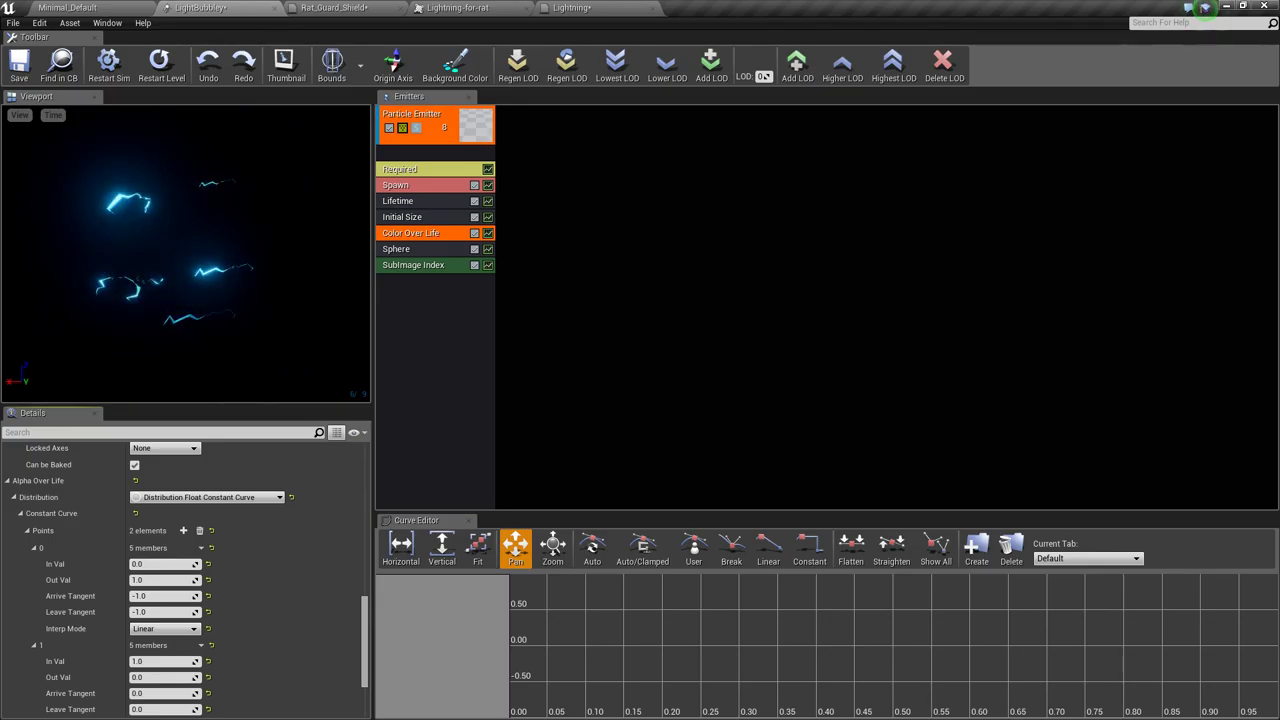
pyautogui.click(165, 580)
pyautogui.write('6')
pyautogui.press('Return')
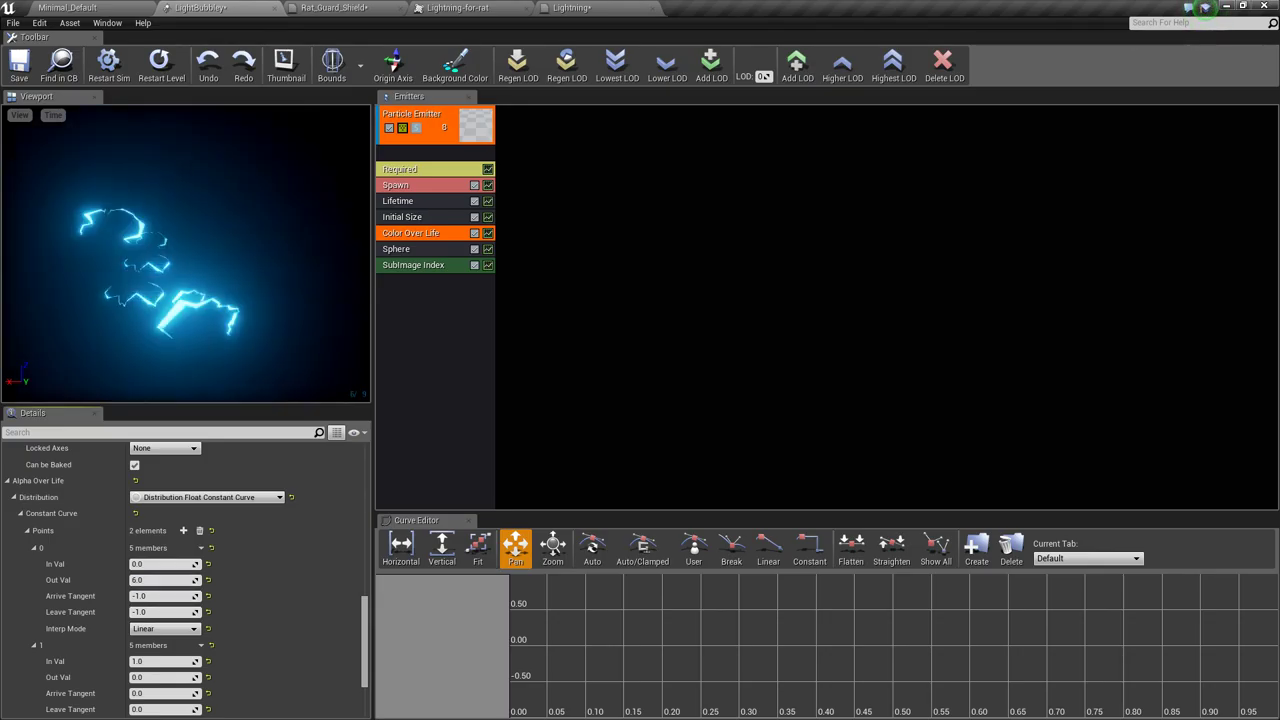
# Set the emitter's Spawn Rate constant to 60 and its Lifetime constant to 0.25
pyautogui.click(410, 185)
pyautogui.scroll(1, 160, 497)
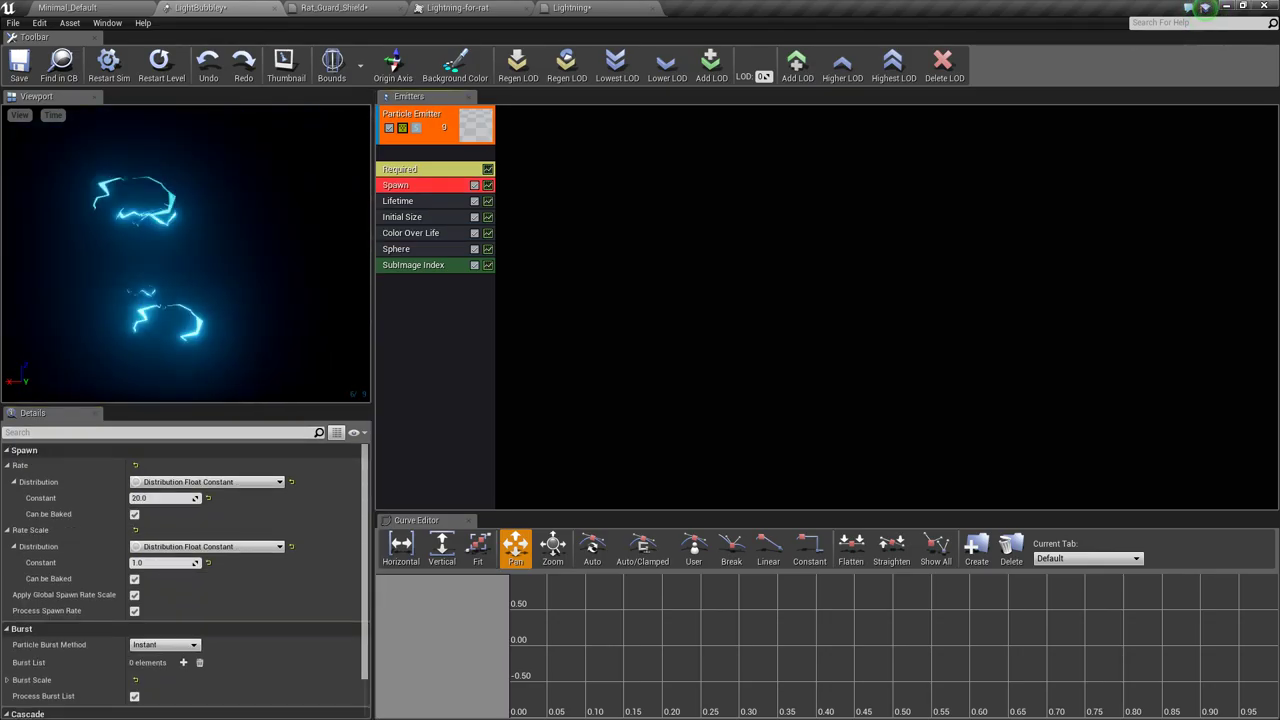
pyautogui.click(155, 498)
pyautogui.write('60.0')
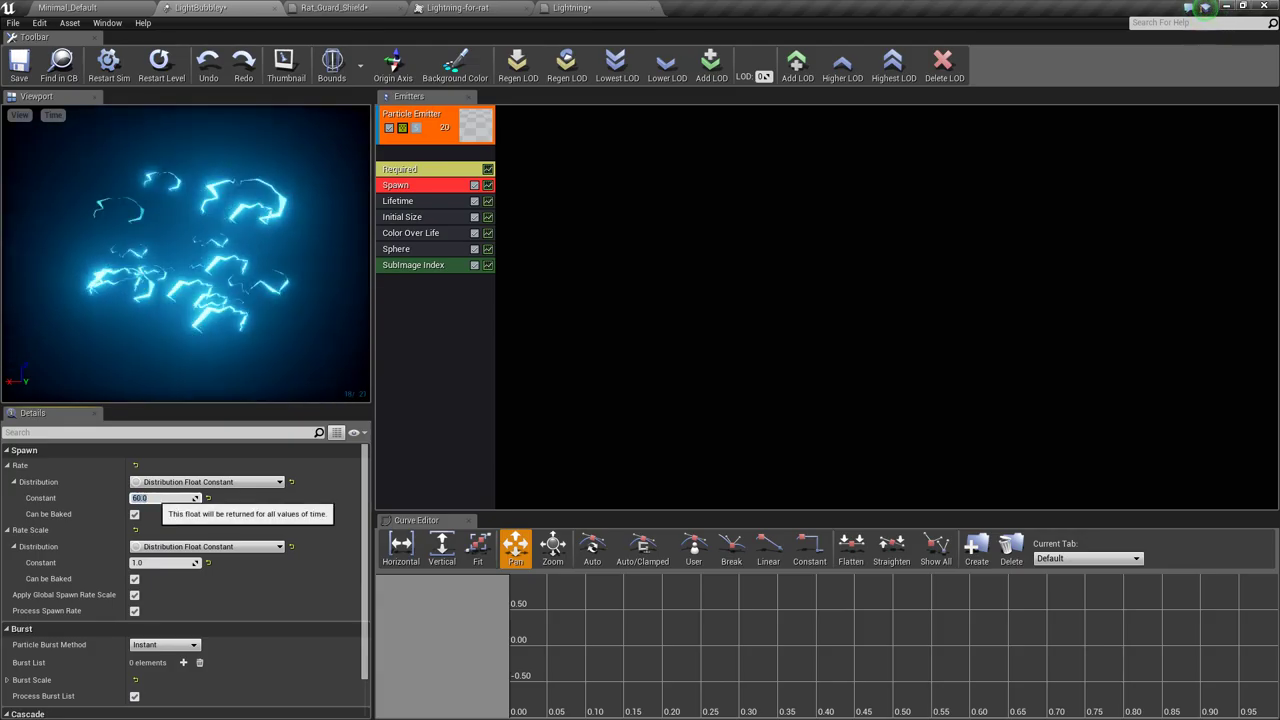
pyautogui.press('Return')
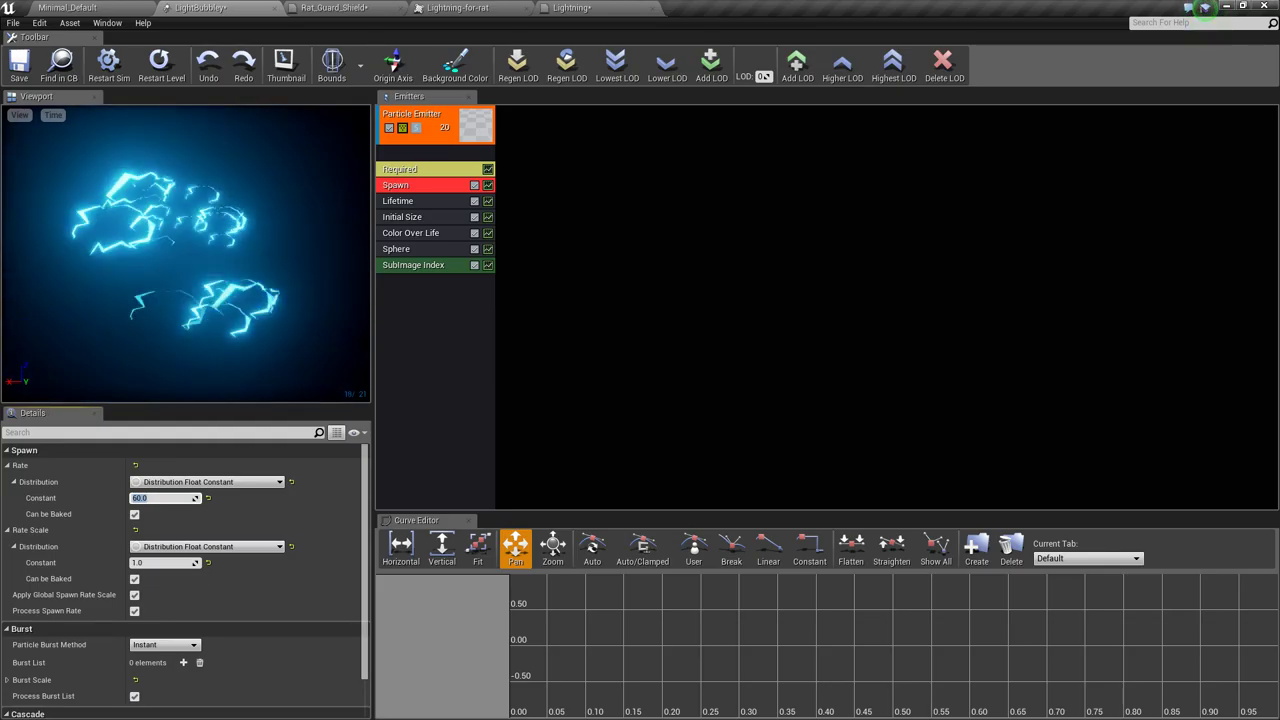
pyautogui.click(398, 201)
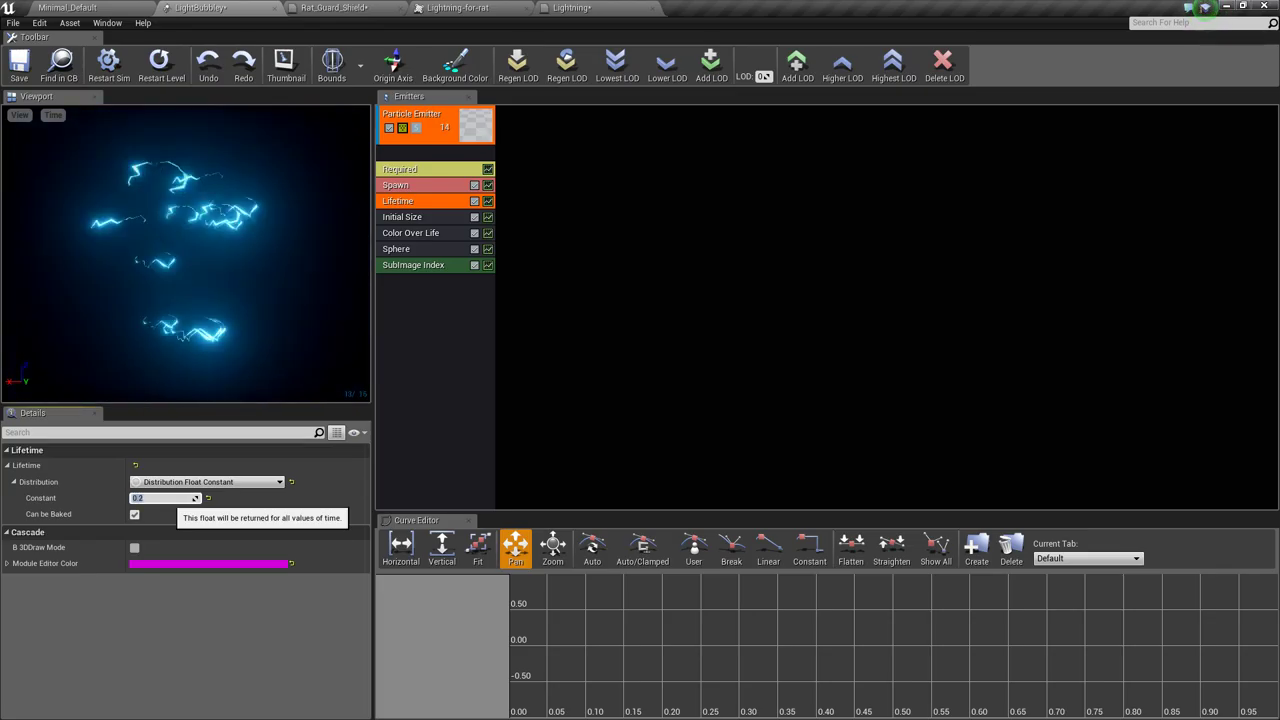
pyautogui.write('0.25')
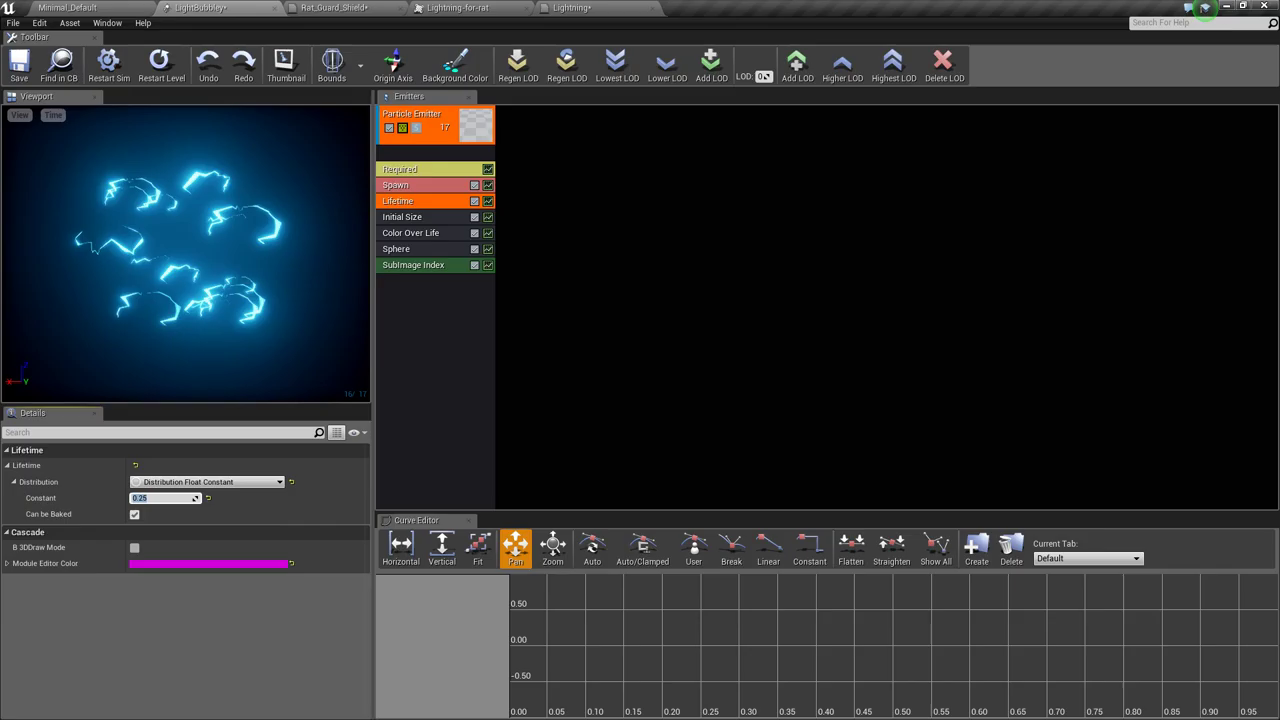
pyautogui.click(420, 169)
pyautogui.scroll(-5, 186, 590)
pyautogui.scroll(-6, 185, 580)
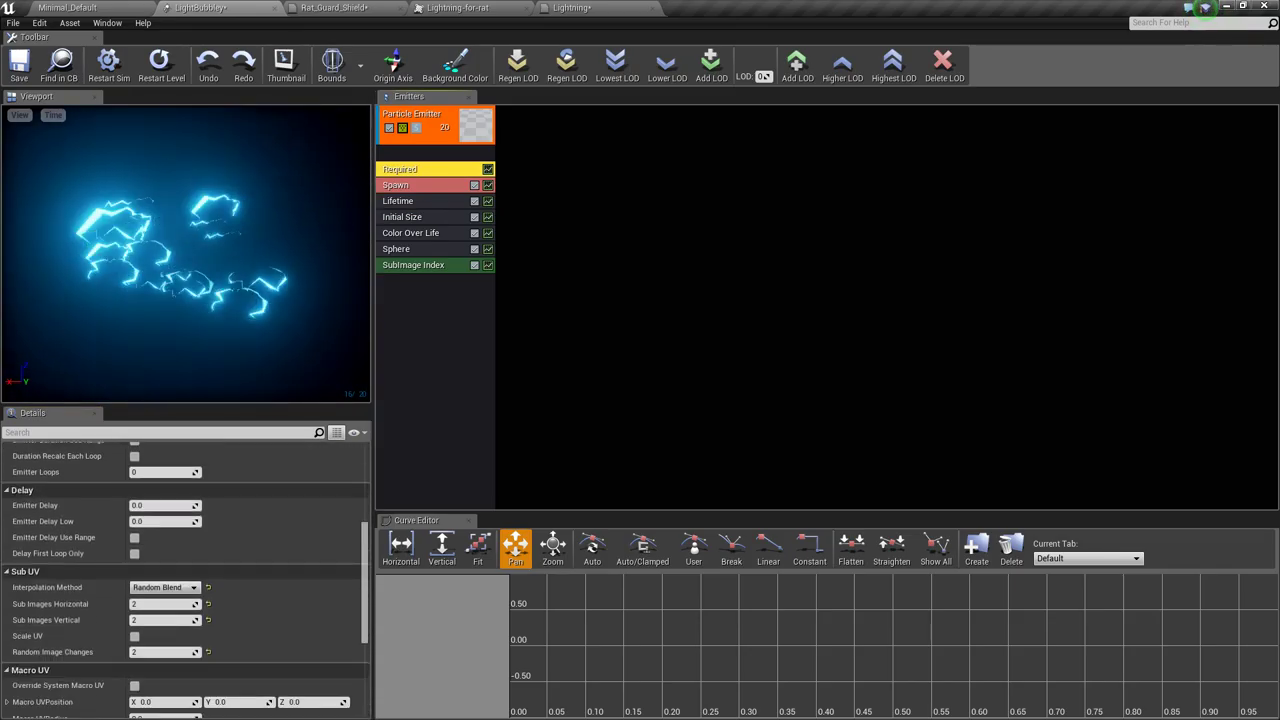
pyautogui.scroll(11, 185, 580)
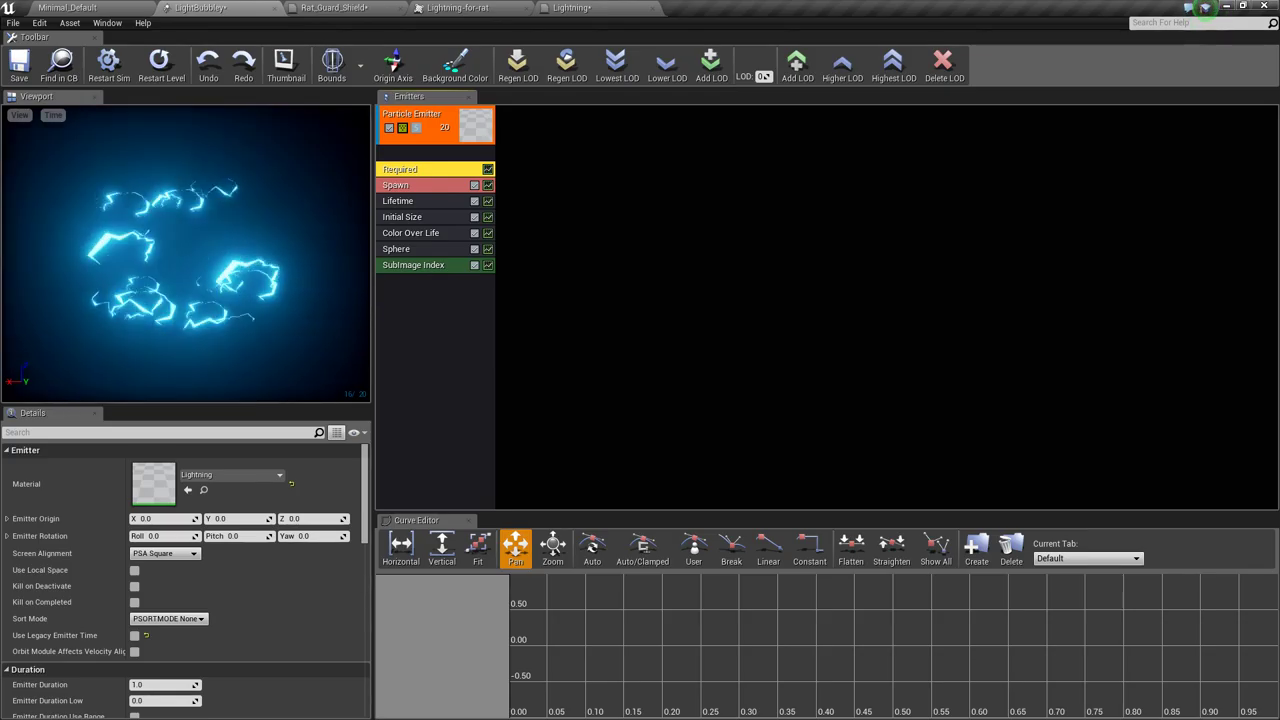
# Duplicate the lightning particle emitter
pyautogui.click(425, 114)
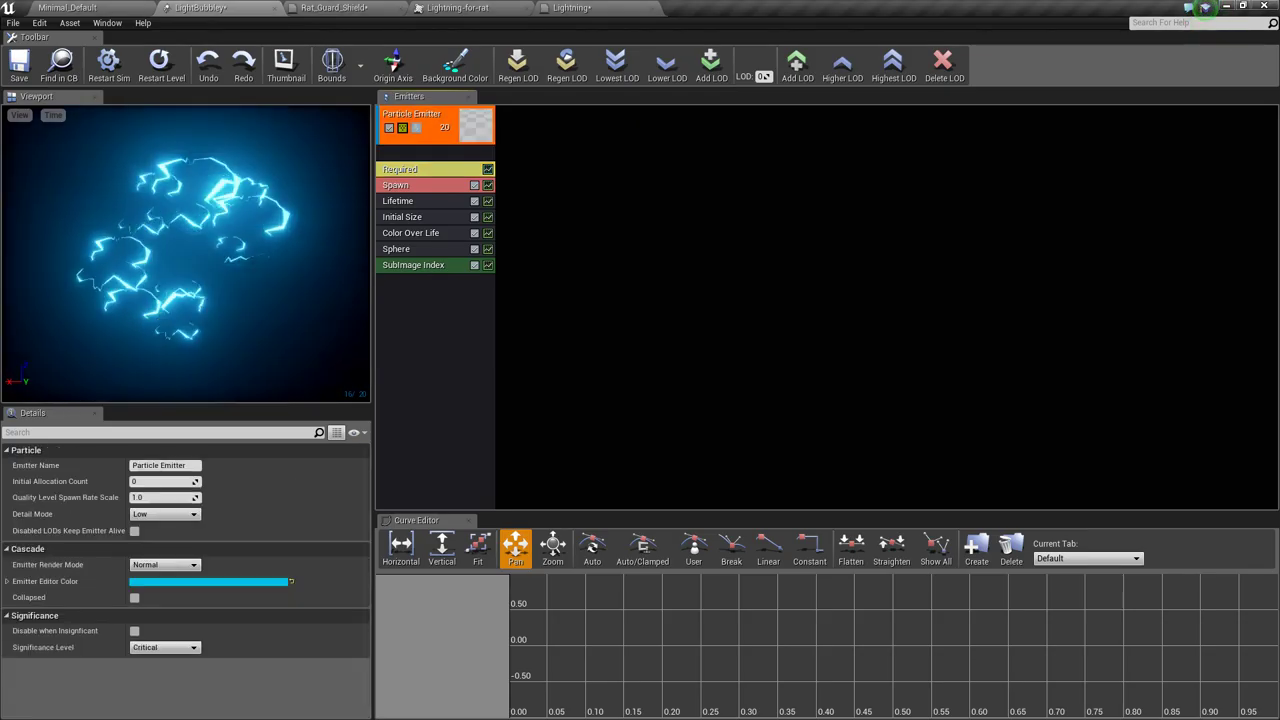
pyautogui.rightClick(472, 126)
pyautogui.moveTo(480, 131)
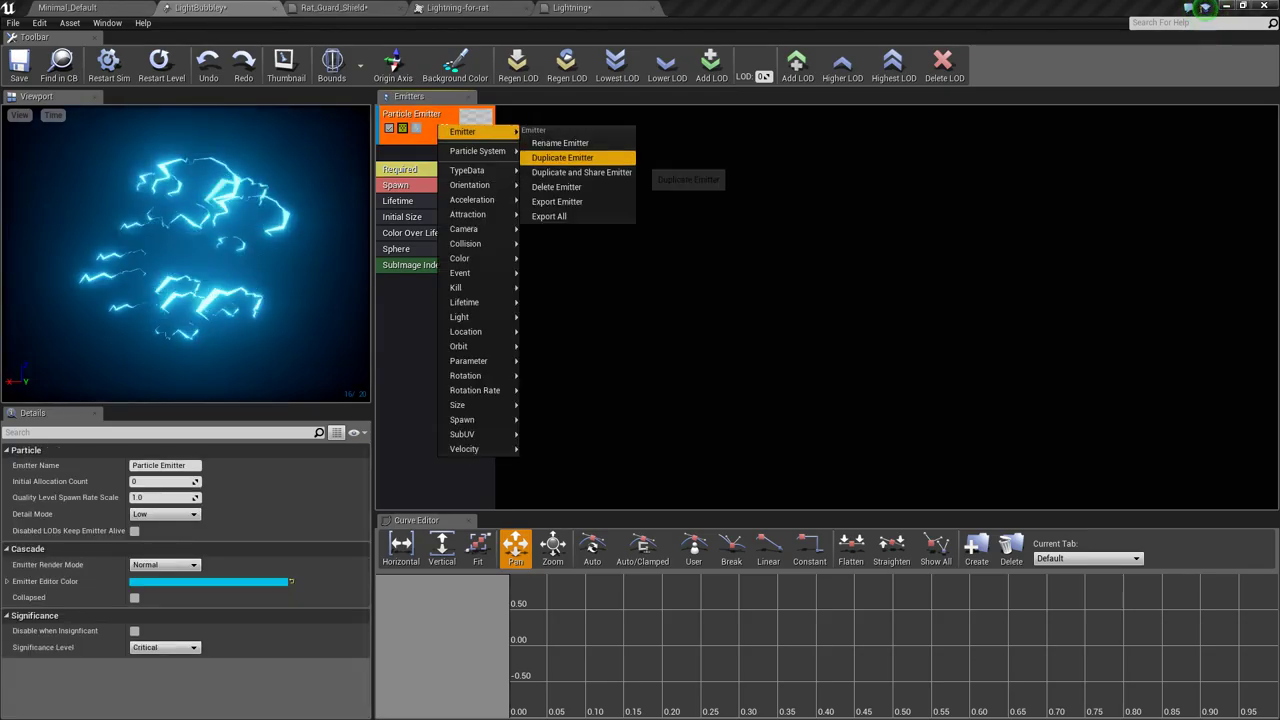
pyautogui.click(562, 157)
# Set the duplicate emitter's Initial Size to Max X 25 and Min X 12.5
pyautogui.click(525, 217)
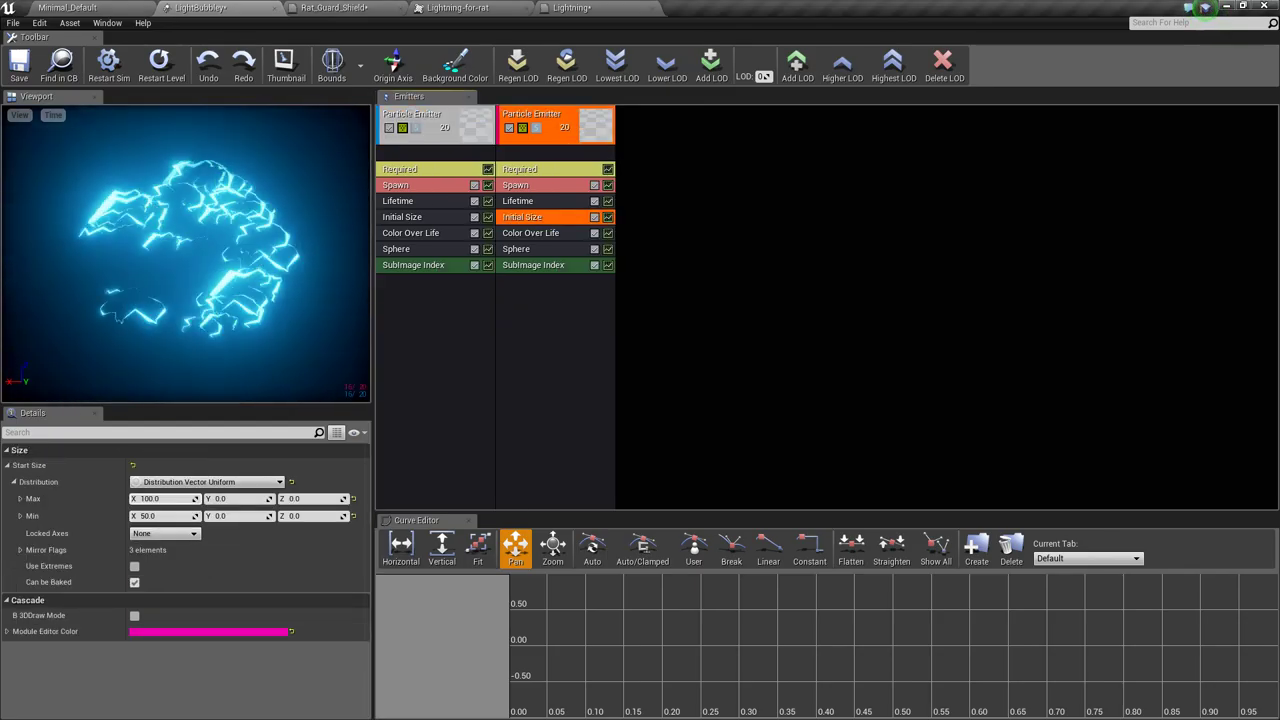
pyautogui.write('25')
pyautogui.press('Return')
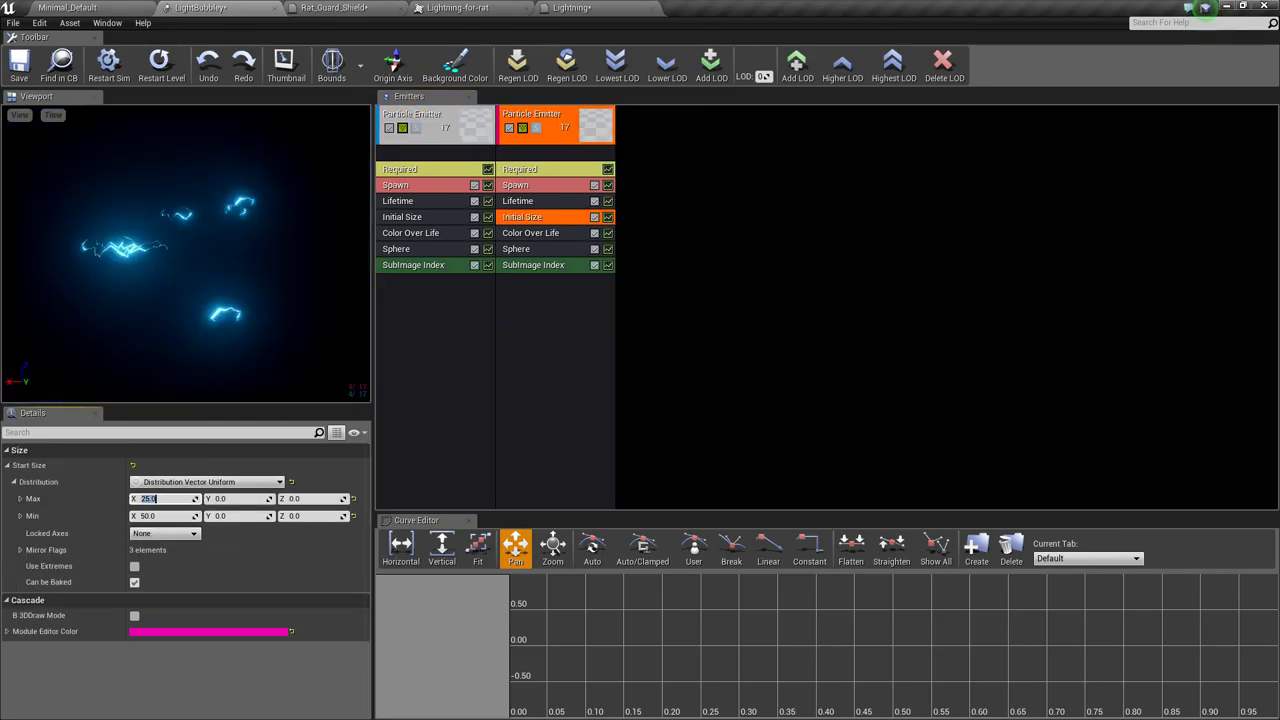
pyautogui.press('Tab')
pyautogui.press('Tab')
pyautogui.press('Tab')
pyautogui.write('15')
pyautogui.press('Return')
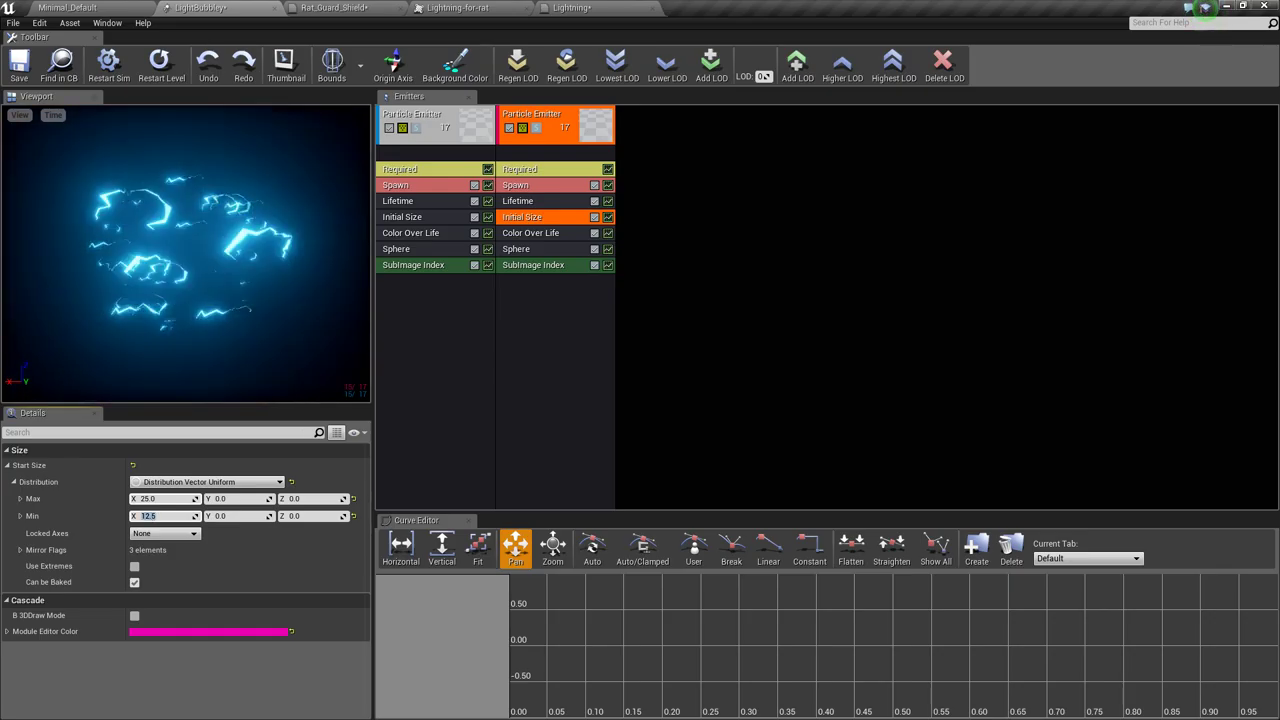
# Set the Start Radius constant of the duplicate emitter's Sphere module to 50
pyautogui.click(525, 249)
pyautogui.click(160, 498)
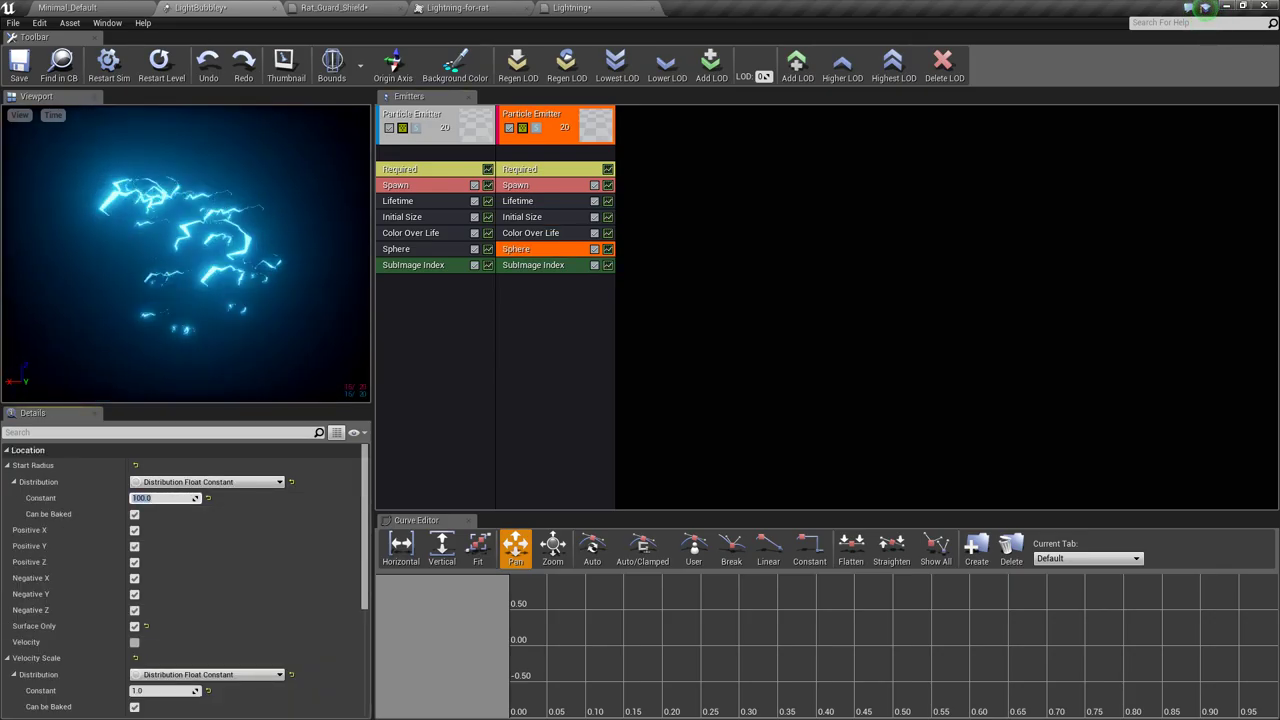
pyautogui.write('50')
pyautogui.press('Return')
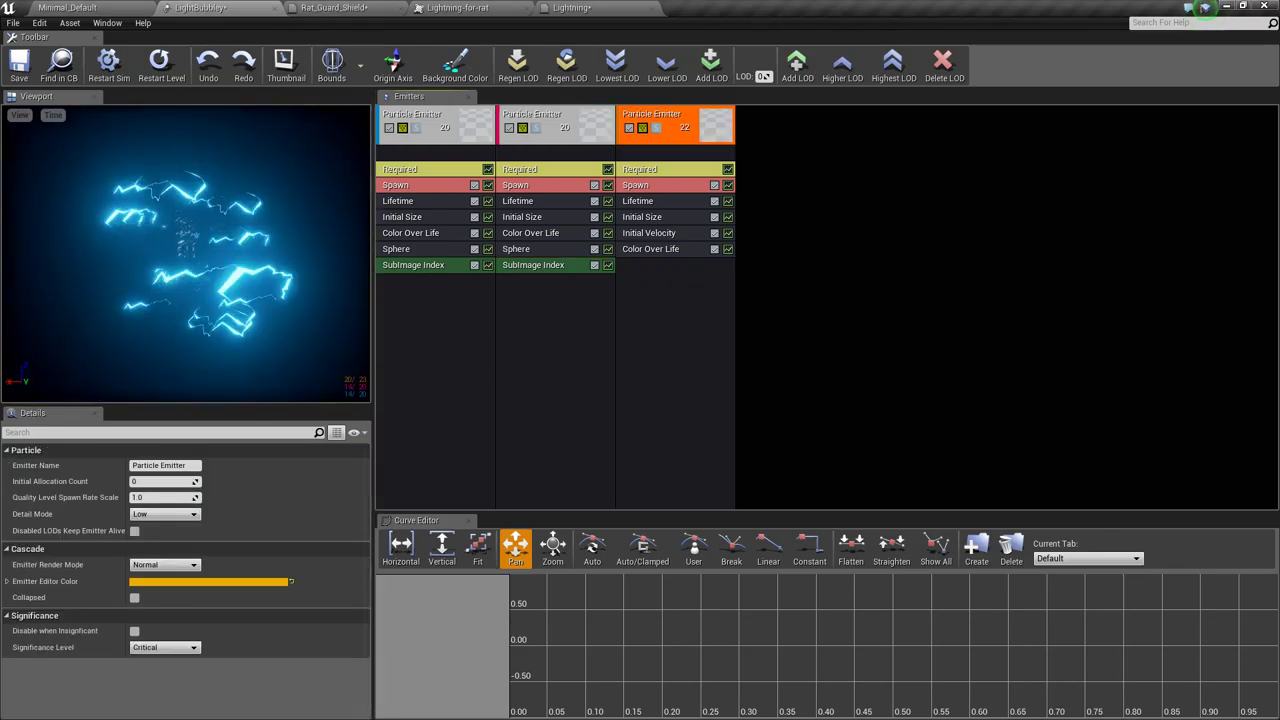
# Add Mesh Data type data to the third emitter and delete its Initial Velocity module
pyautogui.rightClick(645, 152)
pyautogui.press('Escape')
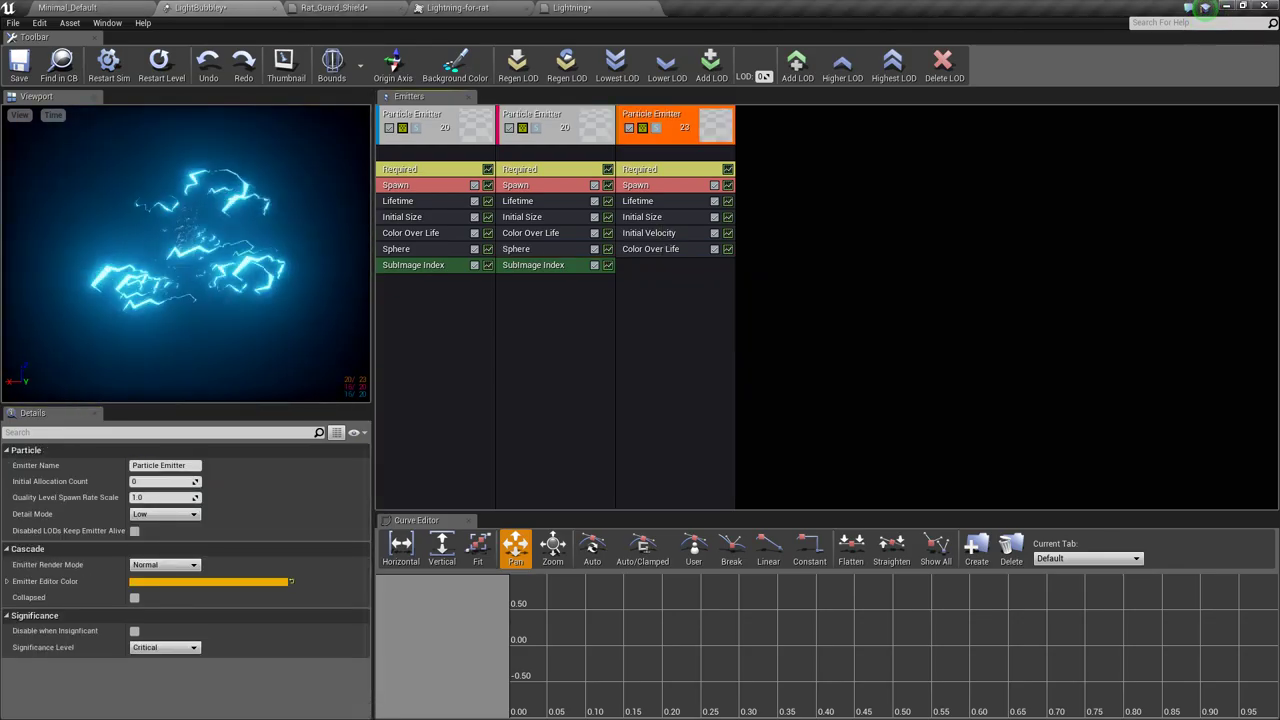
pyautogui.rightClick(645, 152)
pyautogui.moveTo(667, 157)
pyautogui.moveTo(672, 196)
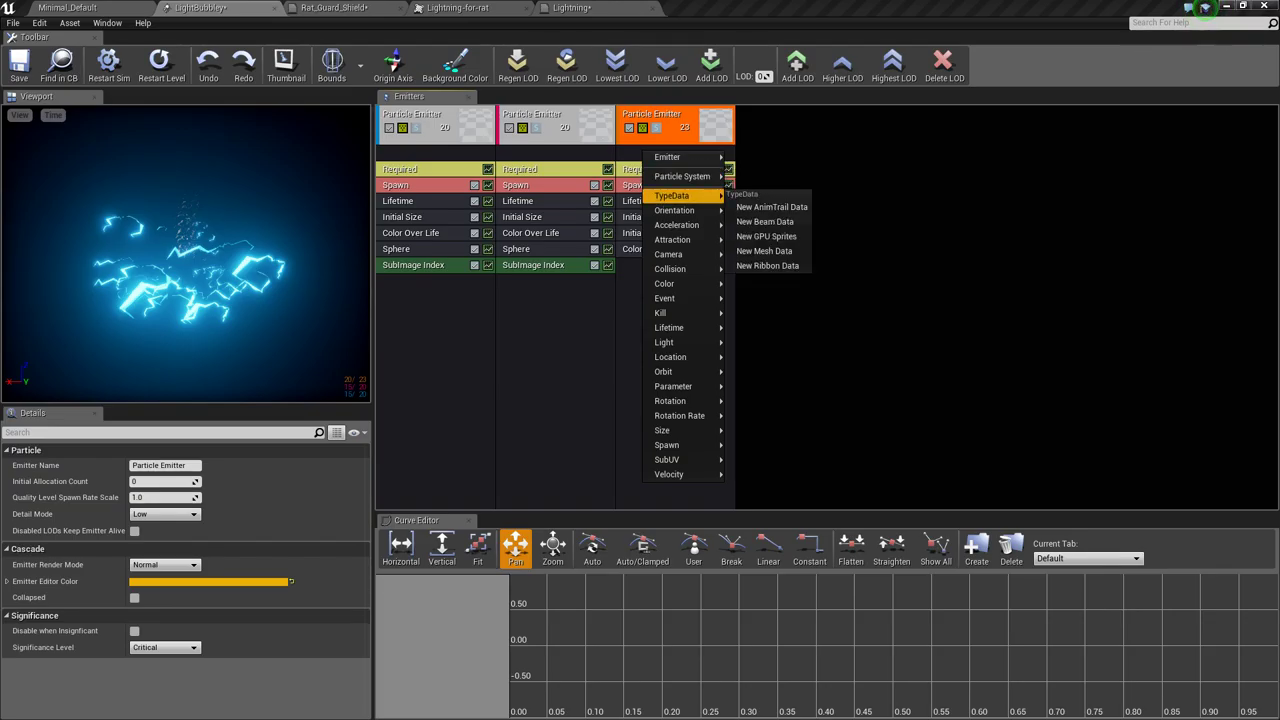
pyautogui.click(760, 252)
pyautogui.click(647, 153)
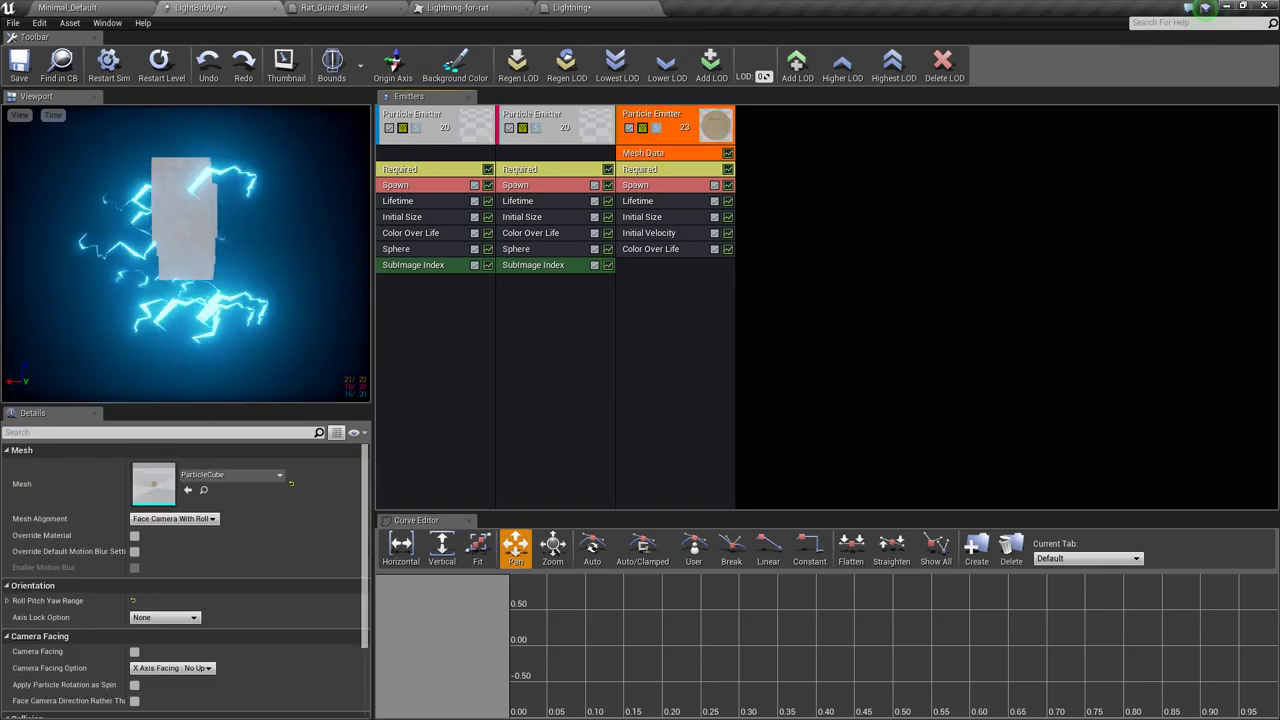
pyautogui.rightClick(672, 233)
pyautogui.click(707, 269)
# Reset the third emitter's Spawn Rate constant to 0 and add a Burst List entry with Count 1
pyautogui.click(640, 185)
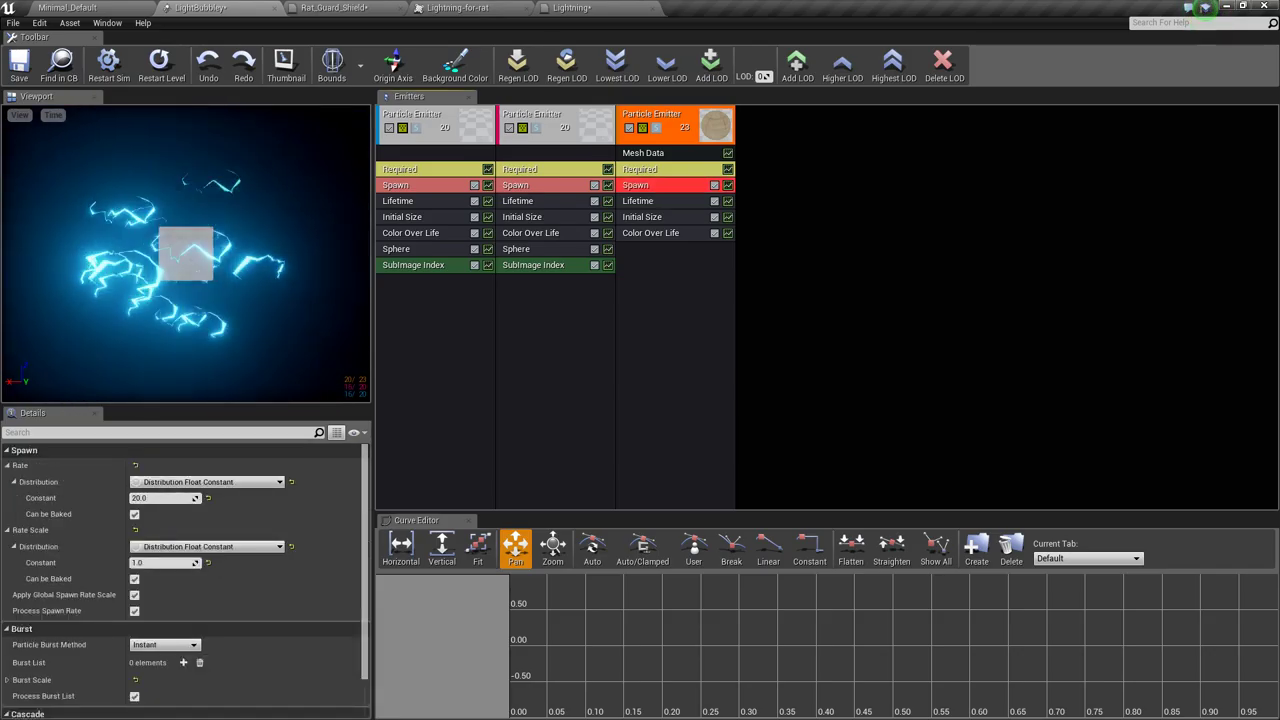
pyautogui.click(208, 498)
pyautogui.click(183, 662)
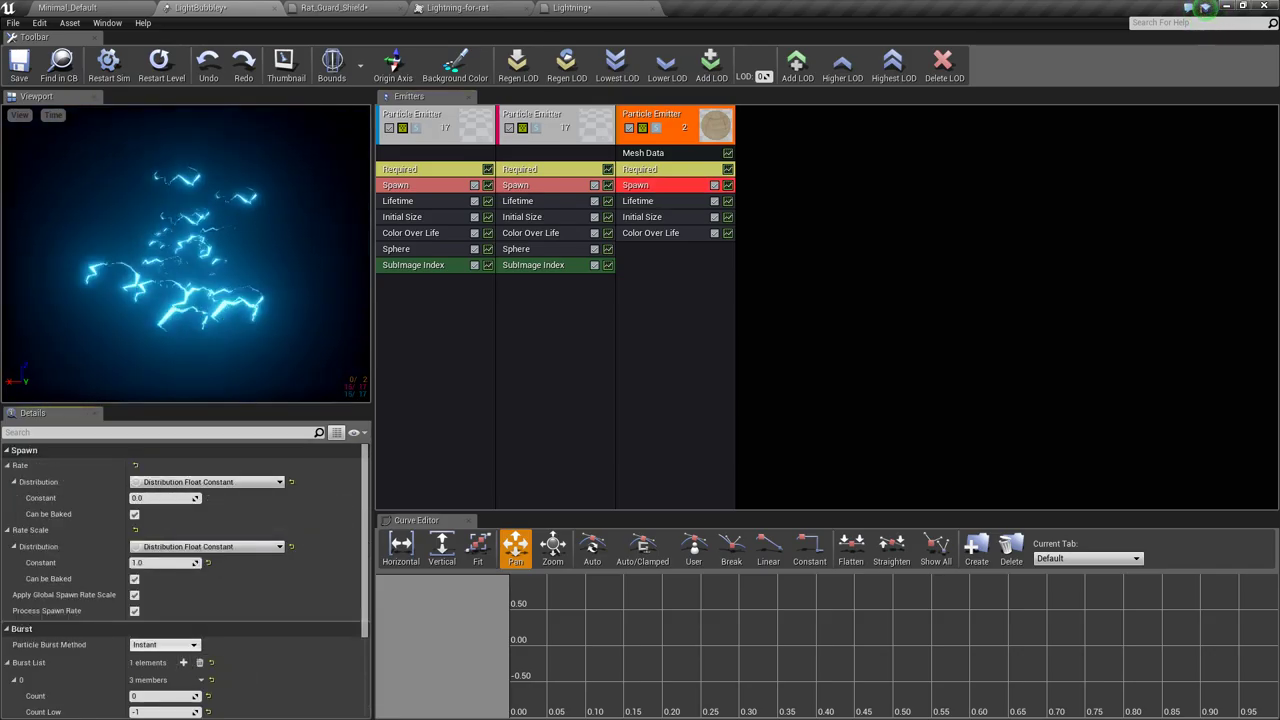
pyautogui.scroll(-2, 183, 662)
pyautogui.write('1')
pyautogui.press('Return')
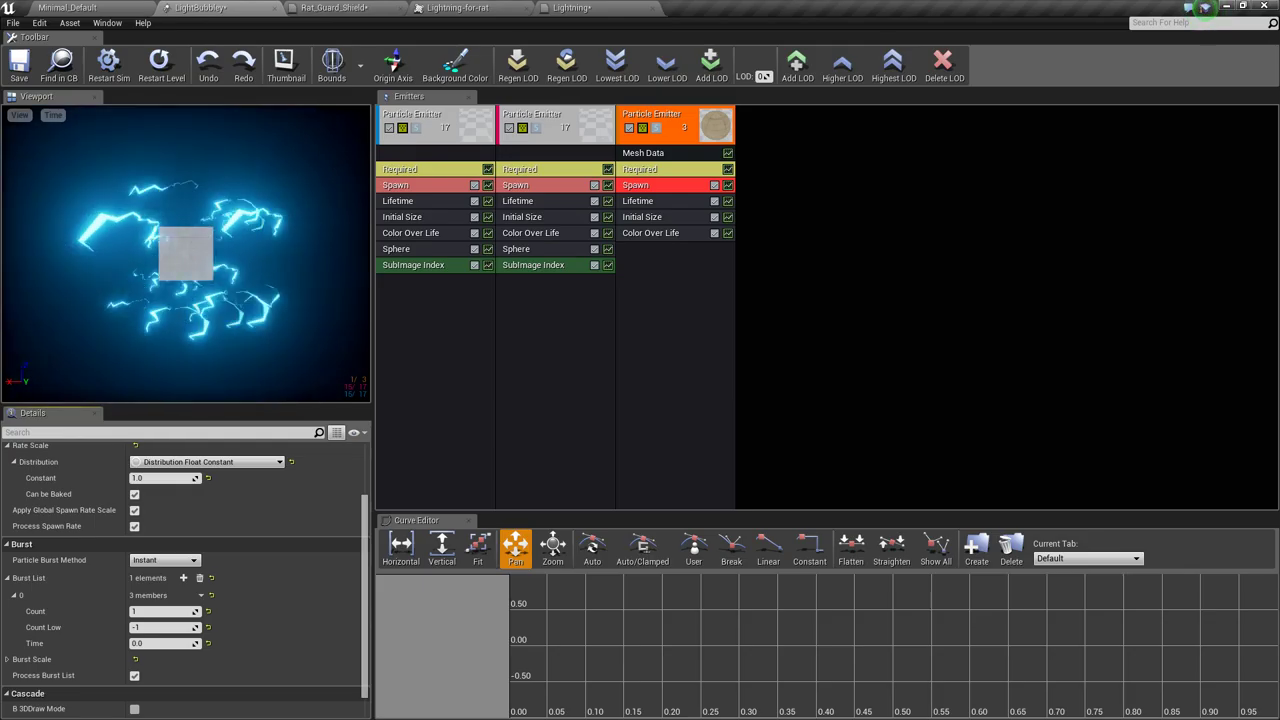
# Set Emitter Loops to 1 in the third emitter's Required module
pyautogui.click(650, 169)
pyautogui.scroll(-3, 165, 560)
pyautogui.scroll(2, 165, 560)
pyautogui.click(154, 517)
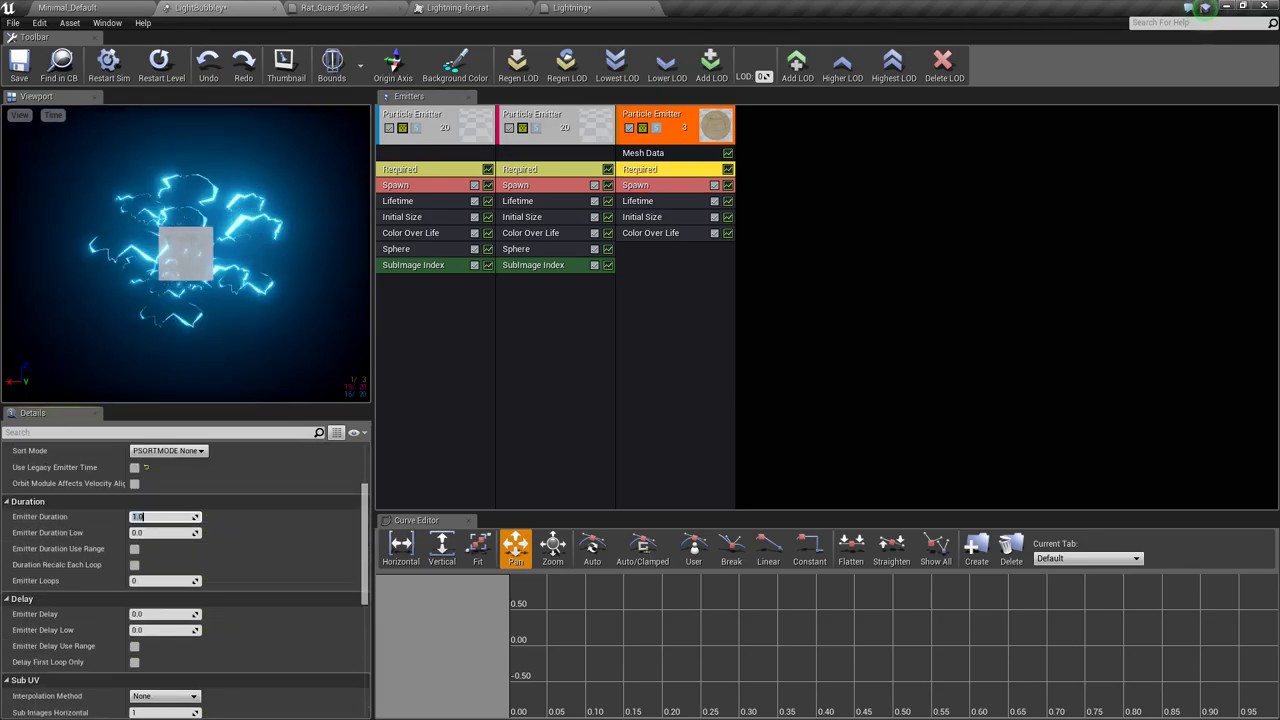
pyautogui.click(154, 581)
pyautogui.write('1')
pyautogui.press('Return')
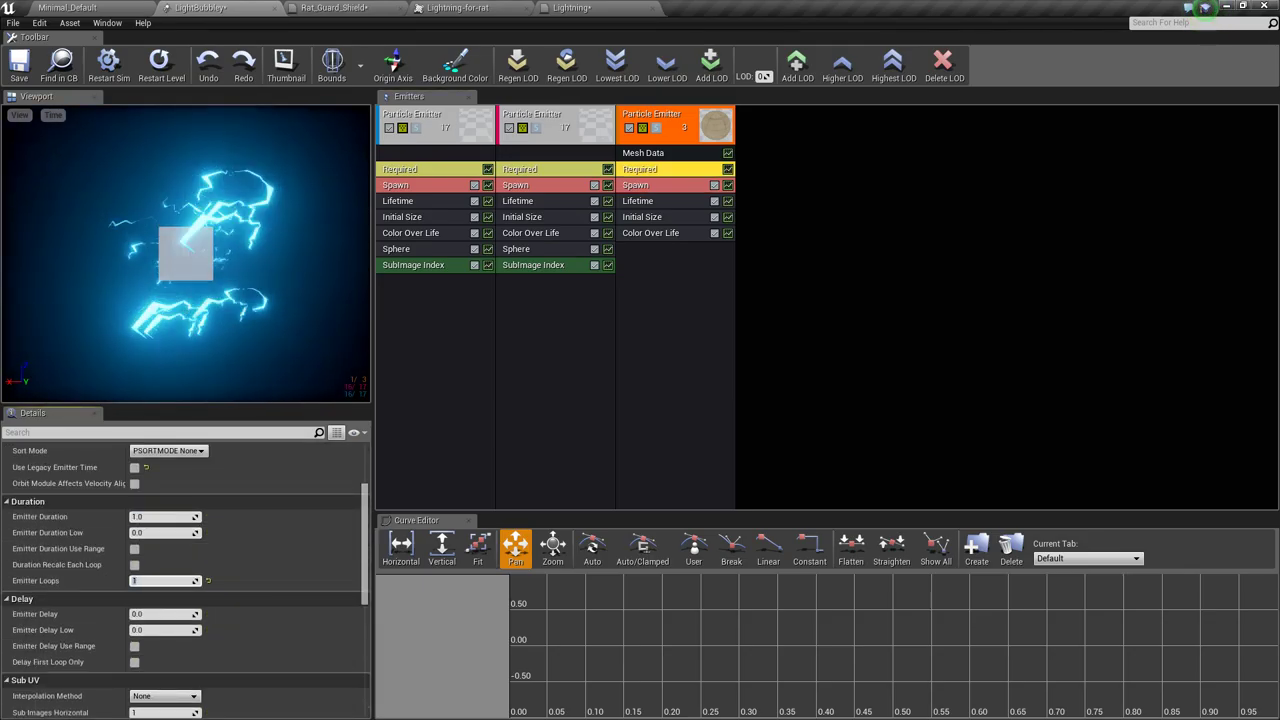
# Switch the third emitter's Lifetime to Distribution Float Constant and enable Use Local Space in its Required module
pyautogui.click(650, 201)
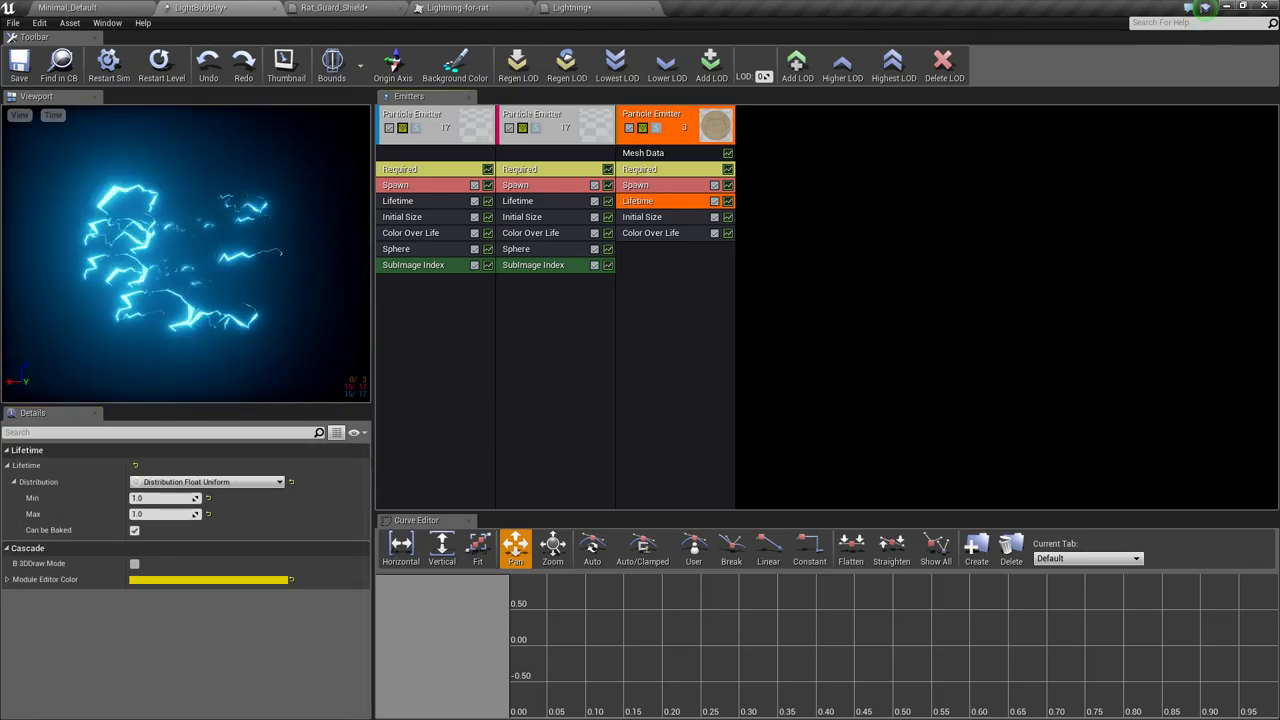
pyautogui.click(278, 482)
pyautogui.click(205, 506)
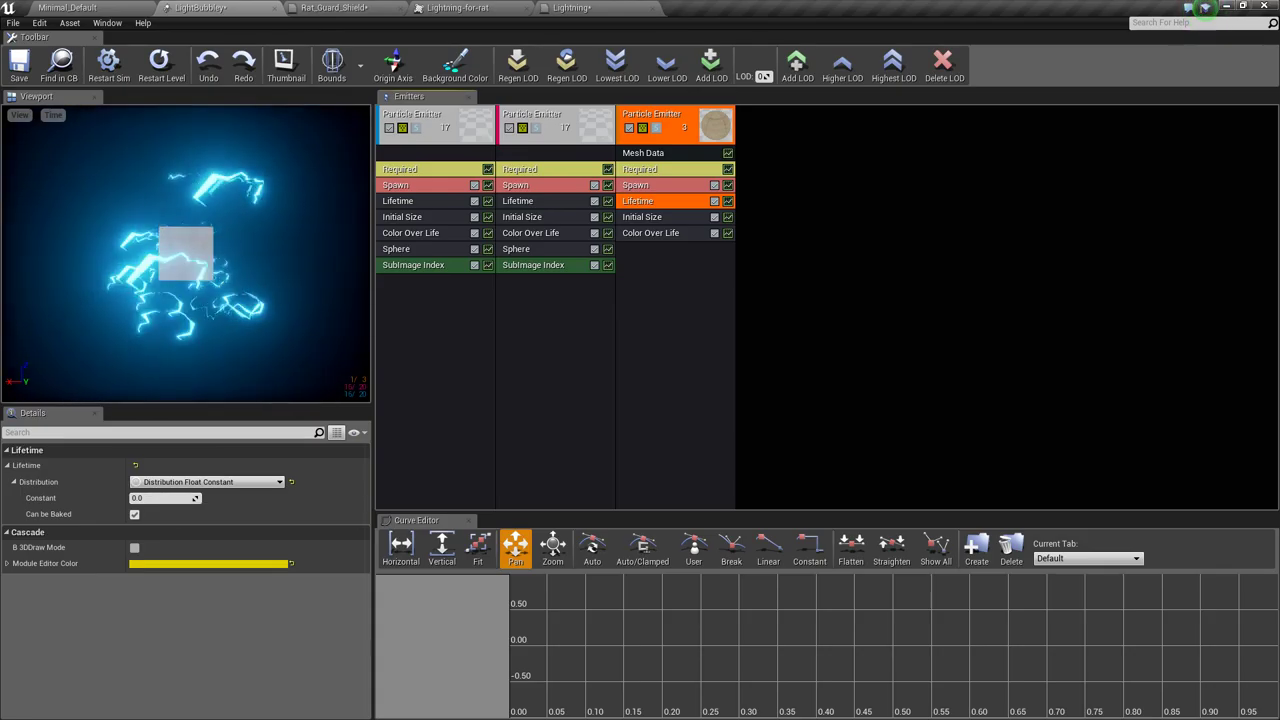
pyautogui.click(650, 169)
pyautogui.click(134, 570)
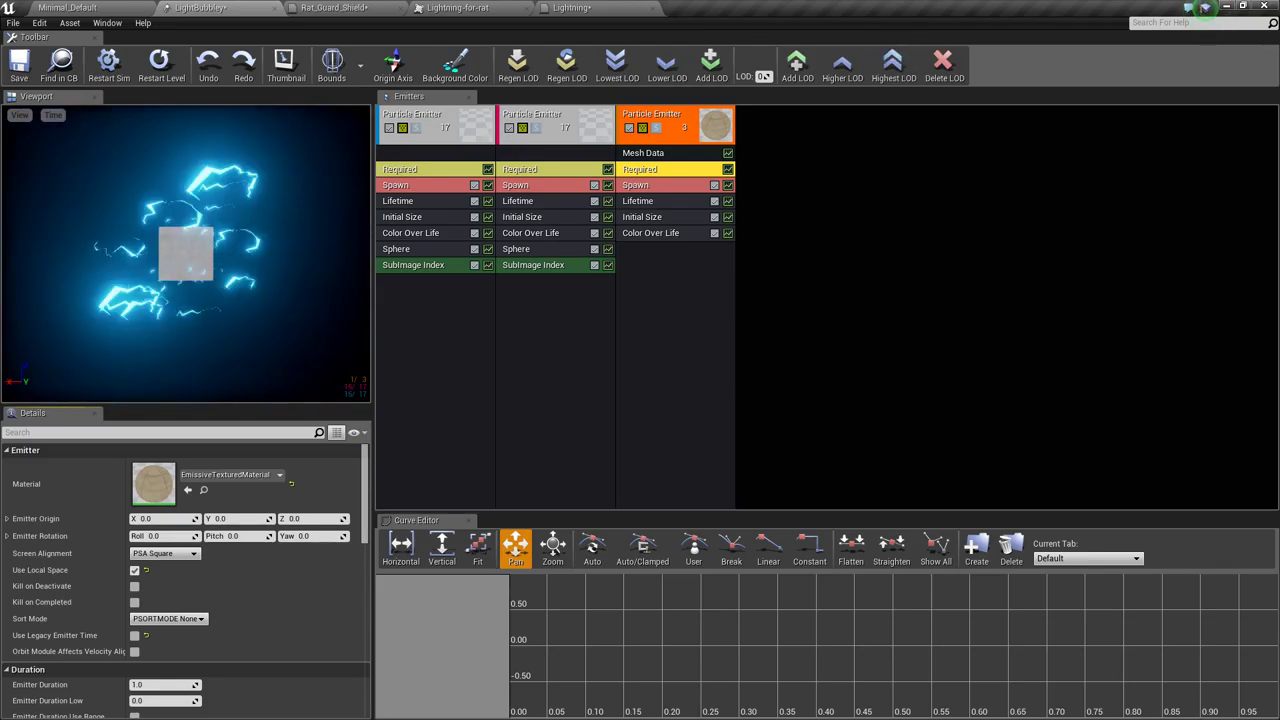
# Assign the Sphere static mesh to the third emitter's Mesh Data module
pyautogui.click(645, 153)
pyautogui.click(232, 476)
pyautogui.write('spher')
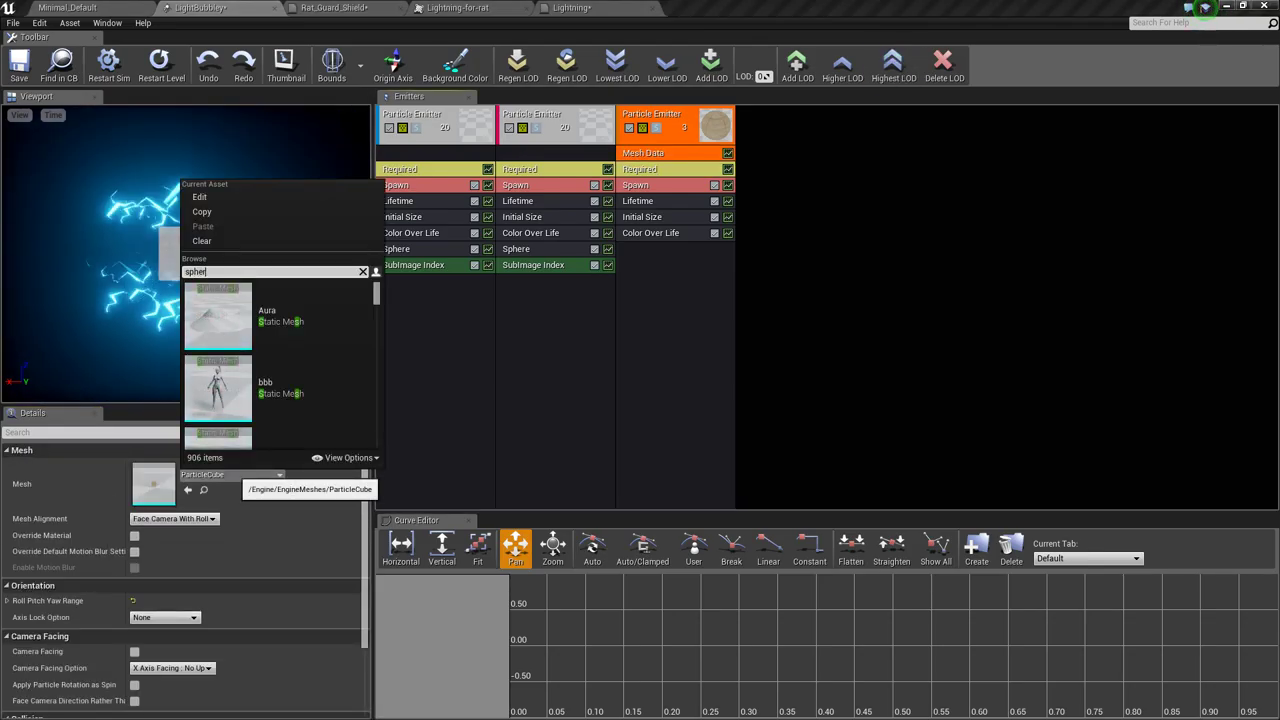
pyautogui.write('e')
pyautogui.scroll(-10, 300, 358)
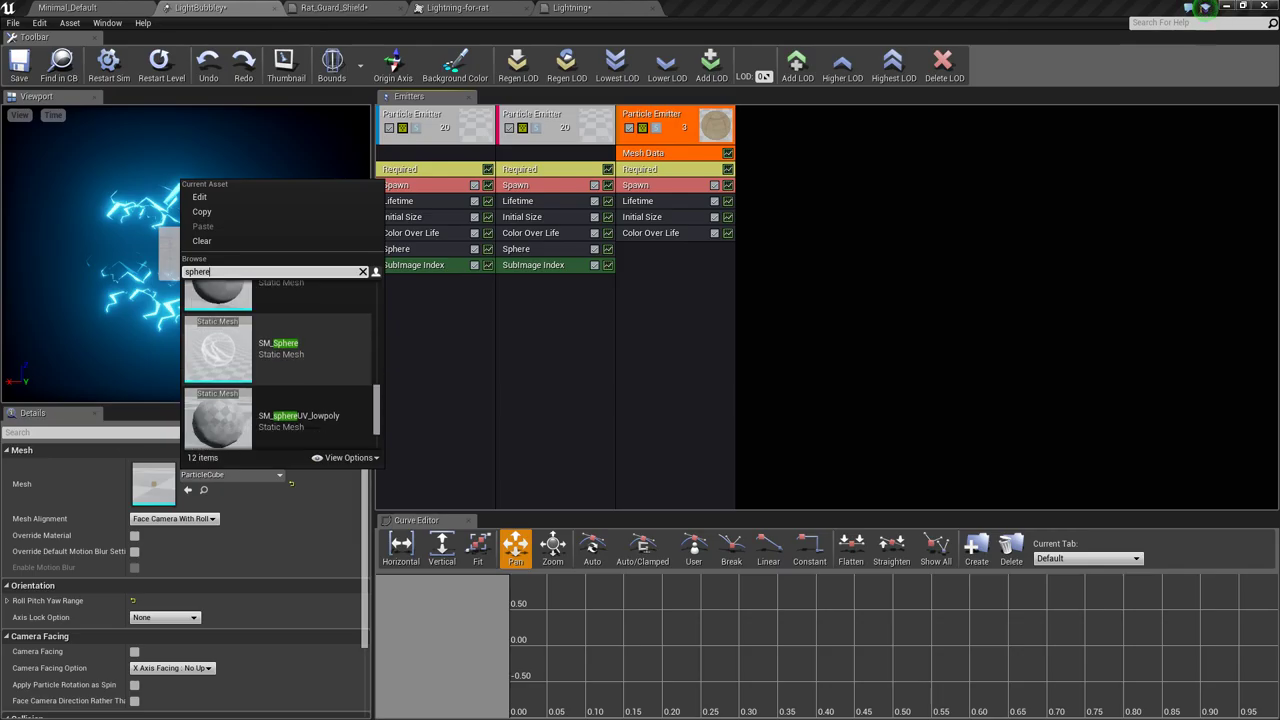
pyautogui.click(280, 412)
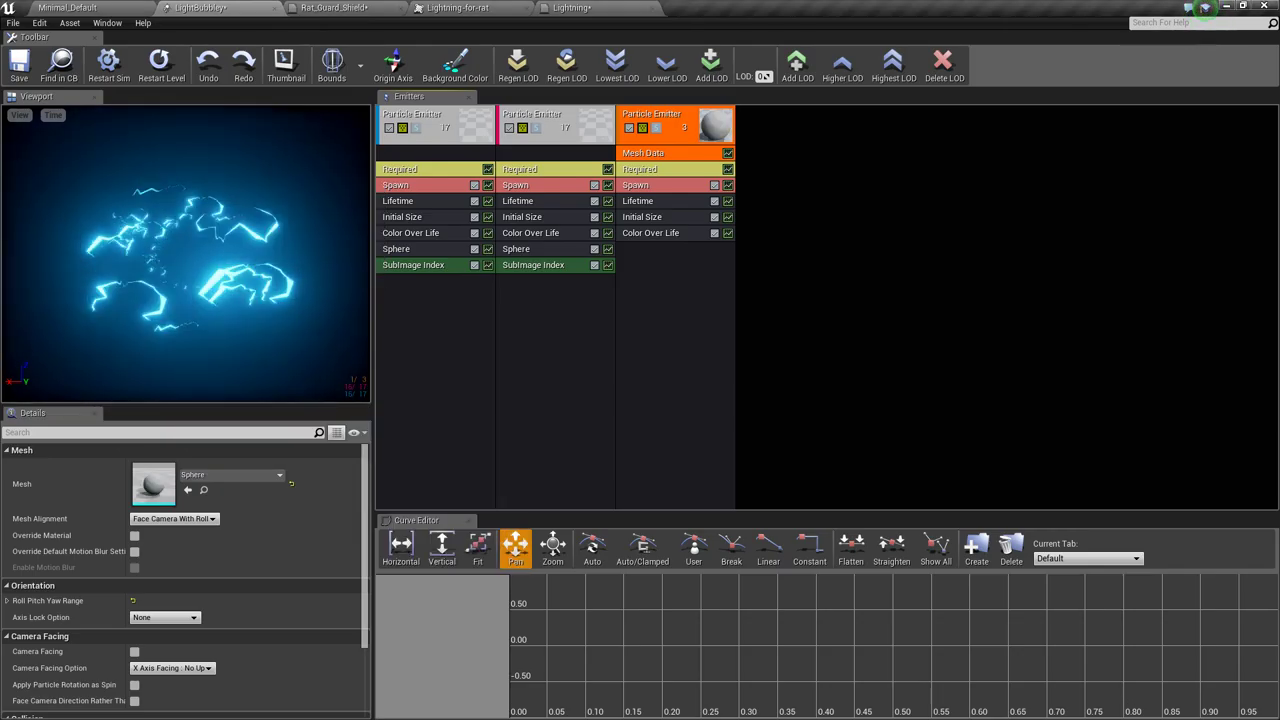
# Set the maximum Start Size in the third emitter's Initial Size module to X 2, Y 2, Z 2.2
pyautogui.click(642, 201)
pyautogui.click(644, 217)
pyautogui.click(160, 499)
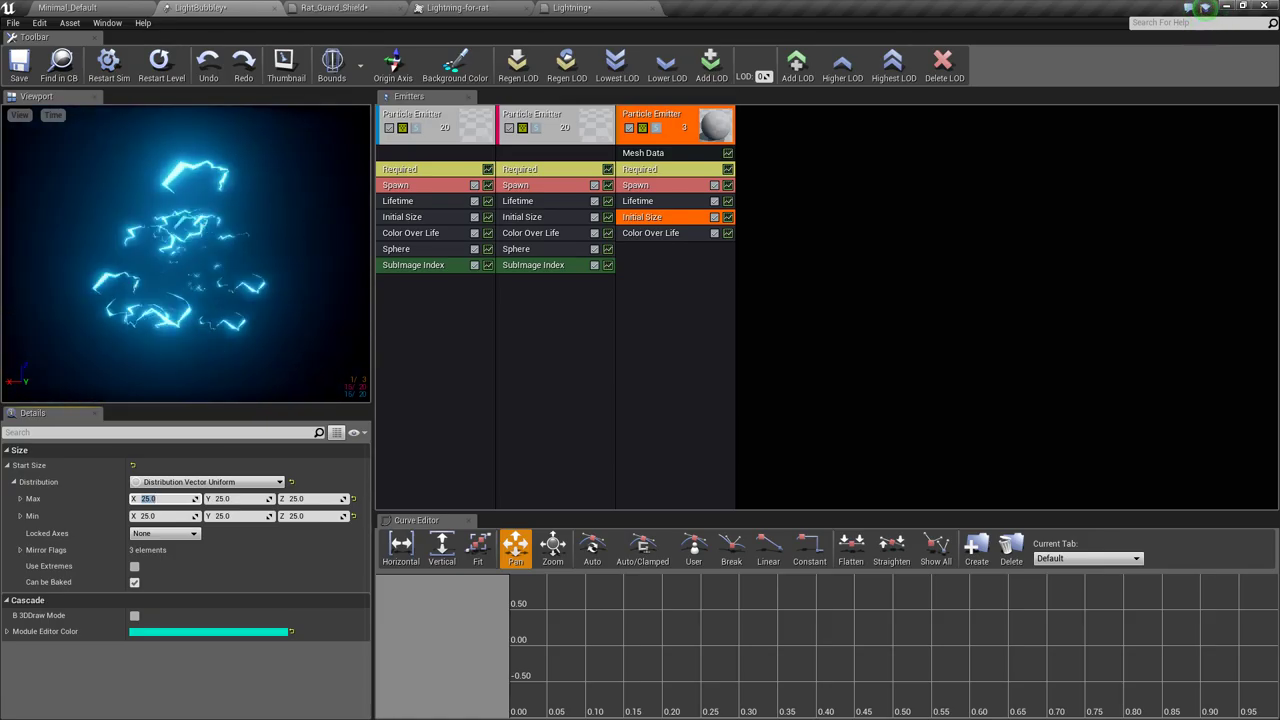
pyautogui.write('2')
pyautogui.press('Tab')
pyautogui.write('2')
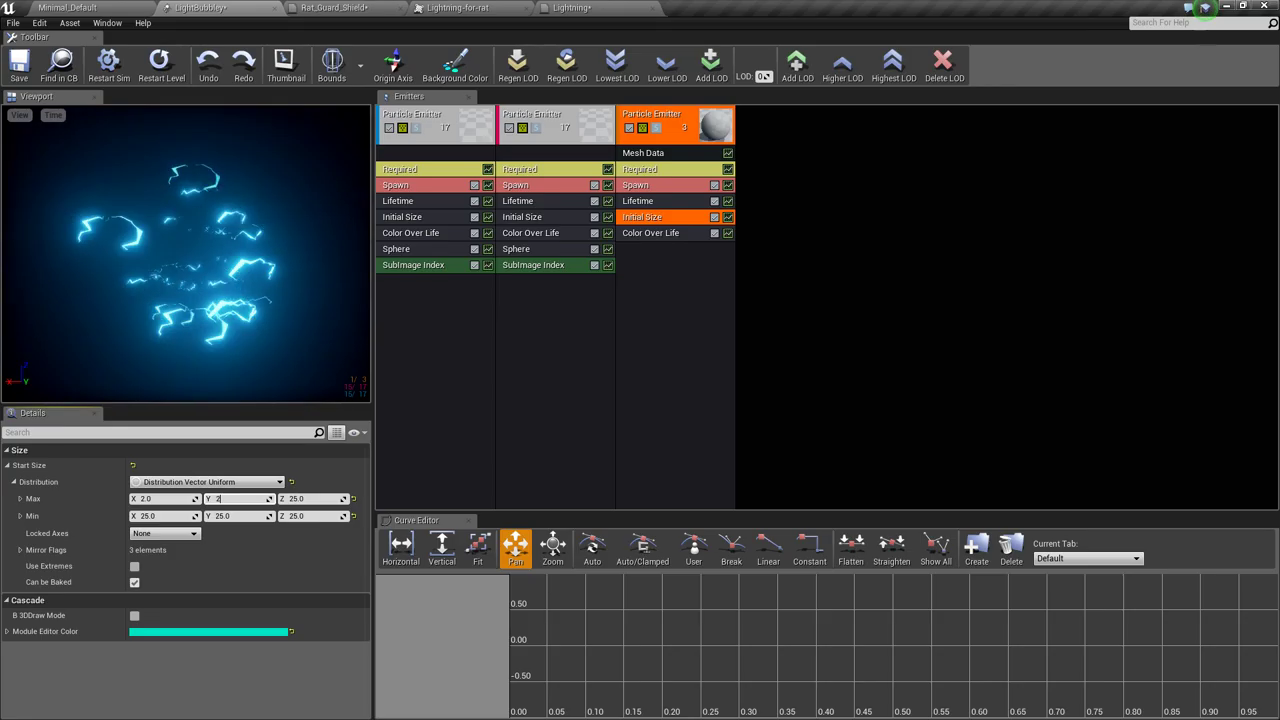
pyautogui.press('Tab')
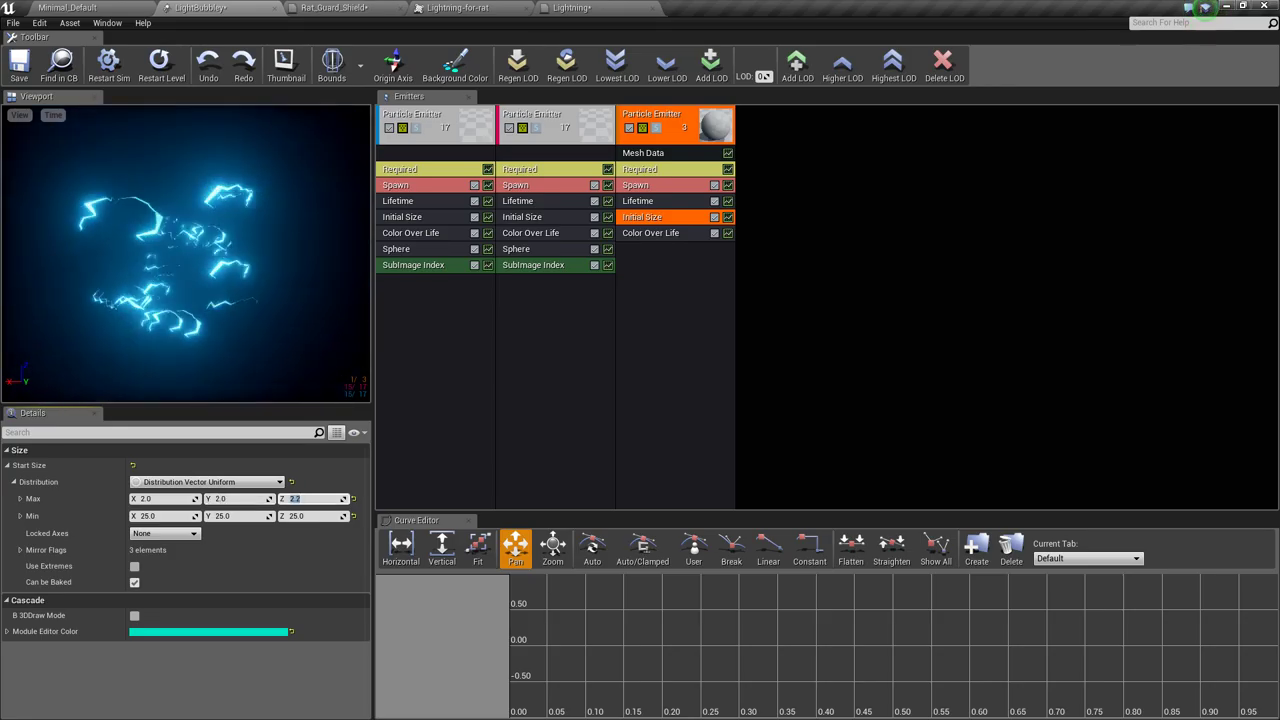
pyautogui.write('2.2')
pyautogui.press('Tab')
# Switch the third emitter's Start Size to Distribution Vector Constant with X 2, Y 2 and Z 2.2
pyautogui.click(209, 482)
pyautogui.click(190, 498)
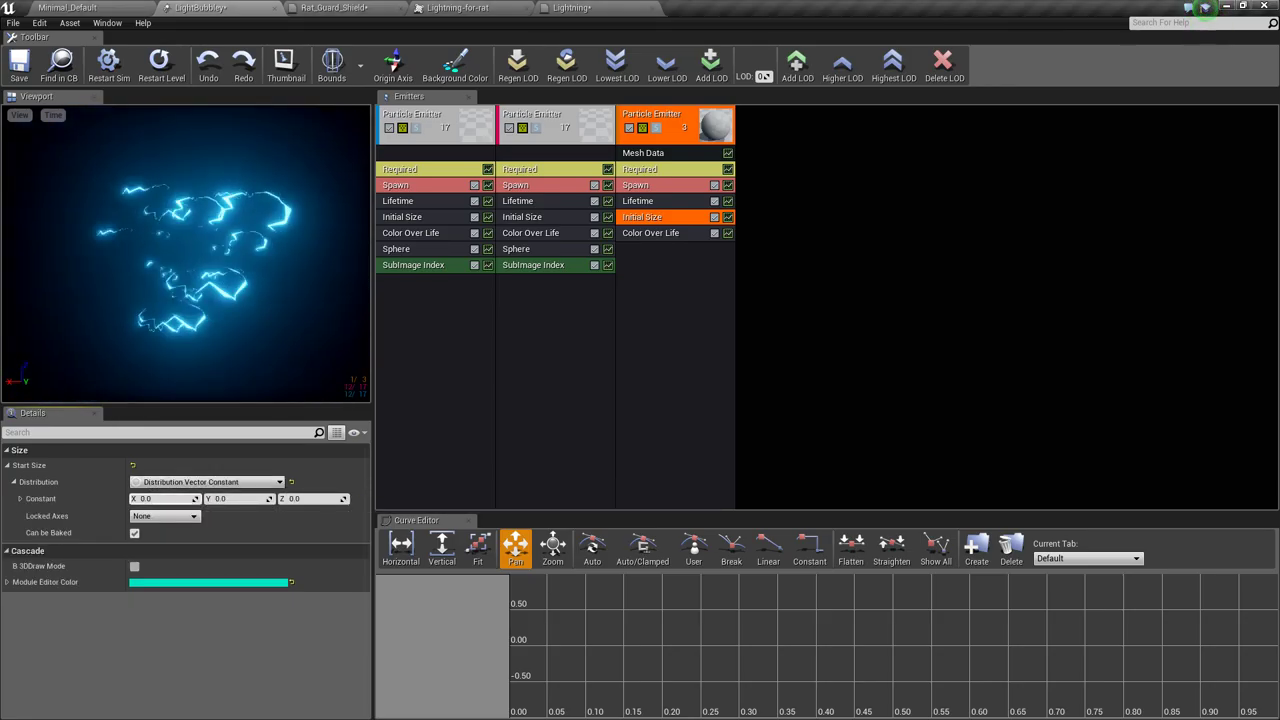
pyautogui.click(312, 498)
pyautogui.write('2.2')
pyautogui.press('Return')
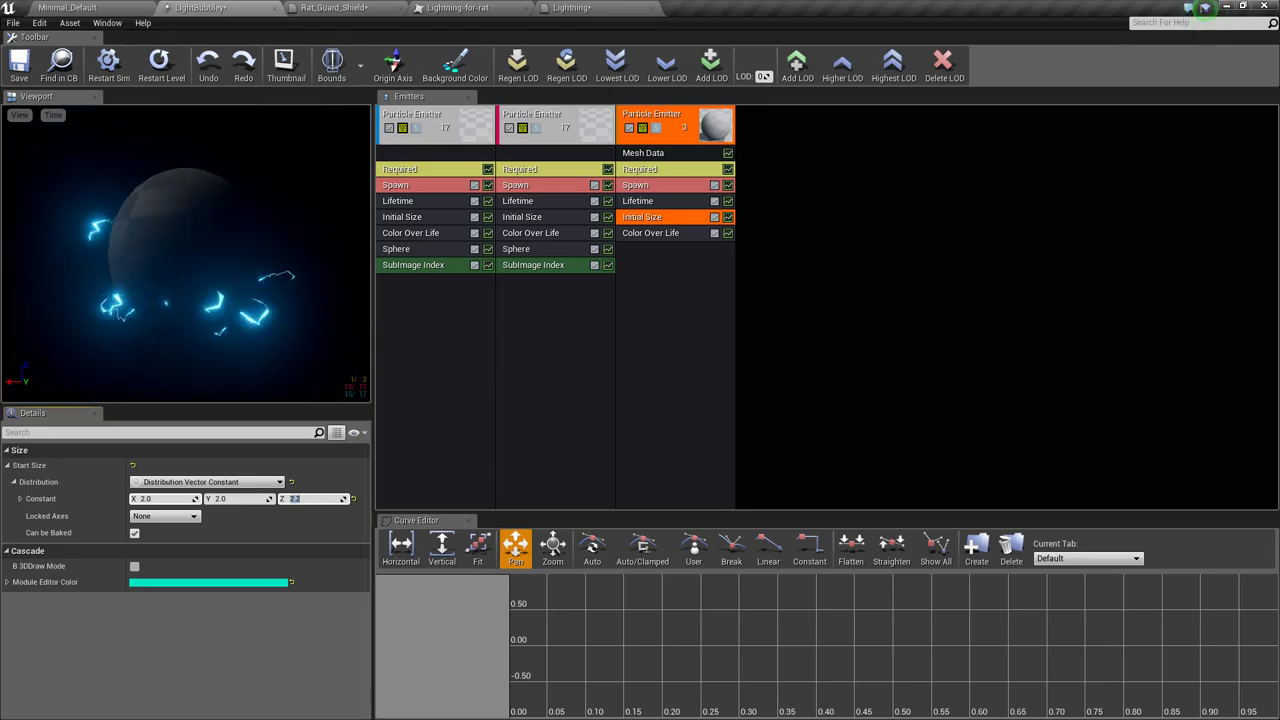
# Assign the Rat_Guard_Shield material in the third emitter's Required module
pyautogui.click(660, 153)
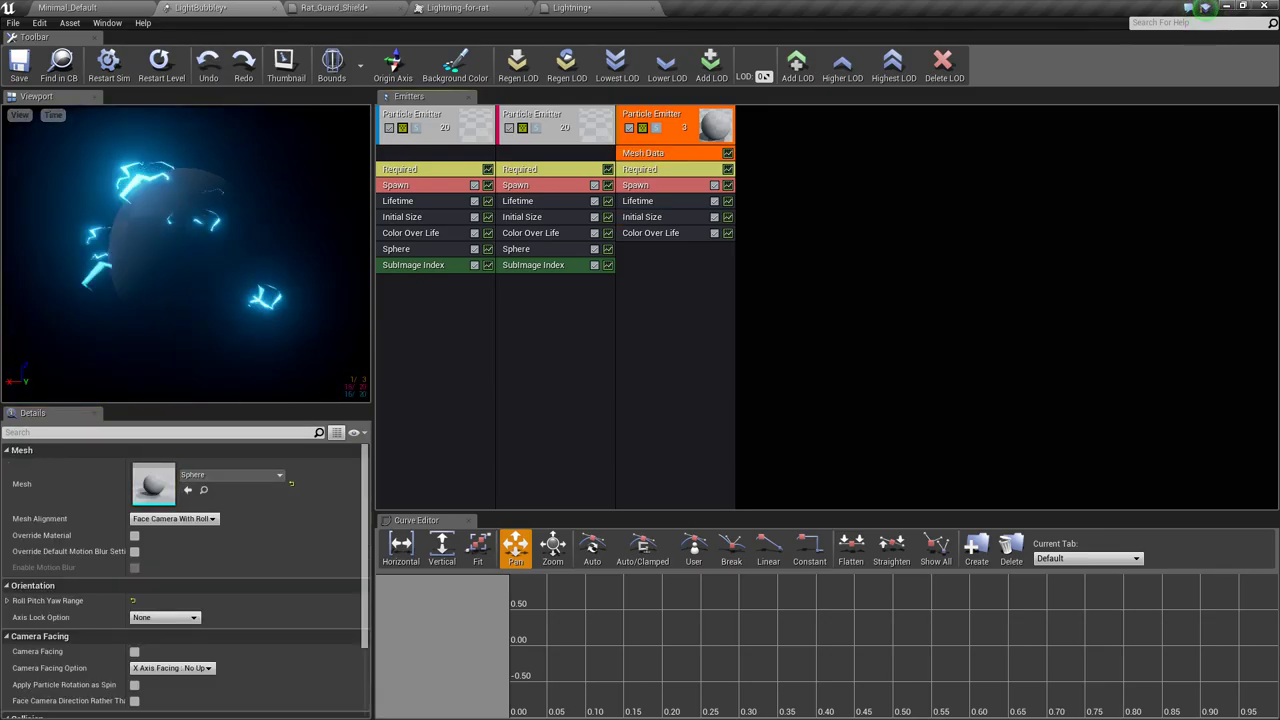
pyautogui.click(640, 169)
pyautogui.click(230, 474)
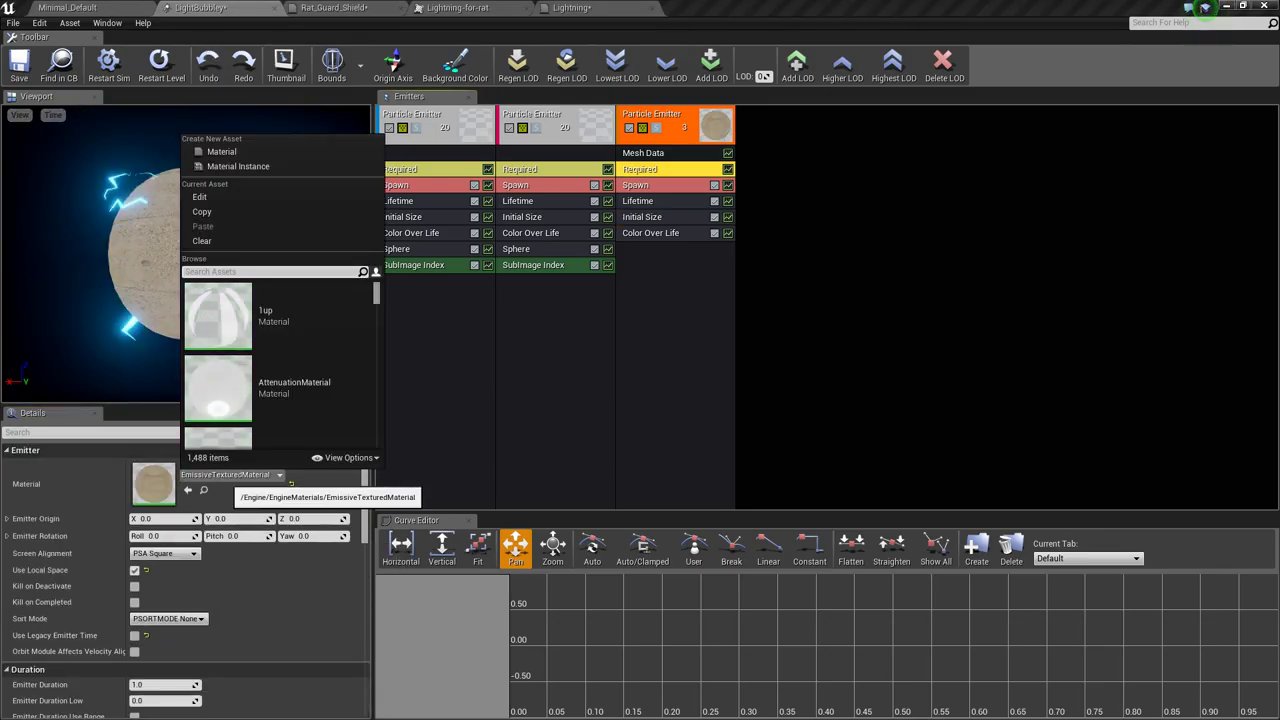
pyautogui.write('rat_gu')
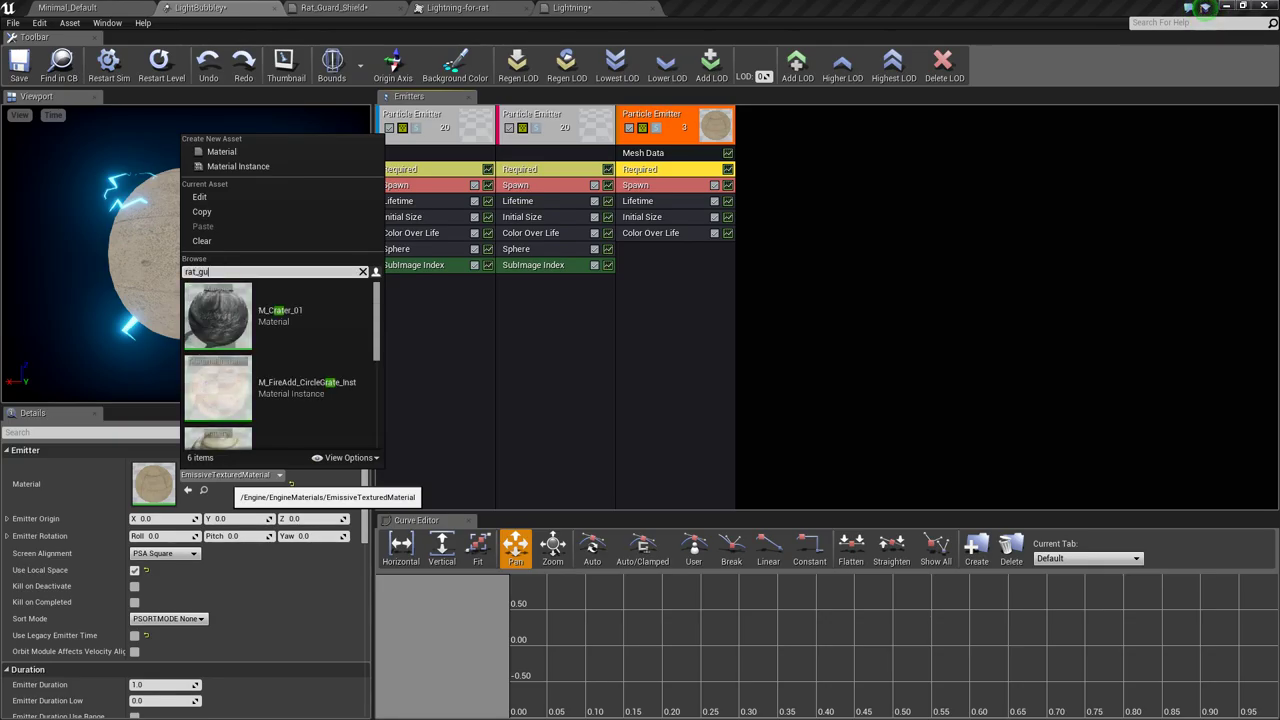
pyautogui.click(290, 310)
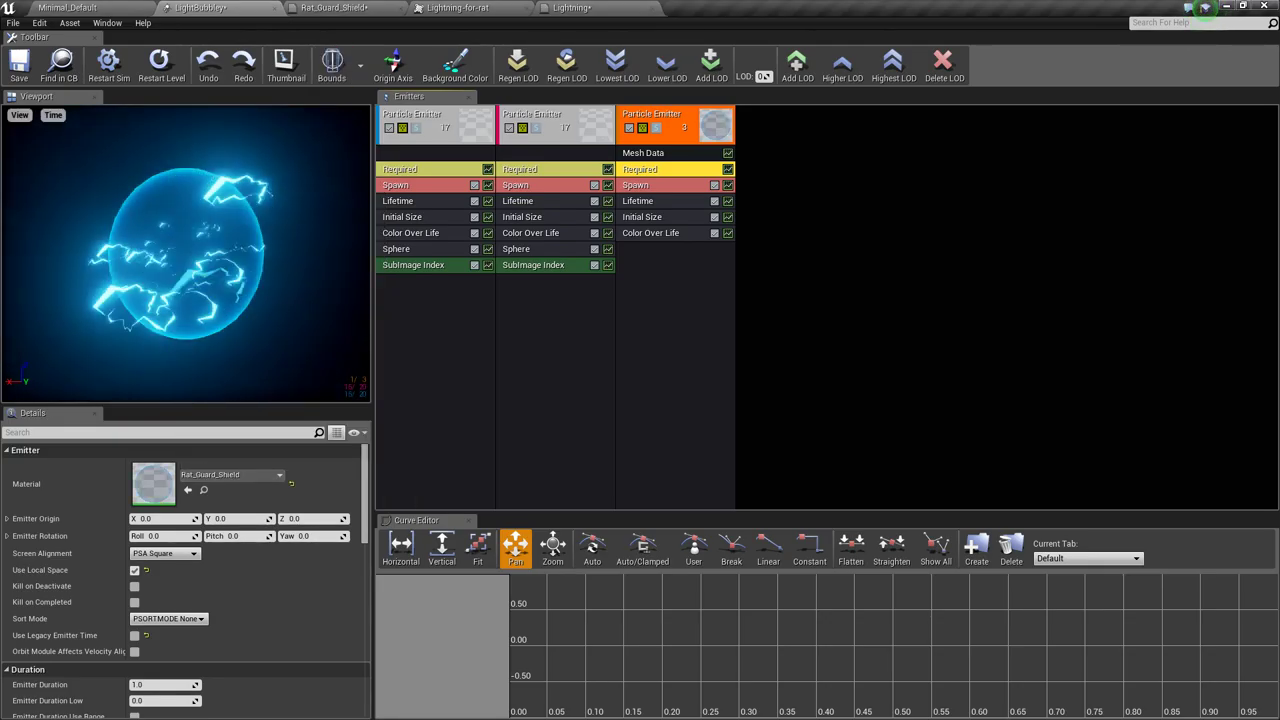
pyautogui.click(334, 8)
pyautogui.click(205, 8)
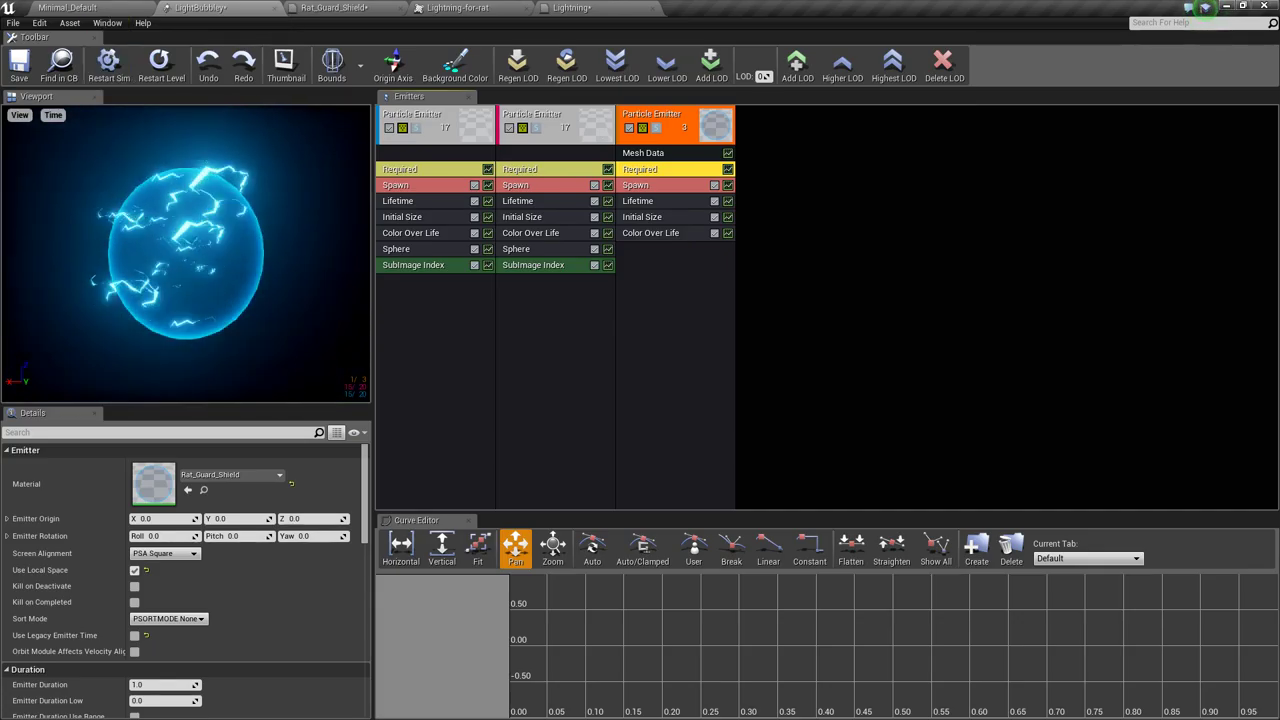
# Place the LightBubbley particle system from Vegetated/Particles in the Minimal_Default level beside the existing Lightning_Bubble and inspect it in game view
pyautogui.click(68, 8)
pyautogui.moveTo(640, 380); pyautogui.dragTo(760, 450, button='right')
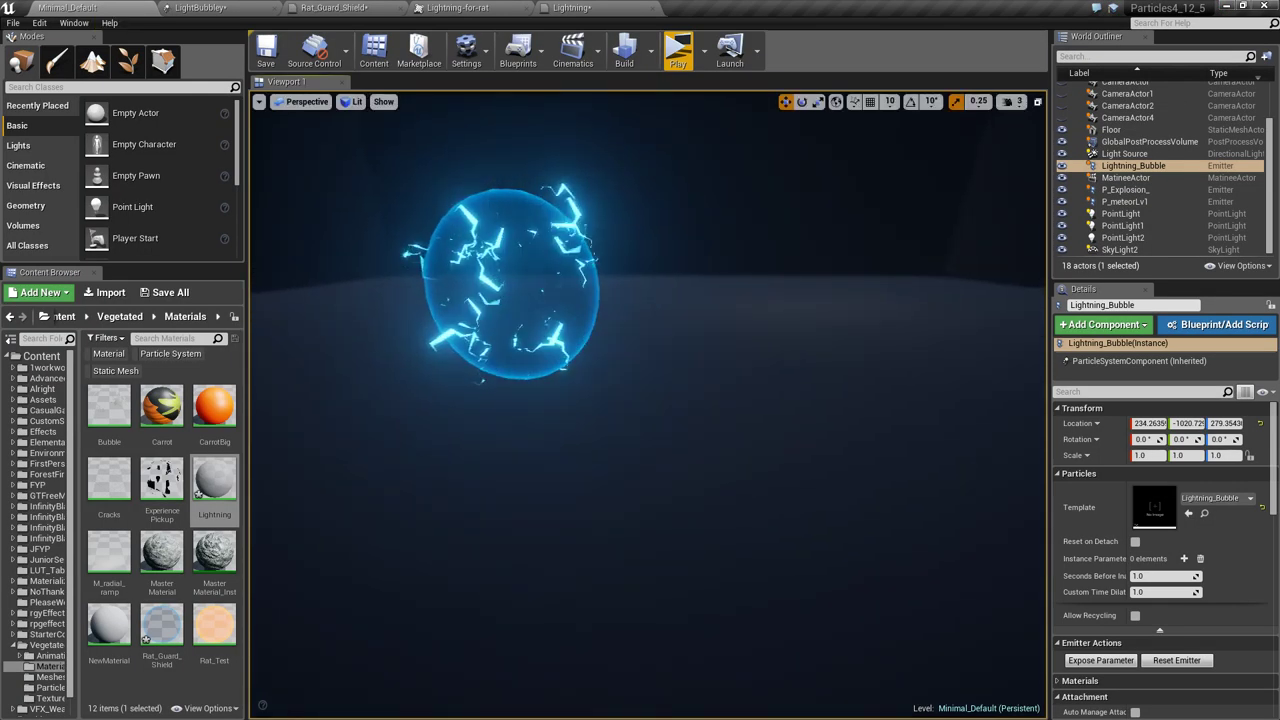
pyautogui.click(50, 687)
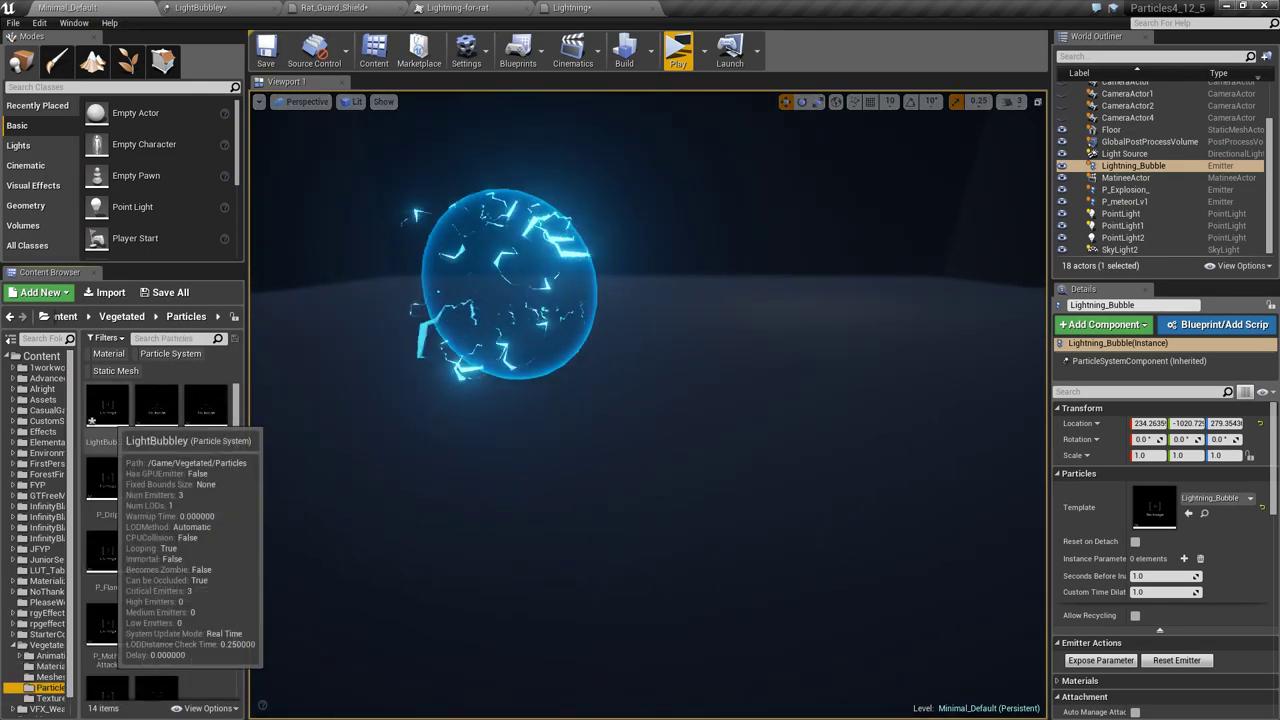
pyautogui.moveTo(107, 405); pyautogui.dragTo(687, 282)
pyautogui.moveTo(687, 282); pyautogui.dragTo(840, 400, button='right')
pyautogui.moveTo(522, 363); pyautogui.dragTo(720, 380)
pyautogui.moveTo(720, 380); pyautogui.dragTo(770, 365, button='right')
pyautogui.moveTo(710, 338); pyautogui.dragTo(710, 324)
pyautogui.press('g')
pyautogui.moveTo(710, 324); pyautogui.dragTo(676, 328, button='right')
# Add an Initial Rotation module to the first LightBubbley emitter and copy it to the second emitter
pyautogui.click(225, 8)
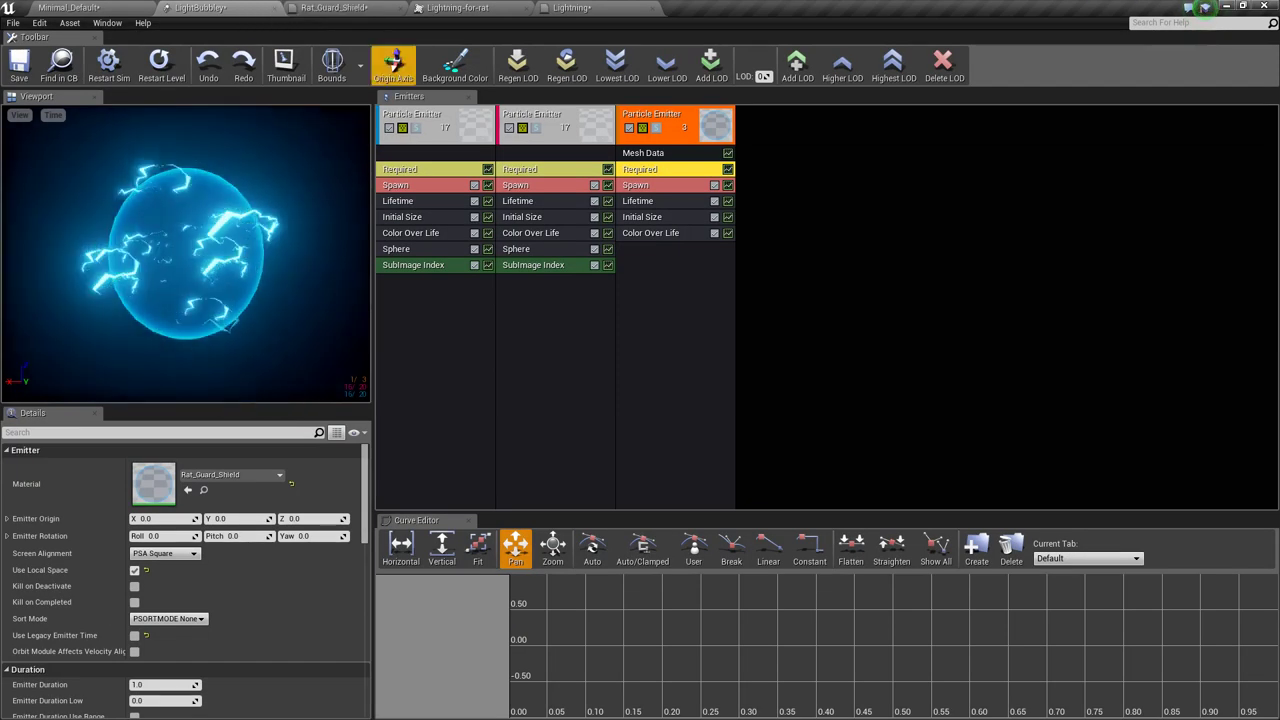
pyautogui.rightClick(440, 285)
pyautogui.moveTo(500, 564)
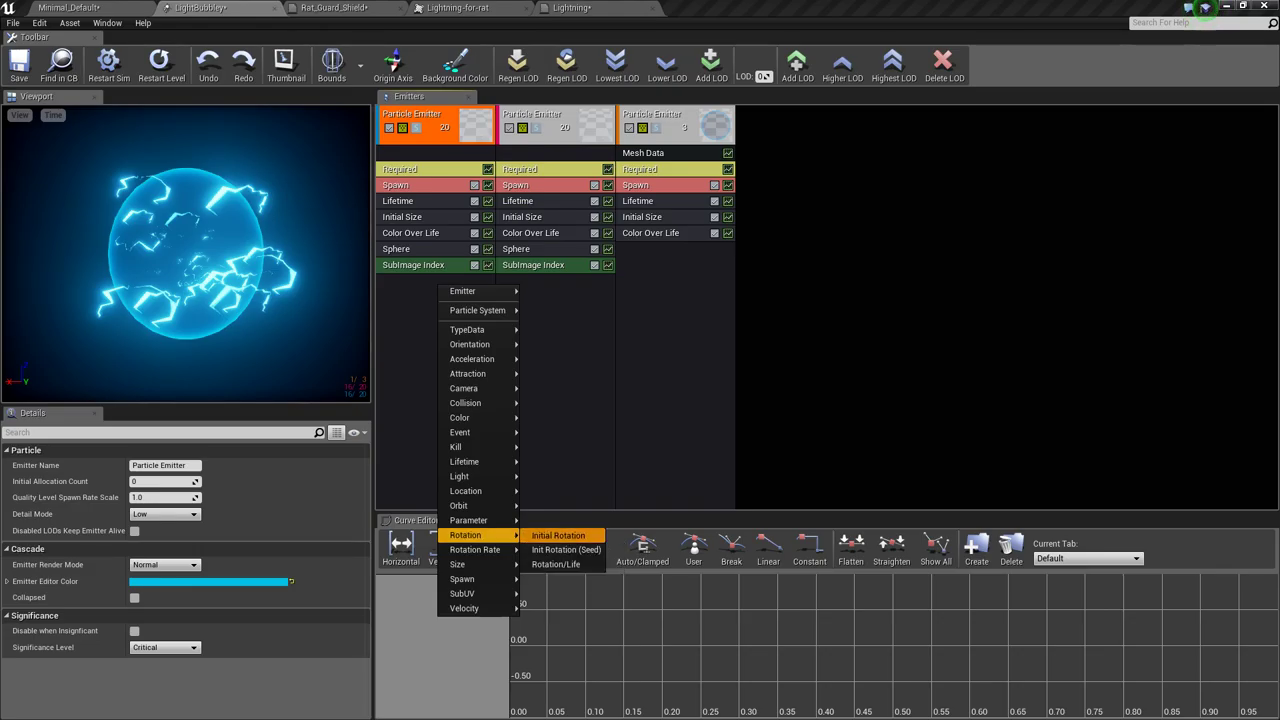
pyautogui.click(558, 535)
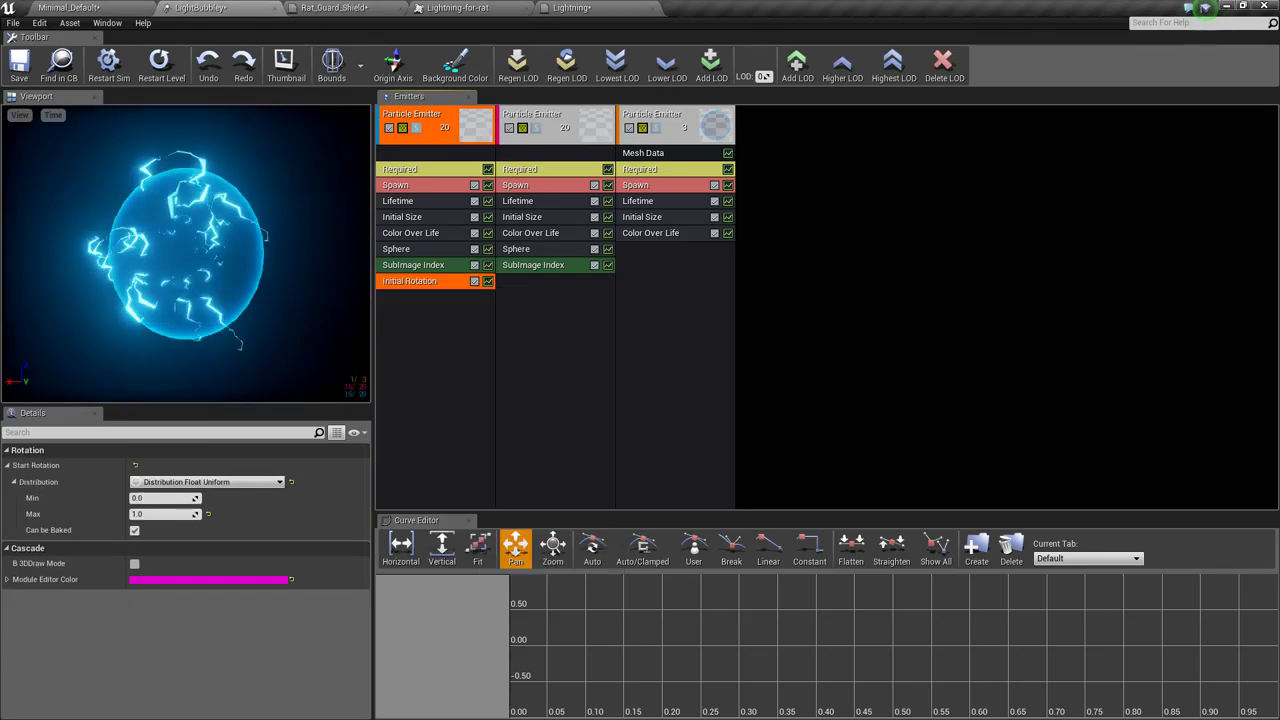
pyautogui.keyDown('ctrl'); pyautogui.moveTo(425, 281); pyautogui.dragTo(548, 290); pyautogui.keyUp('ctrl')
pyautogui.click(552, 330)
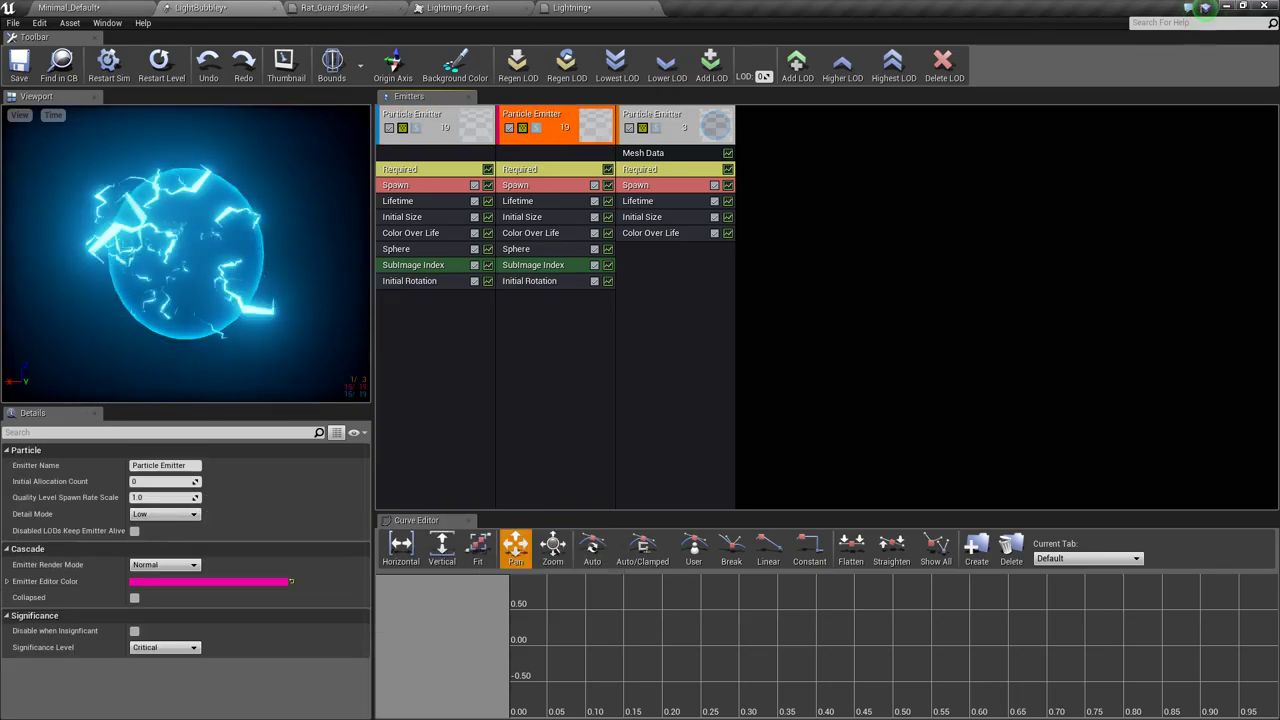
# Copy the first emitter's Initial Rotation module to the second emitter again and delete the duplicate
pyautogui.click(420, 281)
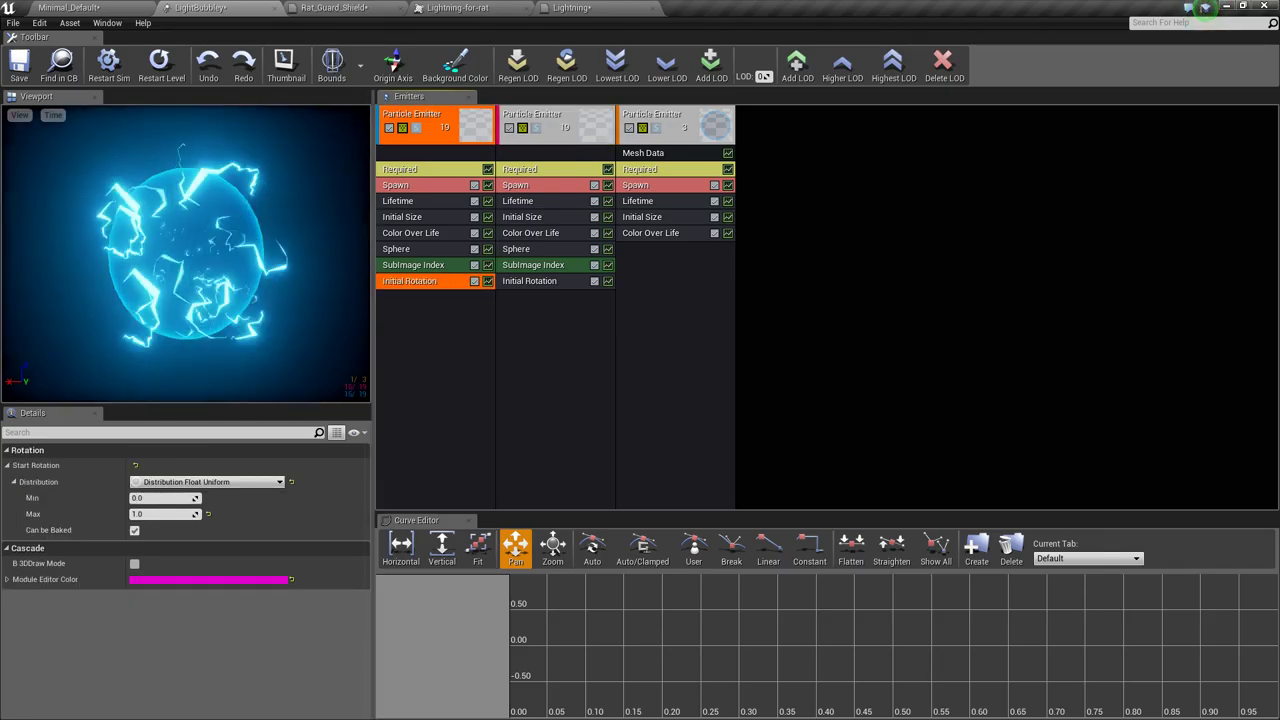
pyautogui.keyDown('ctrl'); pyautogui.moveTo(409, 281); pyautogui.dragTo(535, 292); pyautogui.keyUp('ctrl')
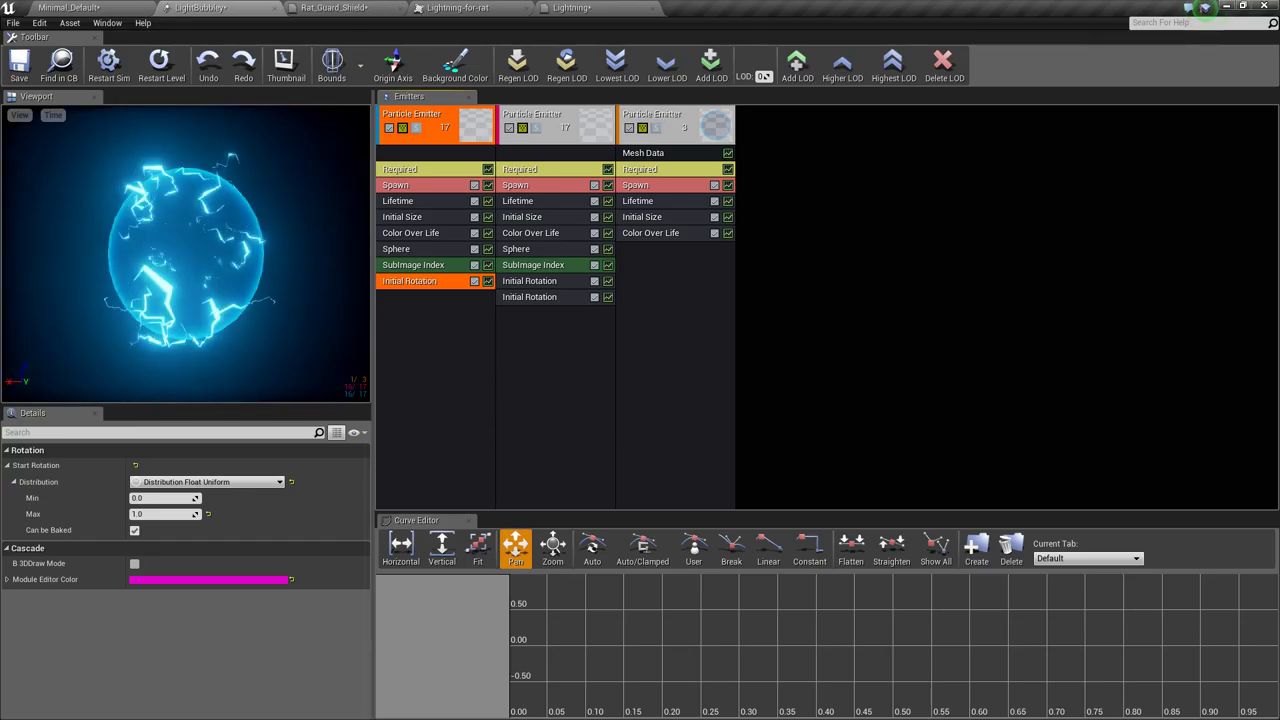
pyautogui.click(532, 297)
pyautogui.press('Delete')
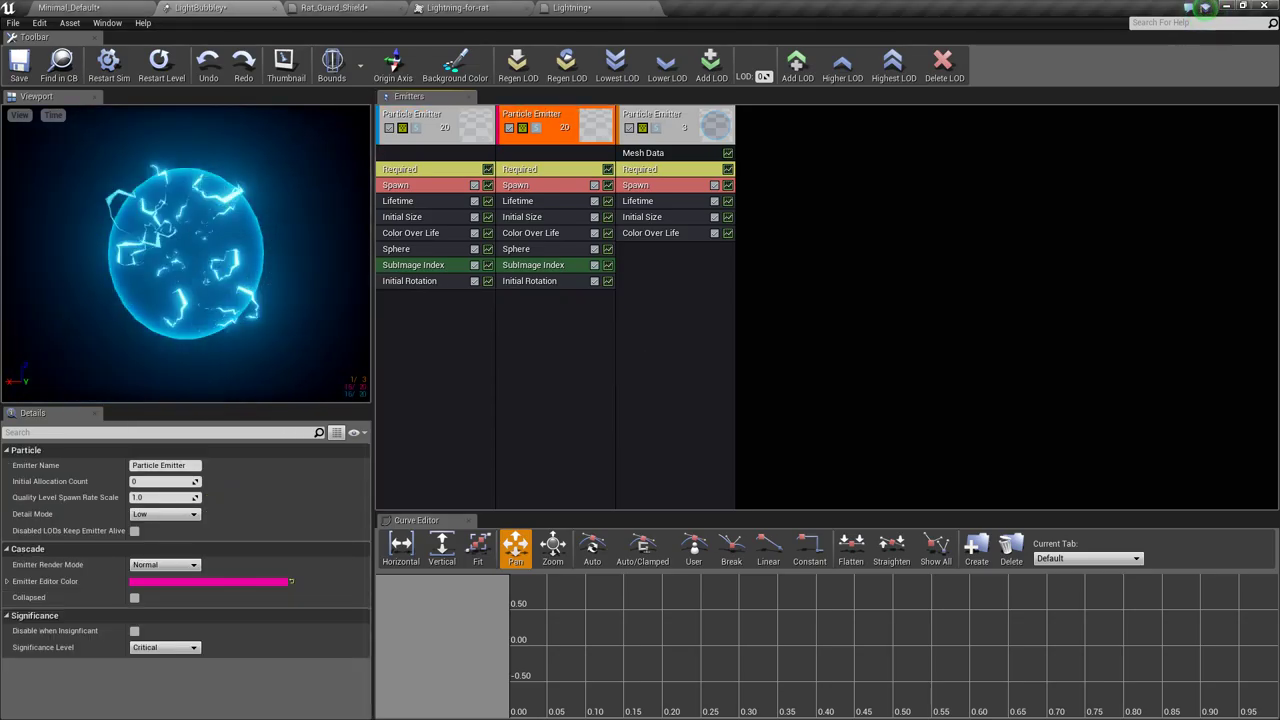